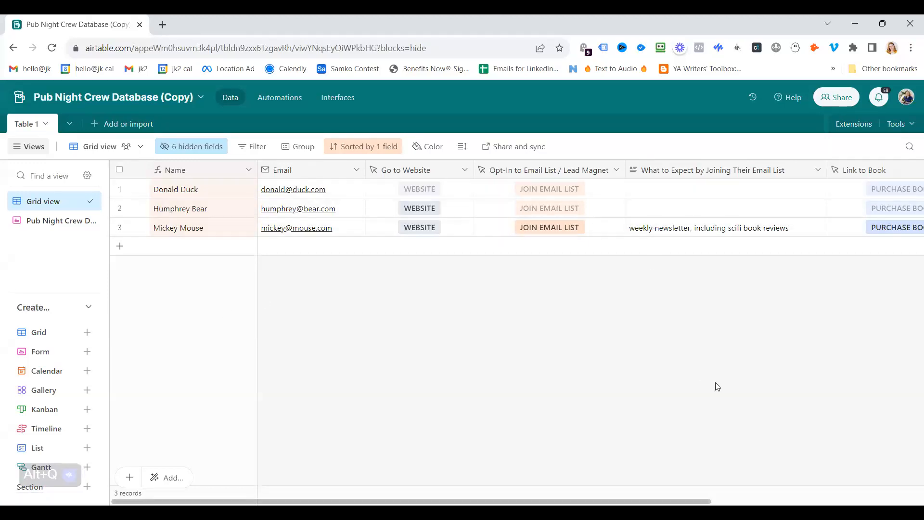
- Add an Attachment field with the default name after Book Description in Table 1
{"action": "scroll", "coordinate": [717, 385], "scroll_direction": "right", "scroll_amount": 6}
{"action": "left_click", "coordinate": [860, 171]}
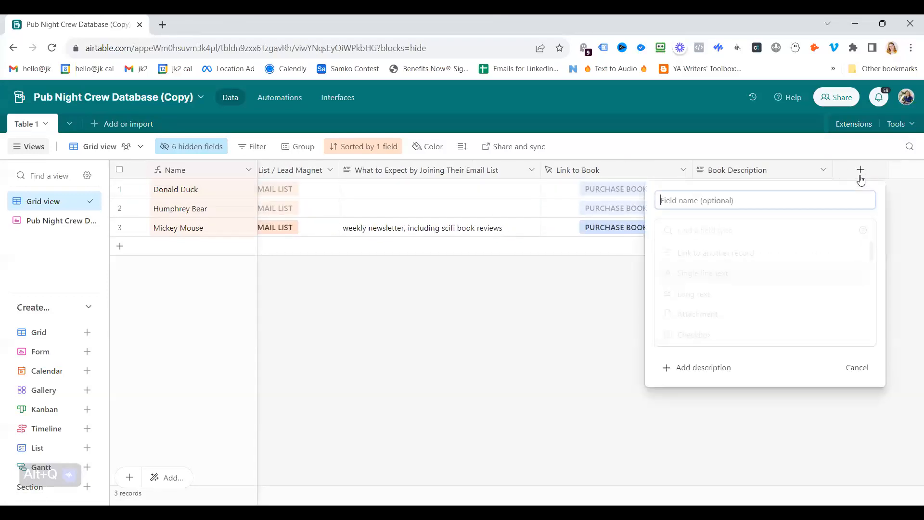
{"action": "scroll", "coordinate": [726, 278], "scroll_direction": "down", "scroll_amount": 3}
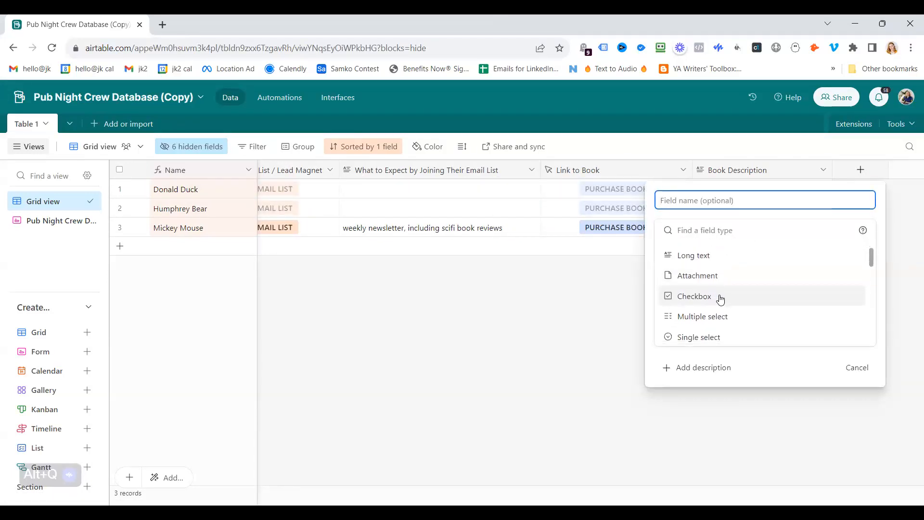
{"action": "scroll", "coordinate": [707, 284], "scroll_direction": "up", "scroll_amount": 1}
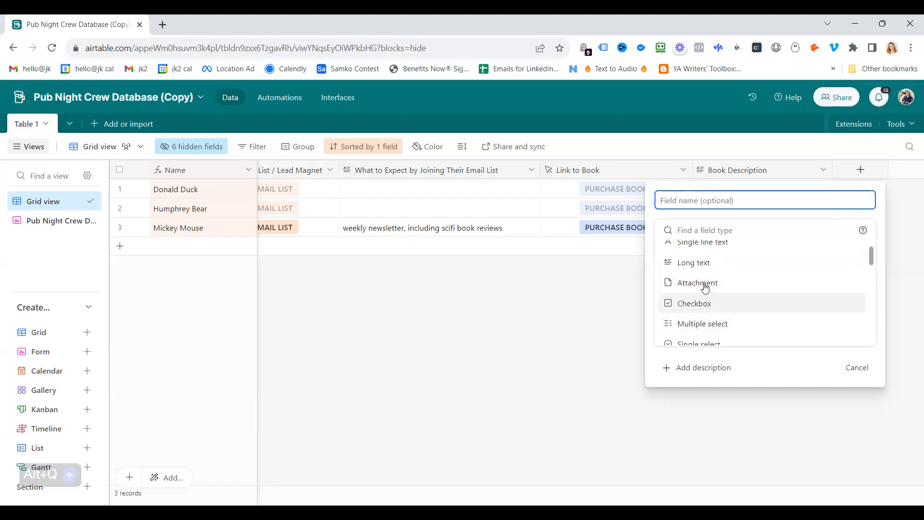
{"action": "left_click", "coordinate": [734, 286]}
{"action": "left_click", "coordinate": [861, 291]}
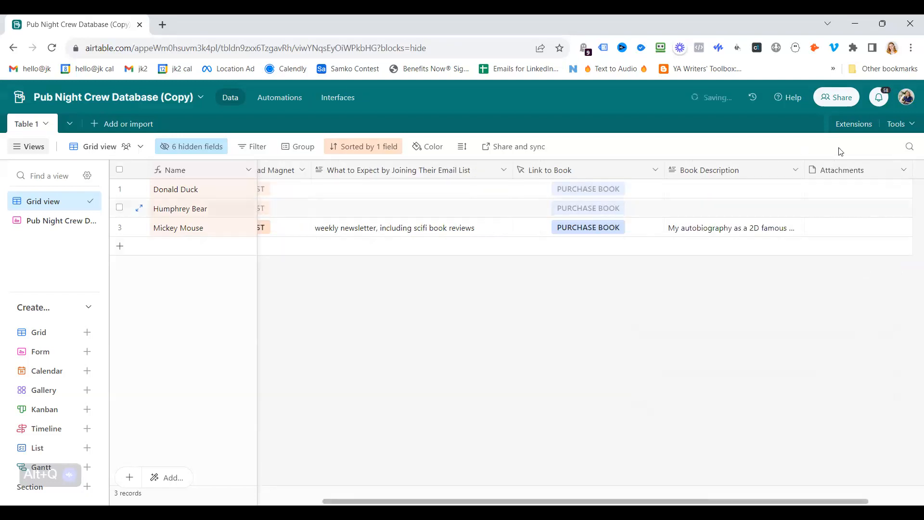
{"action": "left_click", "coordinate": [832, 196]}
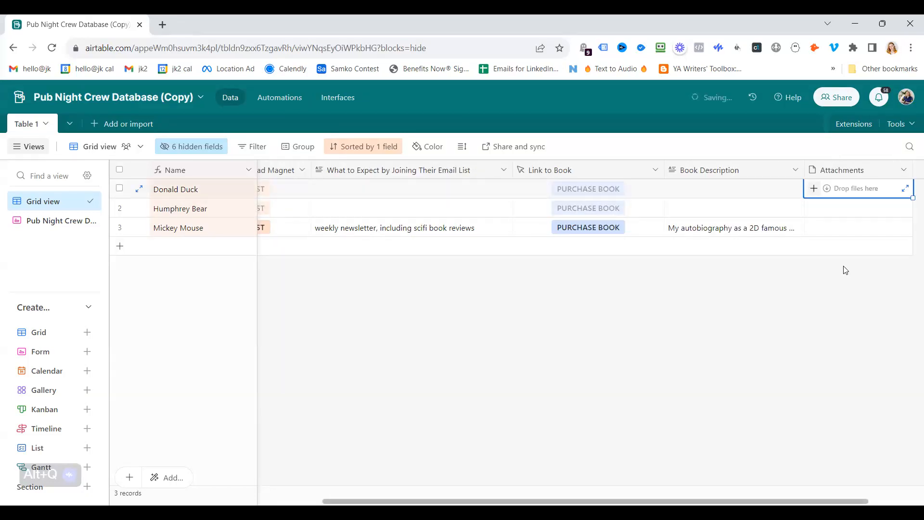
- Add a field to Table 1 that links to records in a new table named Interactions
{"action": "scroll", "coordinate": [859, 217], "scroll_direction": "right", "scroll_amount": 2}
{"action": "left_click", "coordinate": [861, 169]}
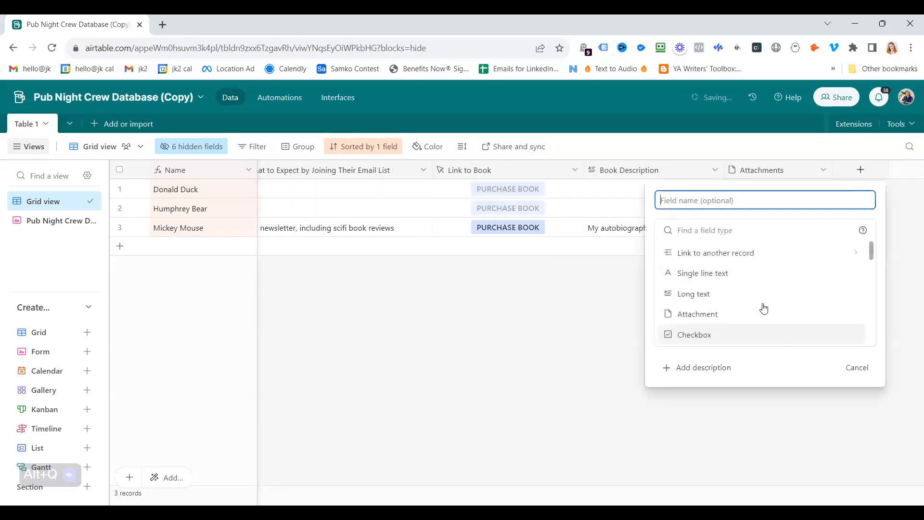
{"action": "left_click", "coordinate": [733, 254]}
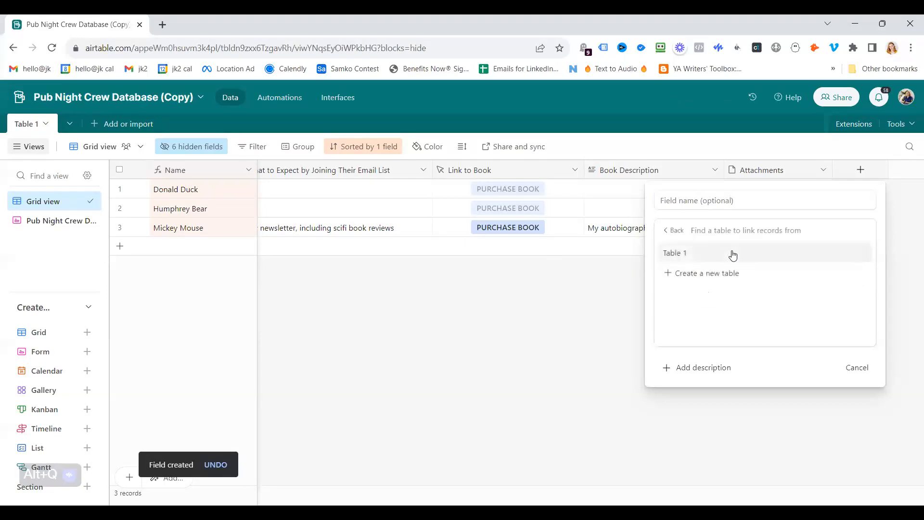
{"action": "left_click", "coordinate": [699, 274]}
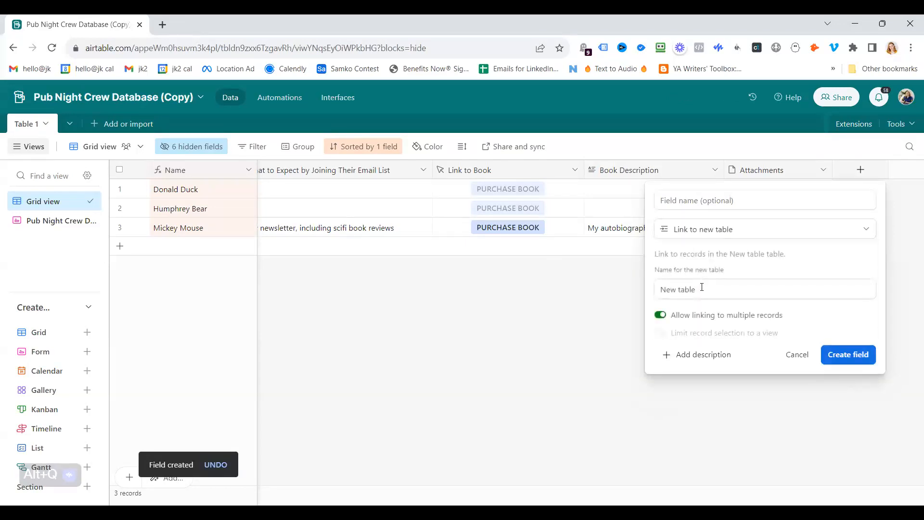
{"action": "left_click", "coordinate": [715, 290]}
{"action": "type", "text": "I"}
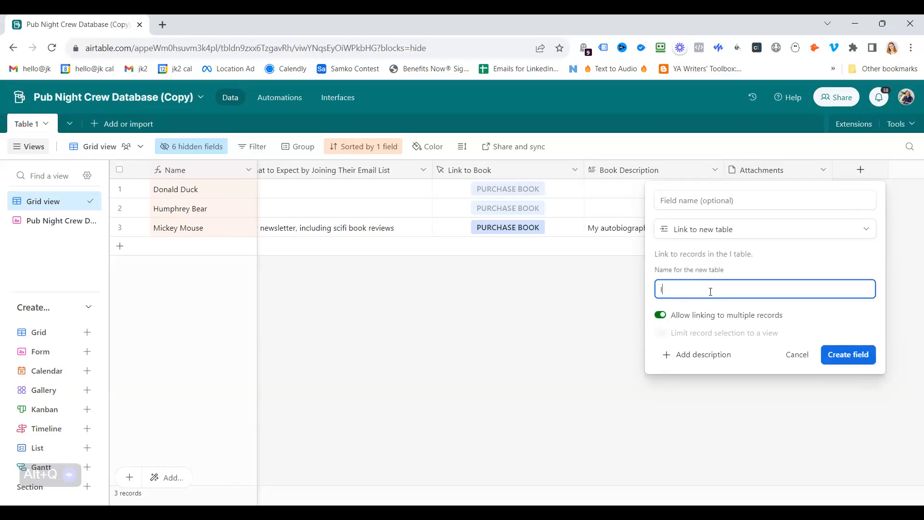
{"action": "type", "text": "nteractions"}
{"action": "left_click", "coordinate": [843, 355]}
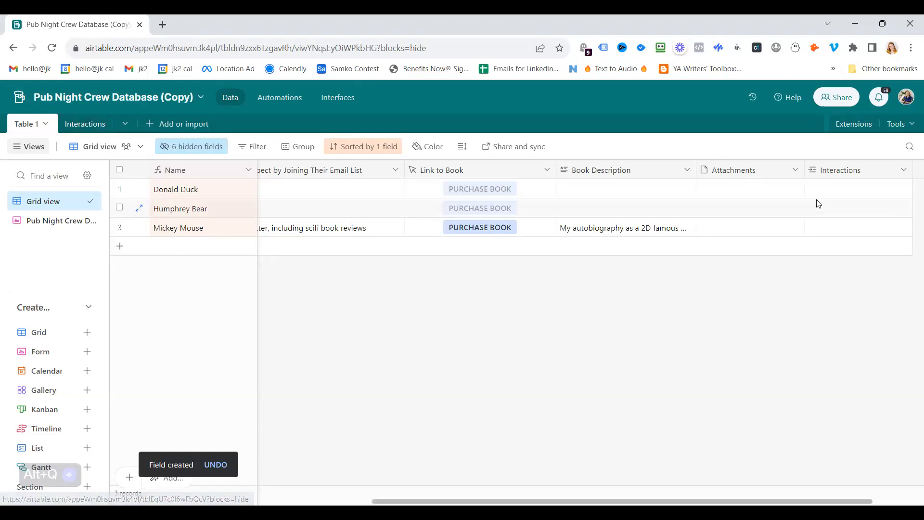
- Add a record in the Interactions table and link it to the first contact from Table 1
{"action": "left_click", "coordinate": [86, 128]}
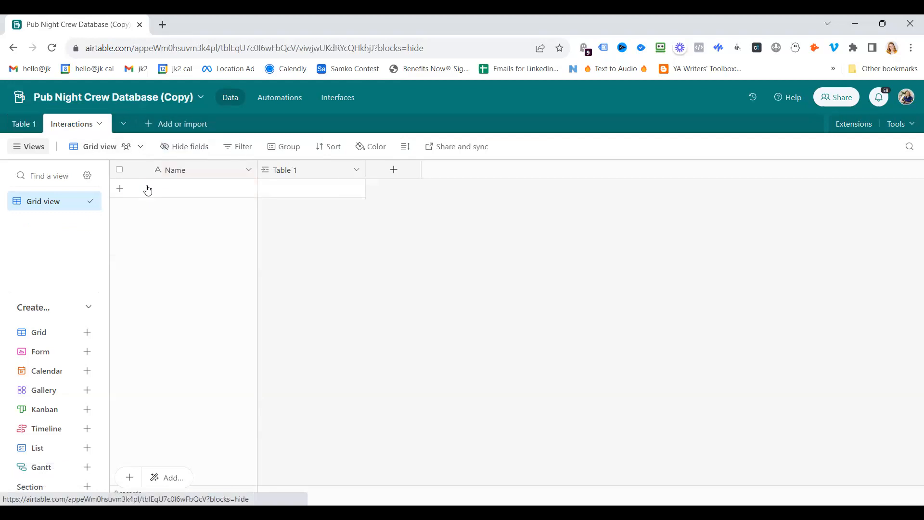
{"action": "left_click", "coordinate": [289, 191]}
{"action": "left_click", "coordinate": [266, 189]}
{"action": "left_click", "coordinate": [266, 189]}
{"action": "left_click", "coordinate": [153, 161]}
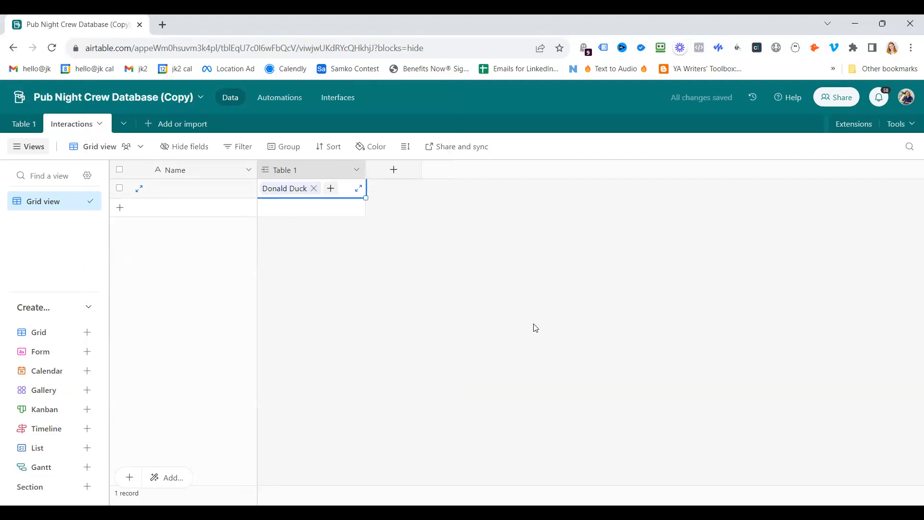
{"action": "left_click", "coordinate": [421, 275]}
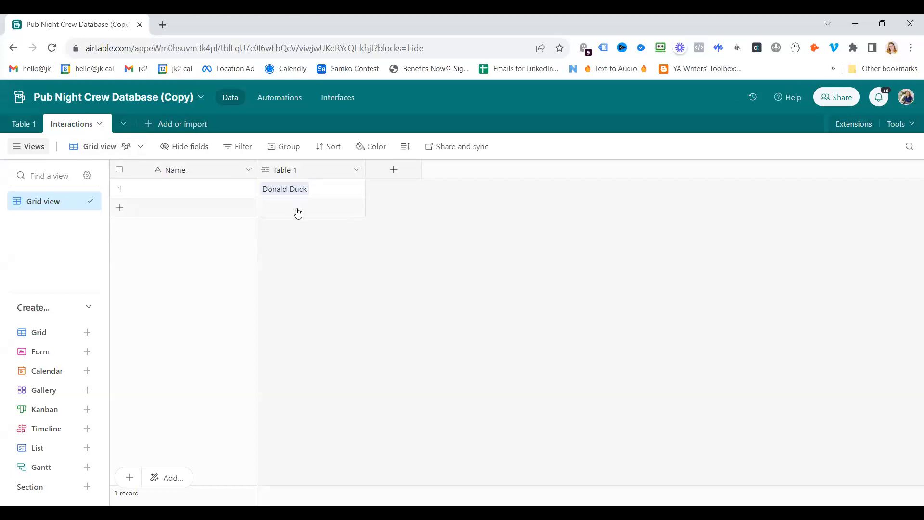
- Examine the linked Interactions field in Table 1 and compare the contact list with the Interactions table
{"action": "left_click", "coordinate": [19, 125]}
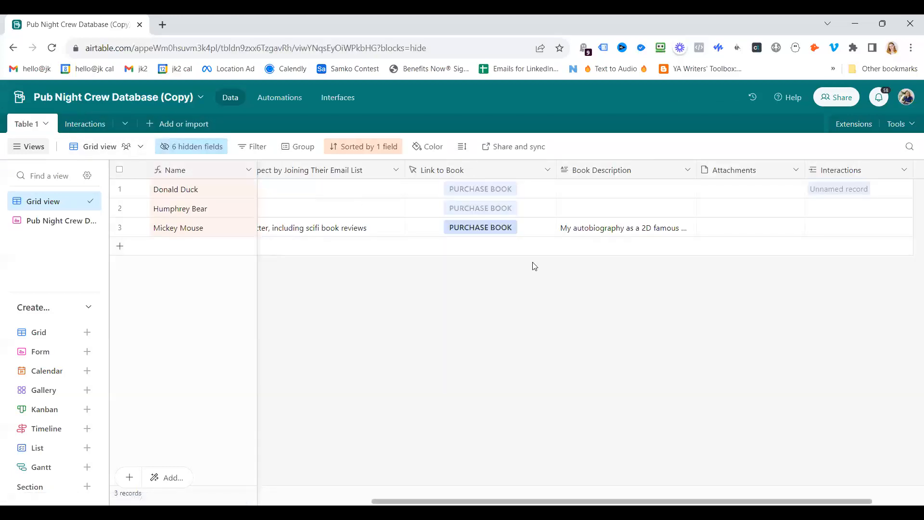
{"action": "scroll", "coordinate": [532, 264], "scroll_direction": "right", "scroll_amount": 2}
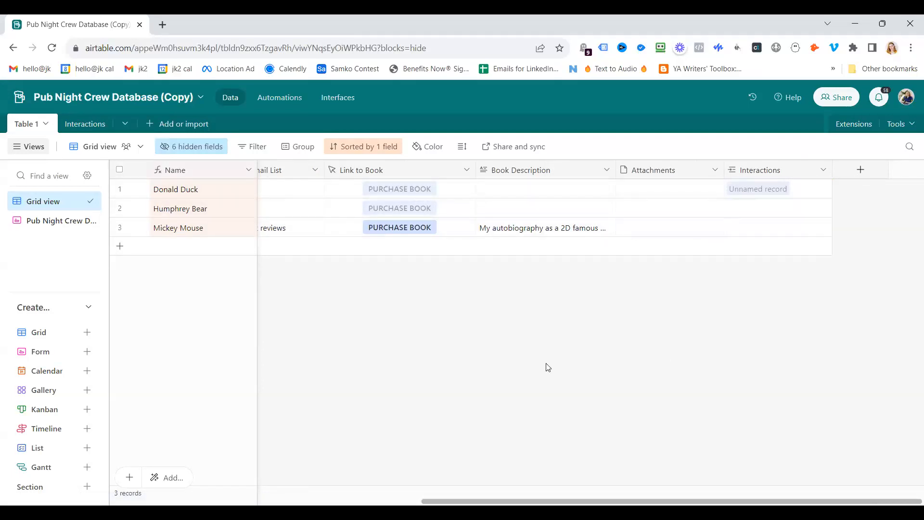
{"action": "scroll", "coordinate": [547, 367], "scroll_direction": "left", "scroll_amount": 4}
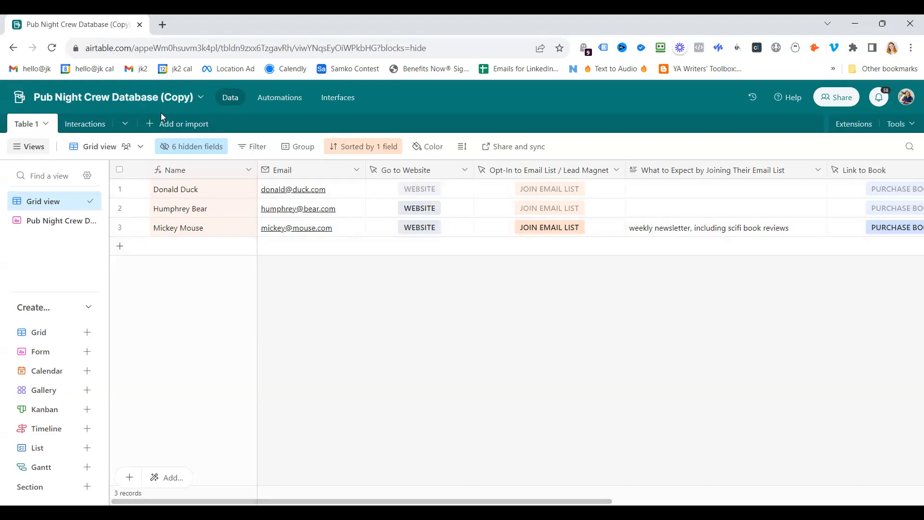
{"action": "left_click", "coordinate": [89, 128]}
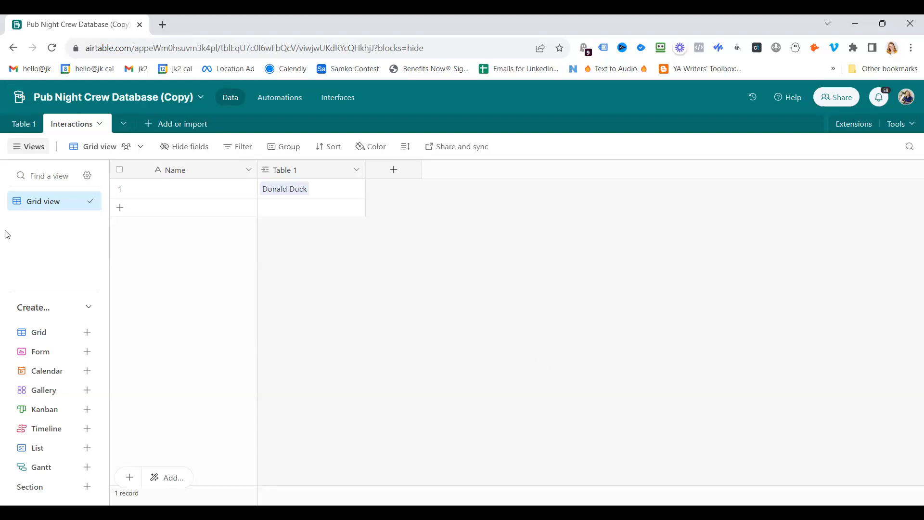
{"action": "left_click", "coordinate": [19, 124]}
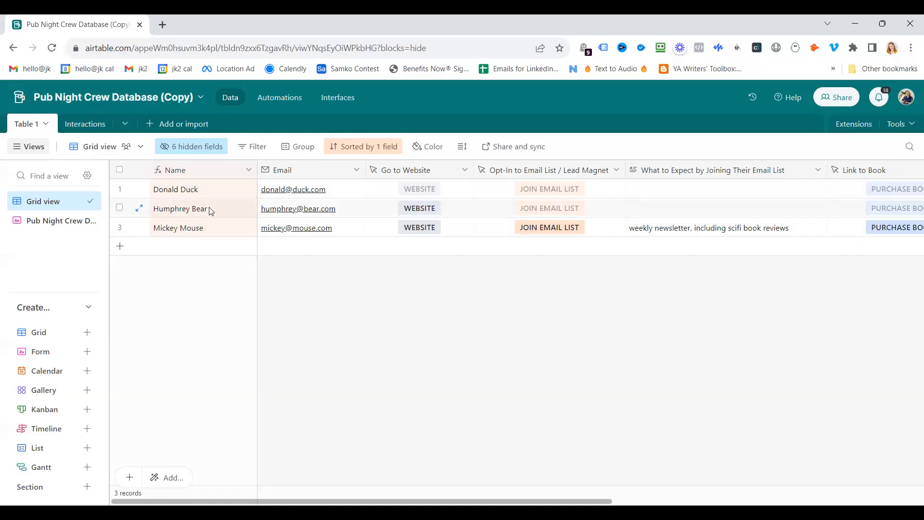
- Add a Lookup field to the Interactions table that pulls First Name from Table 1
{"action": "left_click", "coordinate": [78, 126]}
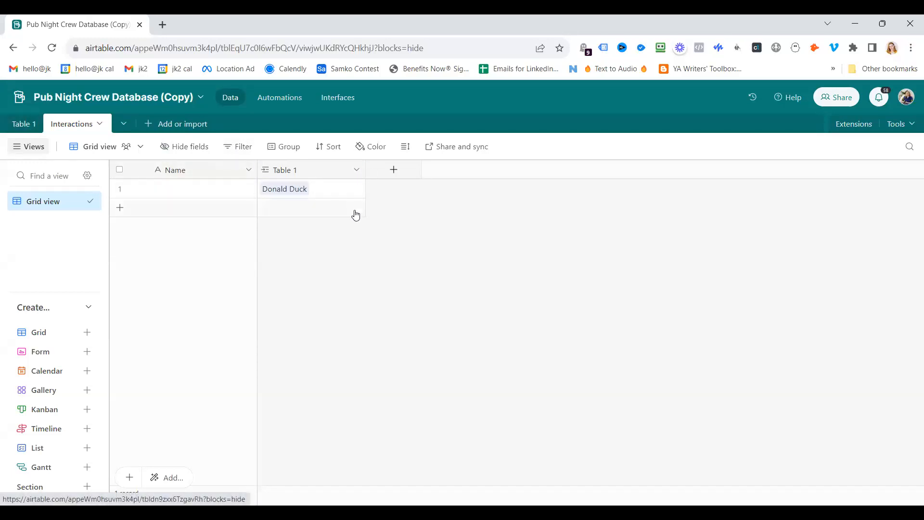
{"action": "left_click", "coordinate": [394, 171]}
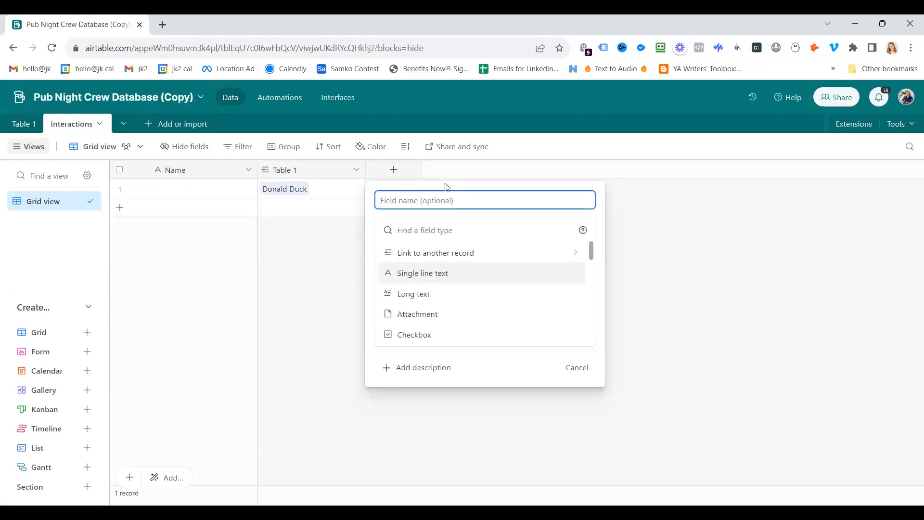
{"action": "left_click", "coordinate": [477, 229]}
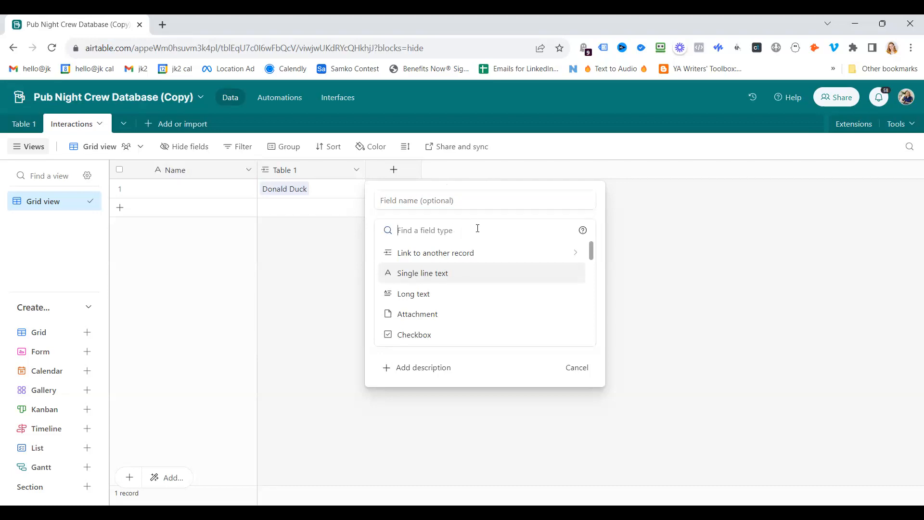
{"action": "type", "text": "loo"}
{"action": "left_click", "coordinate": [460, 253]}
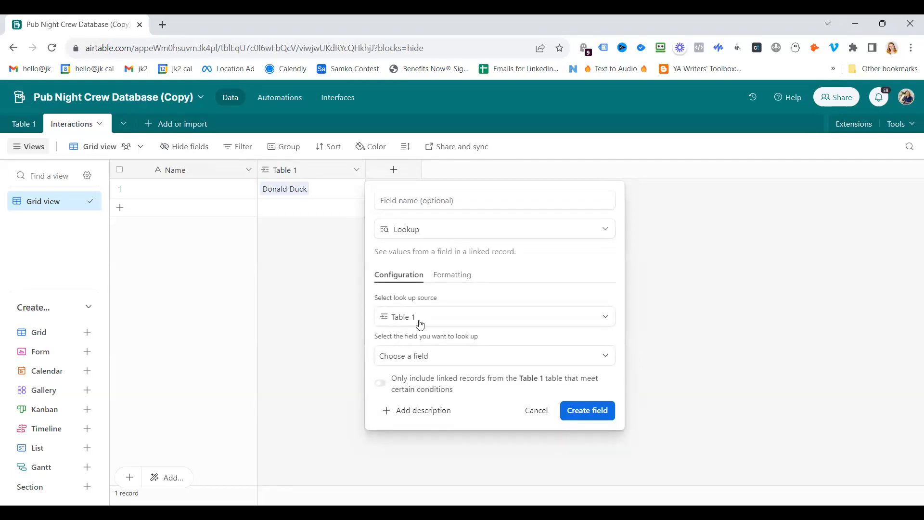
{"action": "left_click", "coordinate": [439, 363]}
{"action": "scroll", "coordinate": [436, 273], "scroll_direction": "down", "scroll_amount": 1}
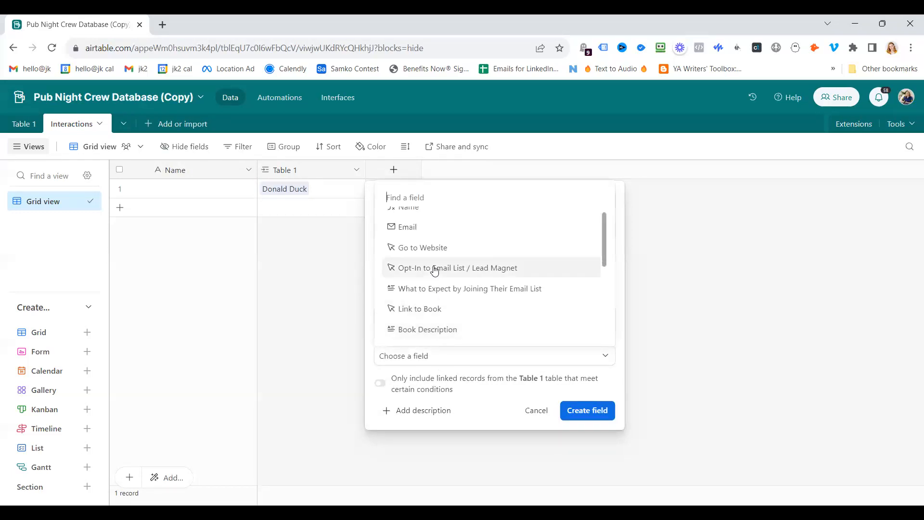
{"action": "type", "text": "f"}
{"action": "left_click", "coordinate": [440, 332]}
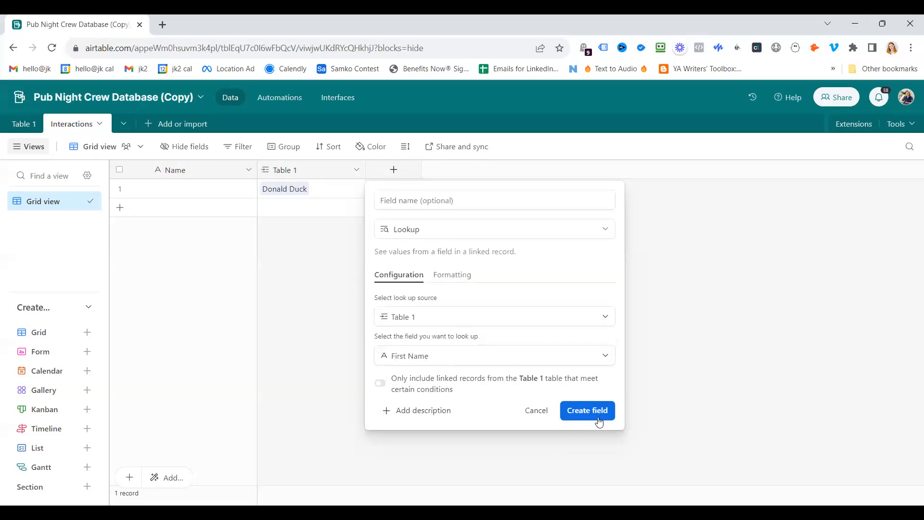
{"action": "left_click", "coordinate": [595, 419]}
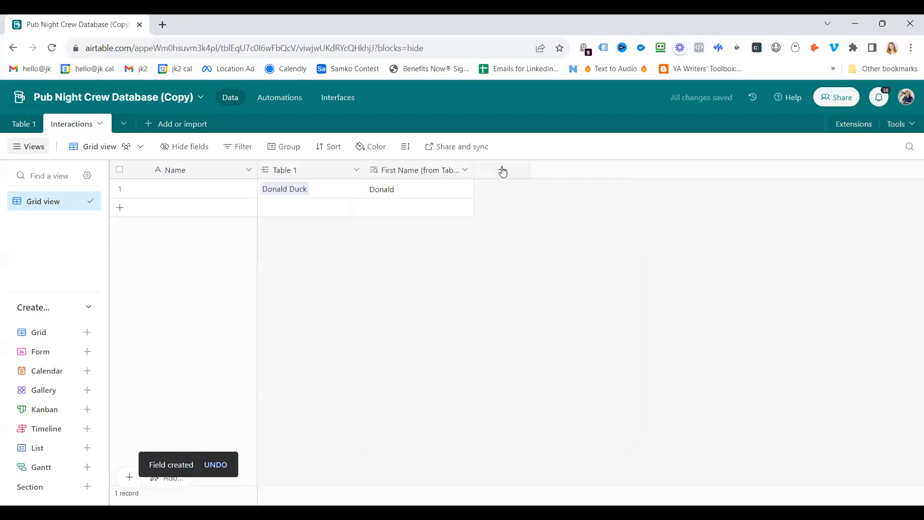
- Add a second Lookup field to the Interactions table that pulls Email from Table 1
{"action": "left_click", "coordinate": [501, 171]}
{"action": "left_click", "coordinate": [551, 232]}
{"action": "type", "text": "loo"}
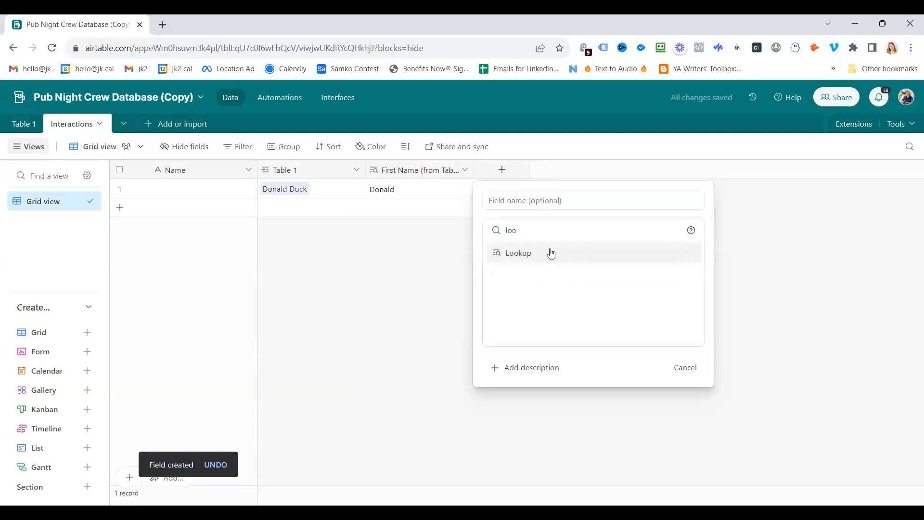
{"action": "left_click", "coordinate": [551, 252]}
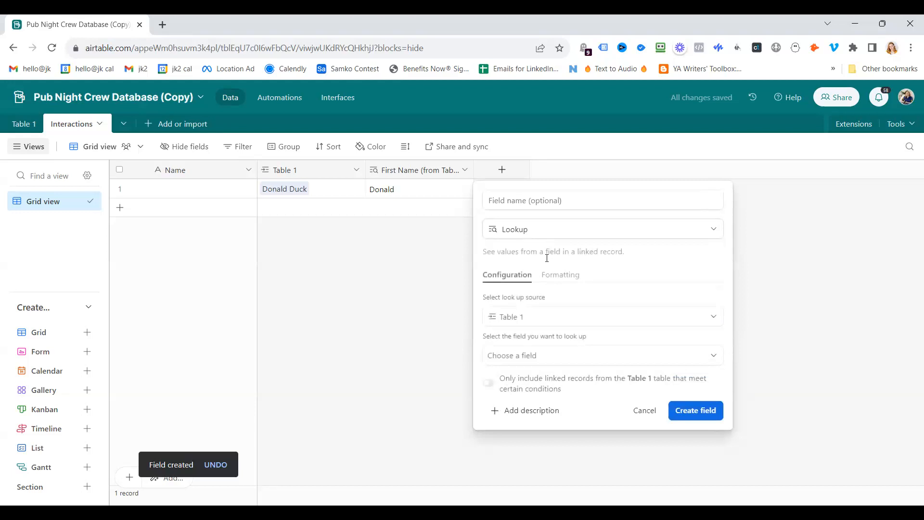
{"action": "left_click", "coordinate": [546, 362]}
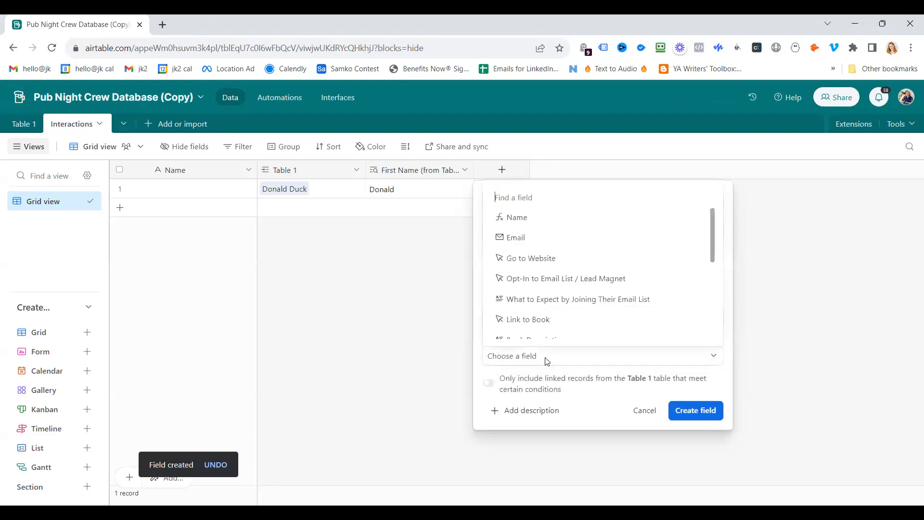
{"action": "left_click", "coordinate": [536, 238]}
{"action": "left_click", "coordinate": [698, 410]}
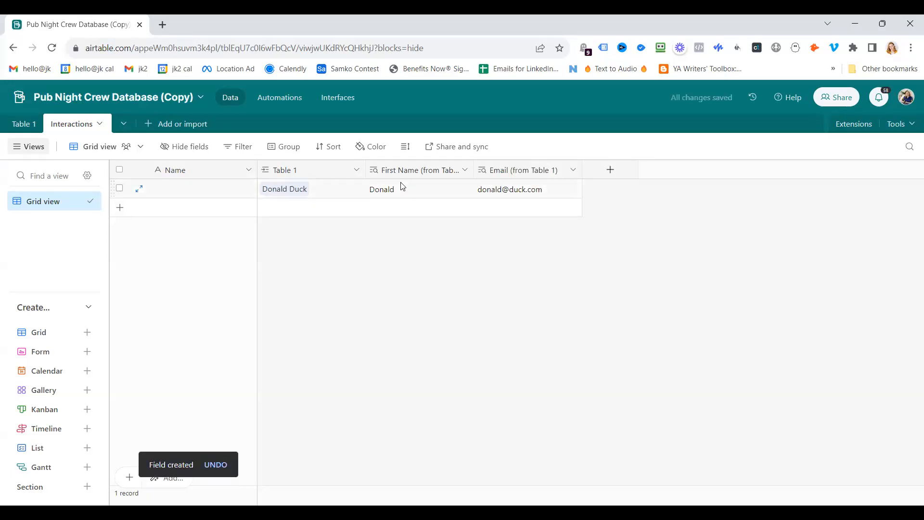
- Add a Long text field named "Email Field" to the Interactions table
{"action": "left_click", "coordinate": [609, 171]}
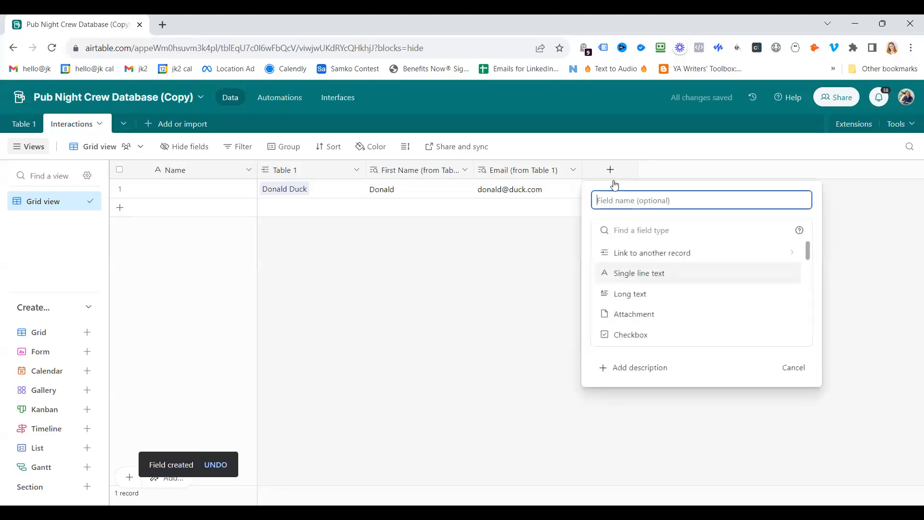
{"action": "left_click", "coordinate": [653, 294]}
{"action": "left_click", "coordinate": [640, 198]}
{"action": "type", "text": "Emai"}
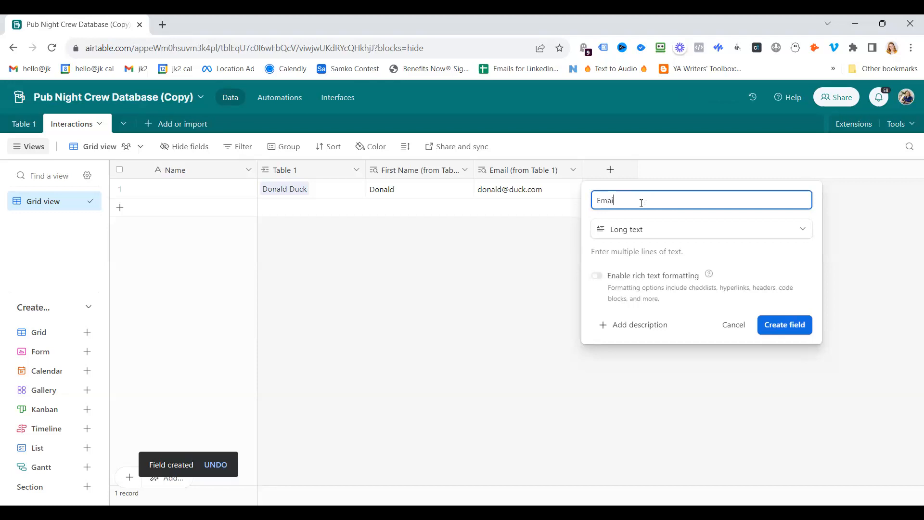
{"action": "type", "text": "l Field"}
{"action": "left_click", "coordinate": [794, 325]}
- Enter "Just wanted to reach out to say it was great to see you at pub night yesterday!" in the first record's Email Field
{"action": "left_click", "coordinate": [616, 192]}
{"action": "left_click", "coordinate": [615, 191]}
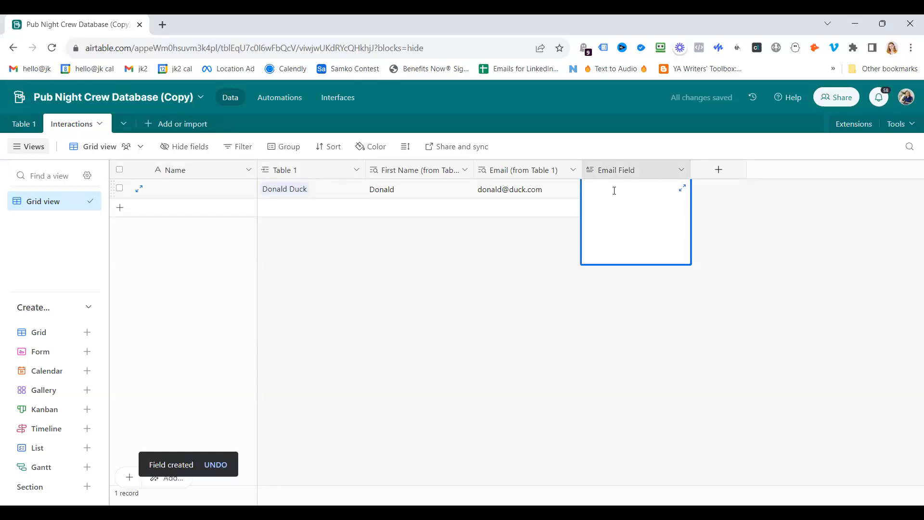
{"action": "type", "text": "Just "}
{"action": "type", "text": "wanted to reach ou"}
{"action": "type", "text": "t to say i"}
{"action": "type", "text": "t was gfreat"}
{"action": "key", "text": "BackSpace"}
{"action": "key", "text": "BackSpace"}
{"action": "key", "text": "BackSpace"}
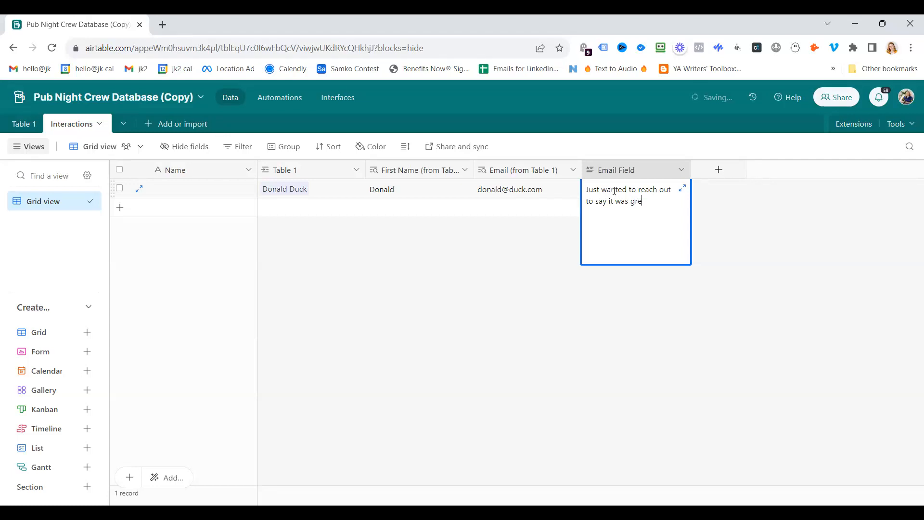
{"action": "type", "text": "to see you at pub night yesterday"}
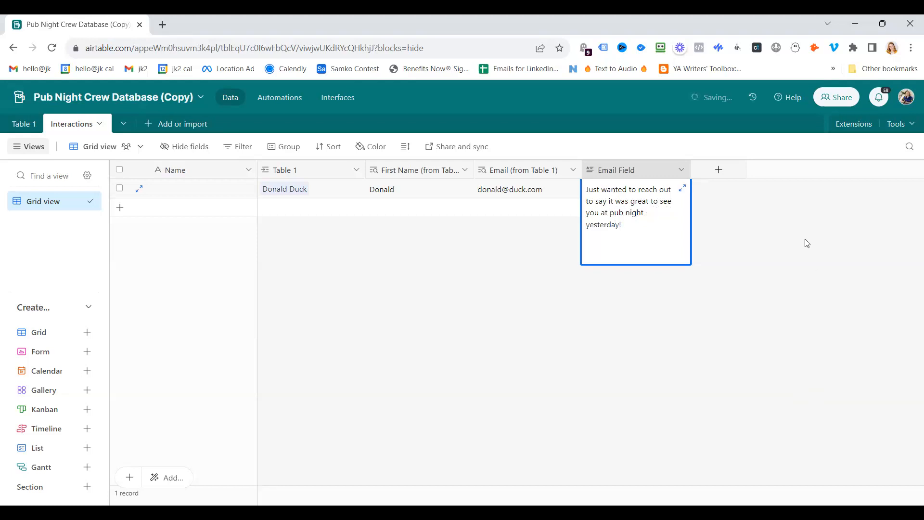
{"action": "type", "text": "!"}
{"action": "left_click", "coordinate": [808, 243]}
- Widen the Email Field column slightly and add a Long text field named "P.S." to the Interactions table
{"action": "mouse_move", "coordinate": [691, 170]}
{"action": "left_mouse_down"}
{"action": "mouse_move", "coordinate": [742, 174]}
{"action": "mouse_move", "coordinate": [708, 171]}
{"action": "left_mouse_up"}
{"action": "left_click", "coordinate": [736, 170]}
{"action": "type", "text": "P.S."}
{"action": "left_click", "coordinate": [714, 230]}
{"action": "type", "text": "lomn"}
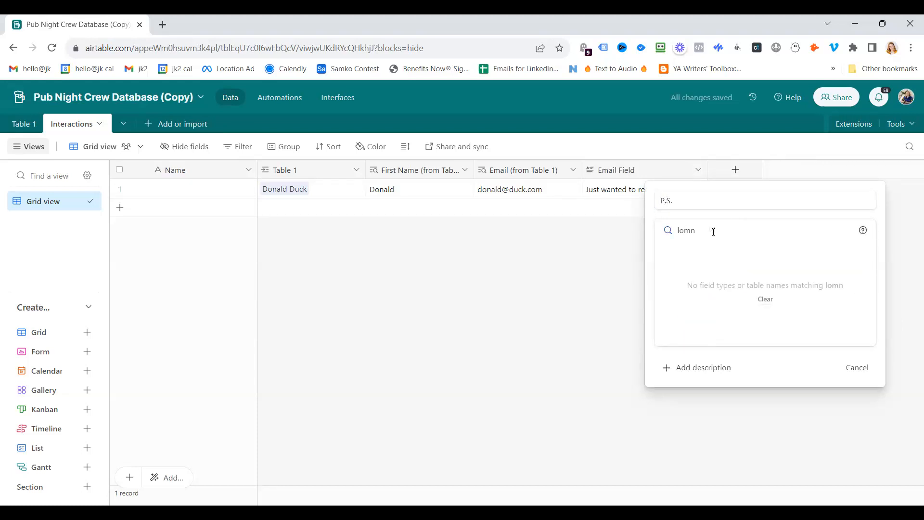
{"action": "key", "text": "BackSpace"}
{"action": "key", "text": "BackSpace"}
{"action": "type", "text": "n"}
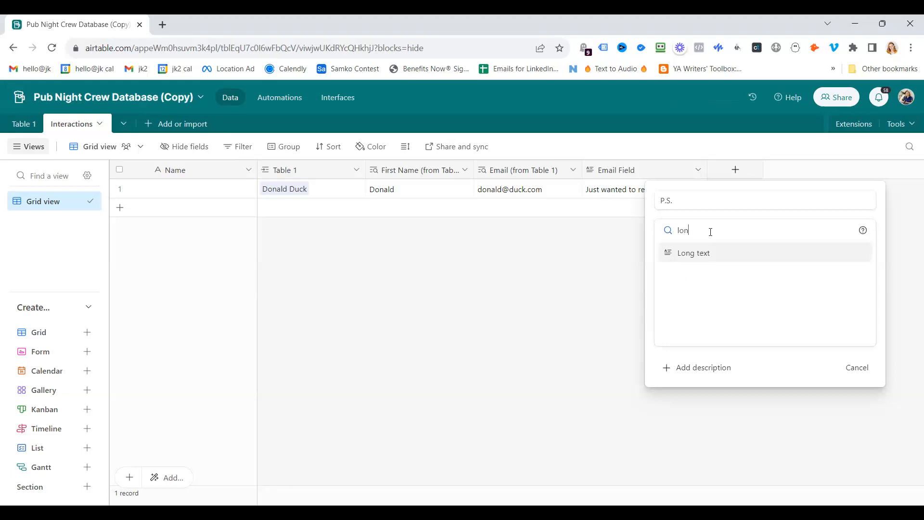
{"action": "left_click", "coordinate": [699, 254]}
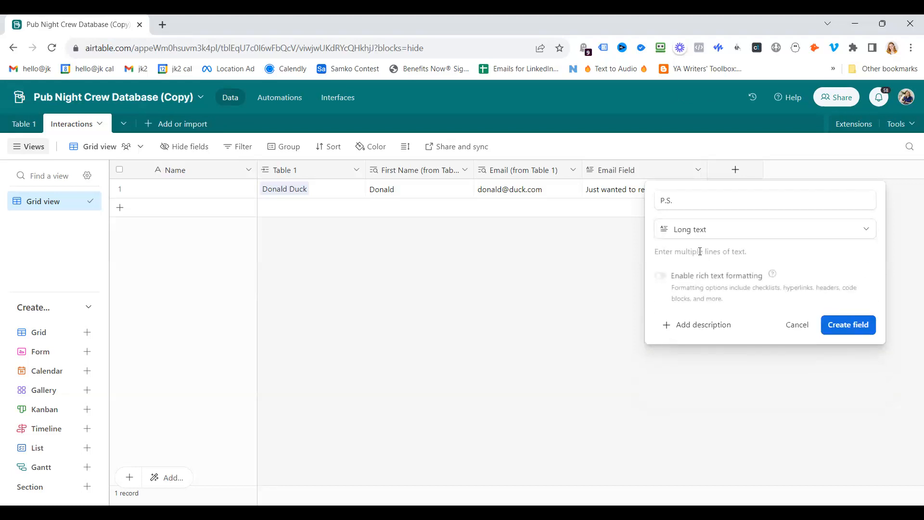
{"action": "left_click", "coordinate": [850, 329]}
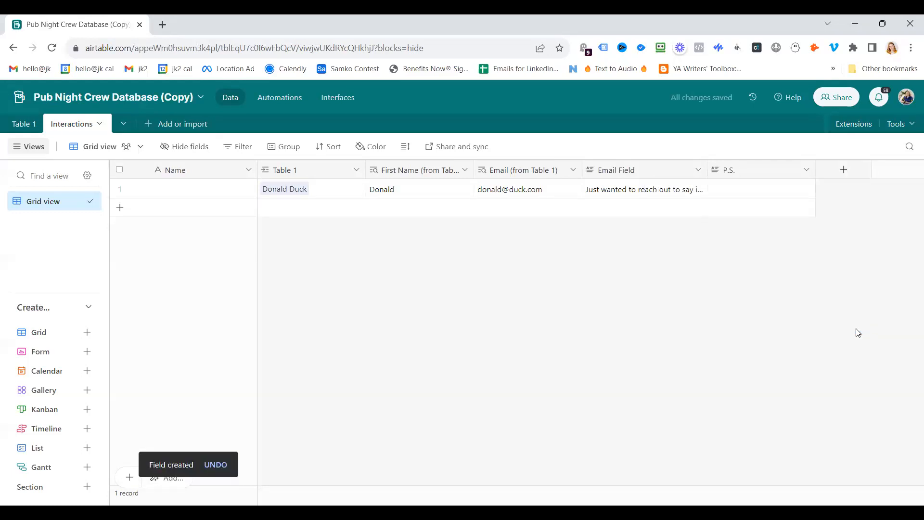
{"action": "double_click", "coordinate": [747, 189]}
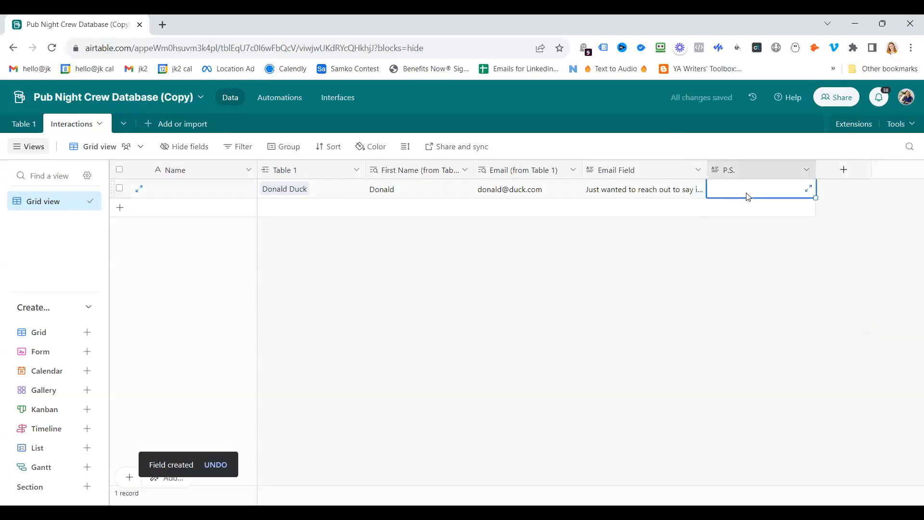
{"action": "left_click", "coordinate": [645, 260]}
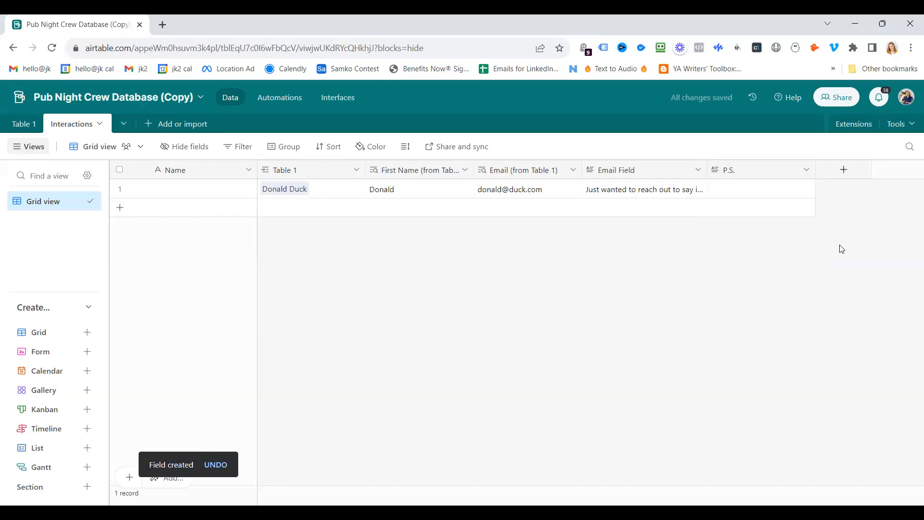
- Add a Checkbox field named "Send Email" to the Interactions table
{"action": "left_click", "coordinate": [848, 168]}
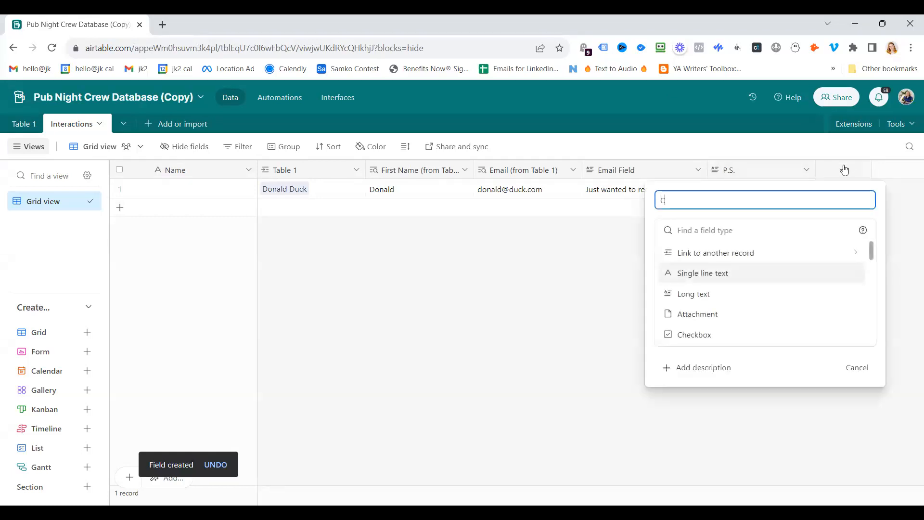
{"action": "type", "text": "Send Email"}
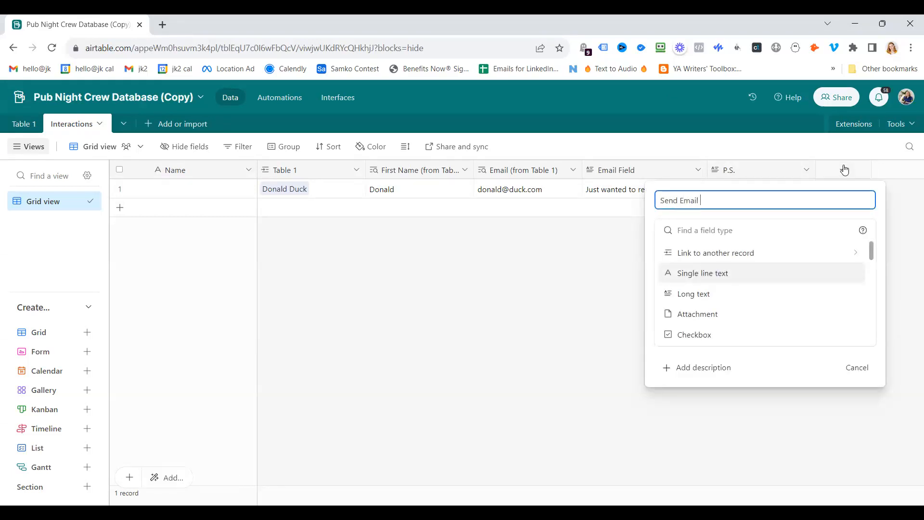
{"action": "left_click", "coordinate": [770, 233]}
{"action": "type", "text": "che"}
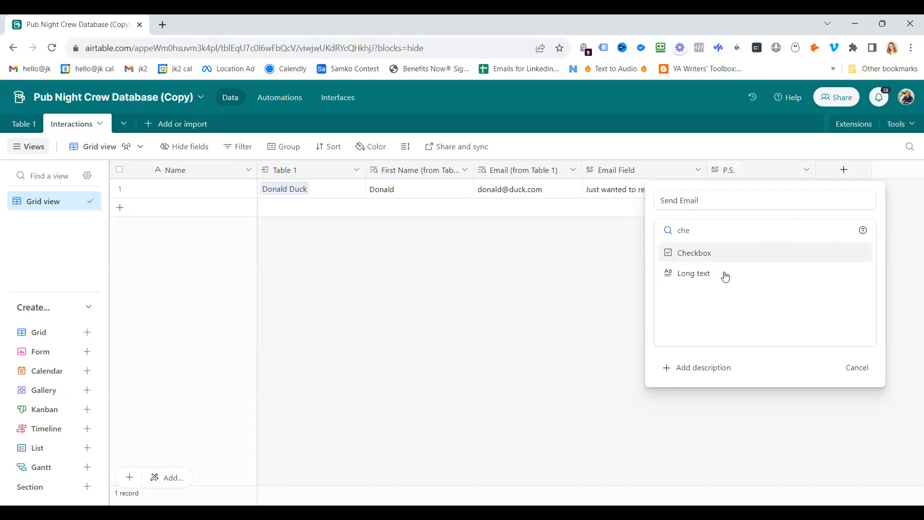
{"action": "left_click", "coordinate": [694, 253]}
{"action": "left_click", "coordinate": [845, 317]}
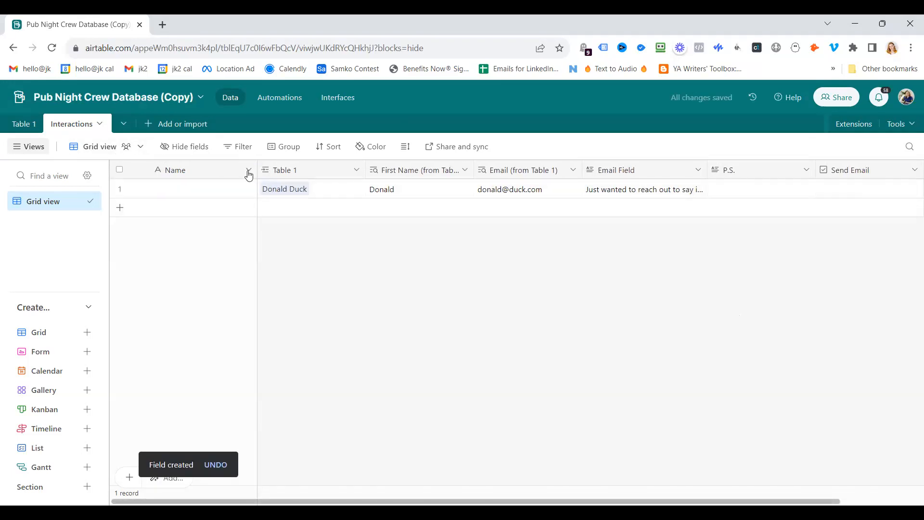
- Add a Created time field named "Date" after the Send Email field
{"action": "scroll", "coordinate": [815, 221], "scroll_direction": "right", "scroll_amount": 2}
{"action": "left_click", "coordinate": [860, 172]}
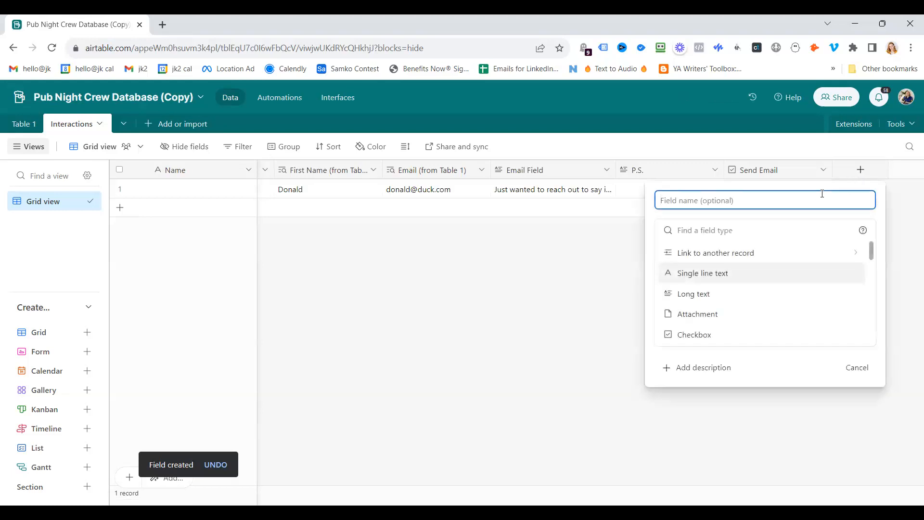
{"action": "type", "text": "Date"}
{"action": "left_click", "coordinate": [764, 234]}
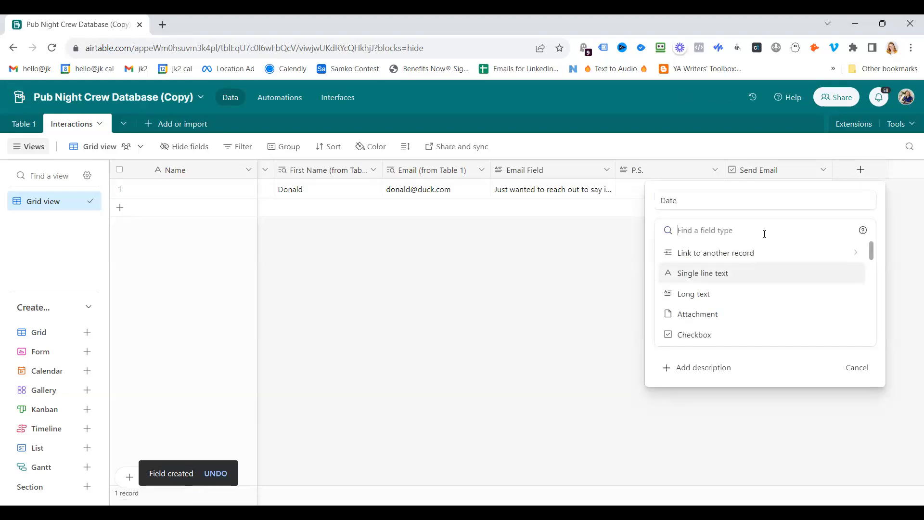
{"action": "type", "text": "cr"}
{"action": "left_click", "coordinate": [702, 275]}
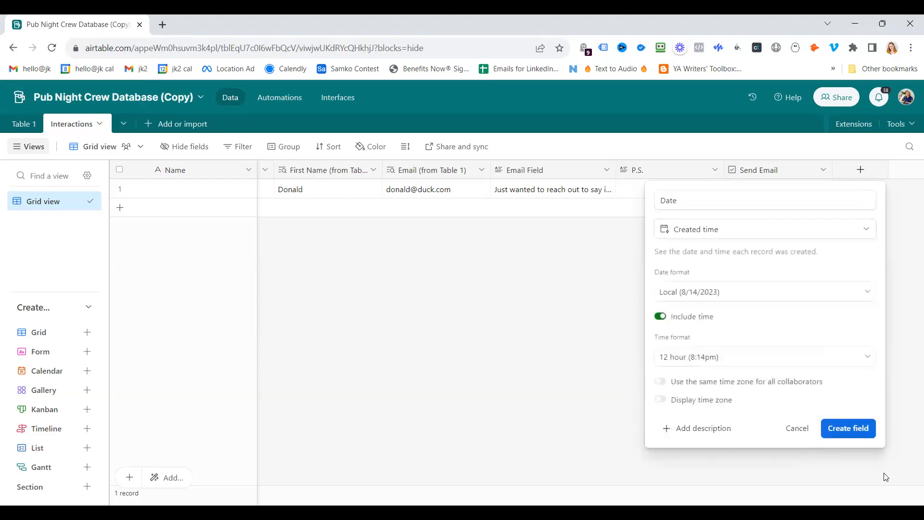
{"action": "left_click", "coordinate": [849, 428]}
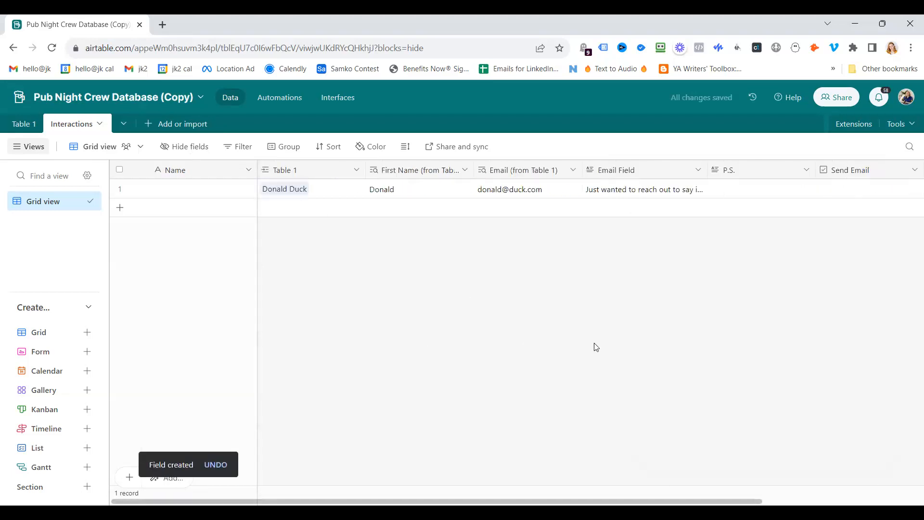
- Change the primary Name field's type to Formula
{"action": "scroll", "coordinate": [594, 343], "scroll_direction": "right", "scroll_amount": 4}
{"action": "scroll", "coordinate": [737, 236], "scroll_direction": "left", "scroll_amount": 4}
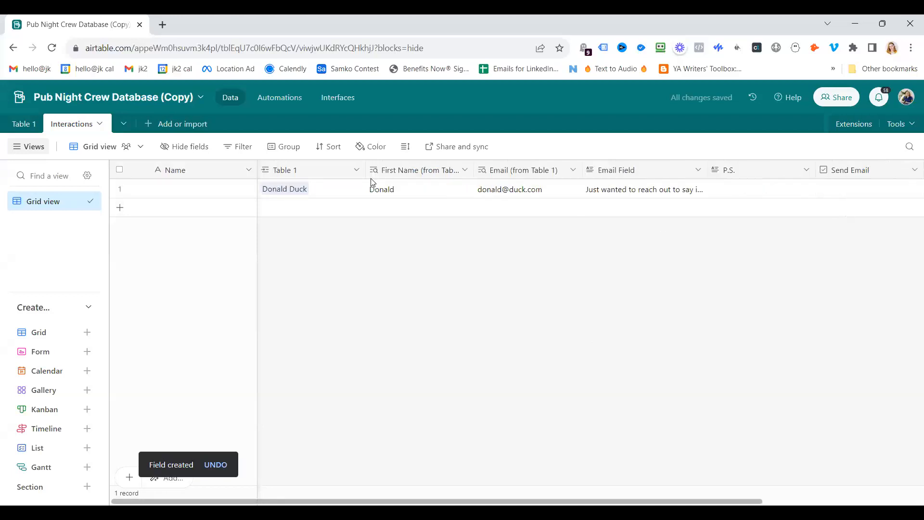
{"action": "left_click", "coordinate": [249, 170]}
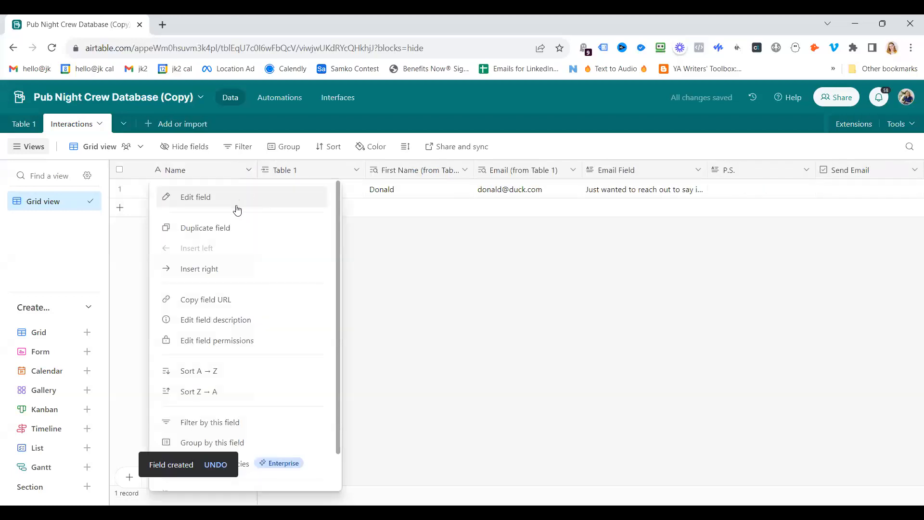
{"action": "left_click", "coordinate": [236, 209]}
{"action": "left_click", "coordinate": [231, 268]}
{"action": "type", "text": "f"}
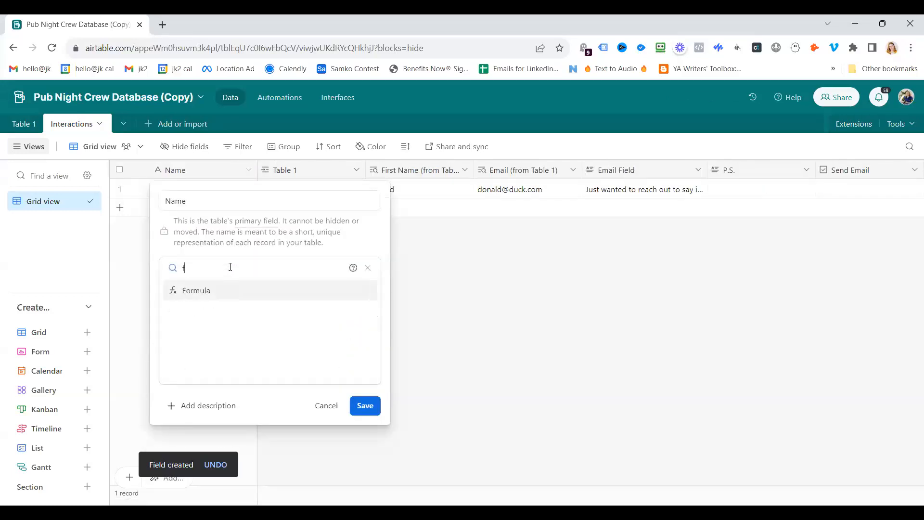
{"action": "left_click", "coordinate": [215, 291]}
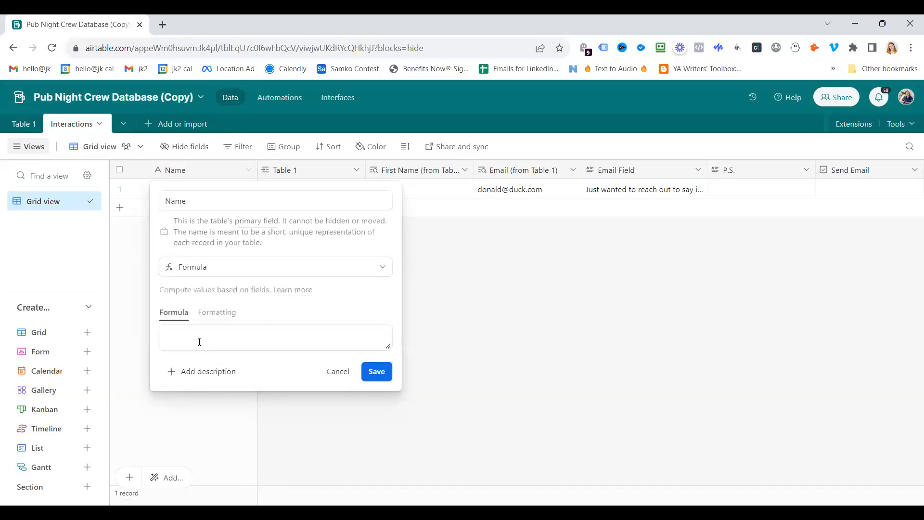
- Start the Name formula with CONCATENATE and insert the First Name (from Table 1) field as its first argument
{"action": "left_click", "coordinate": [213, 331]}
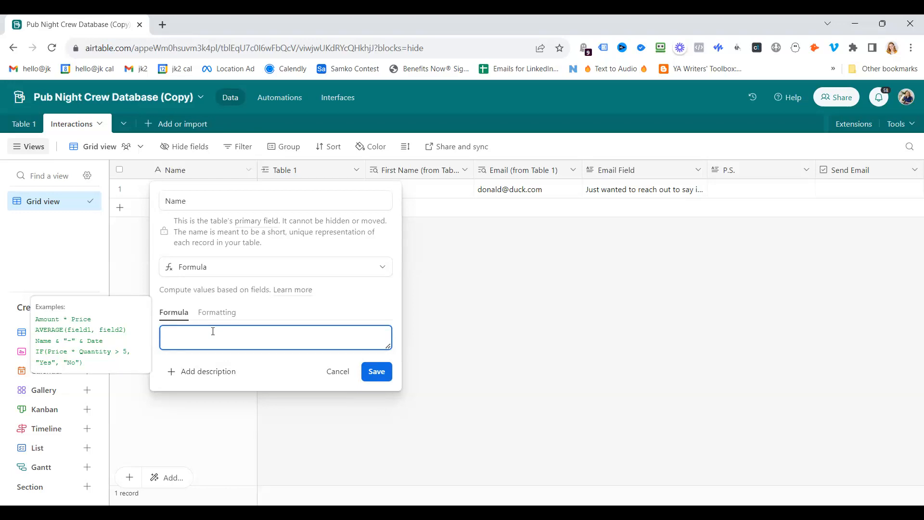
{"action": "type", "text": "conca"}
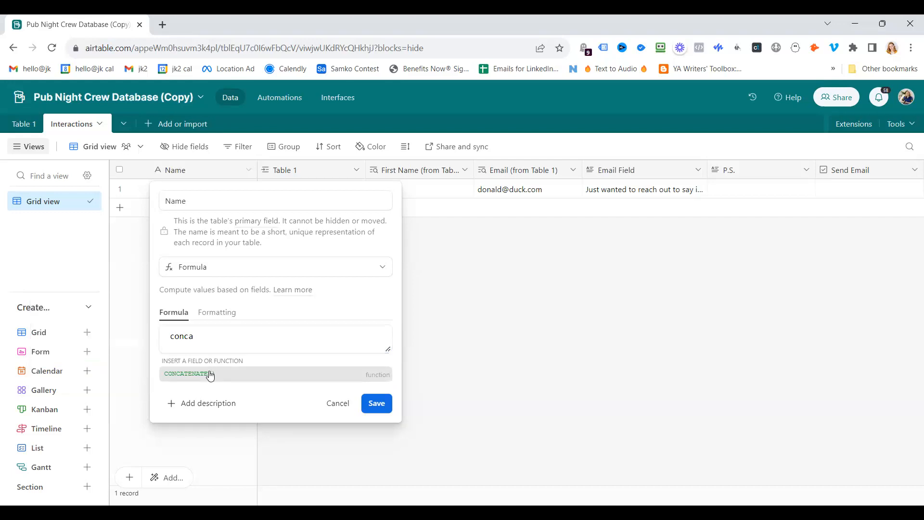
{"action": "left_click", "coordinate": [210, 375]}
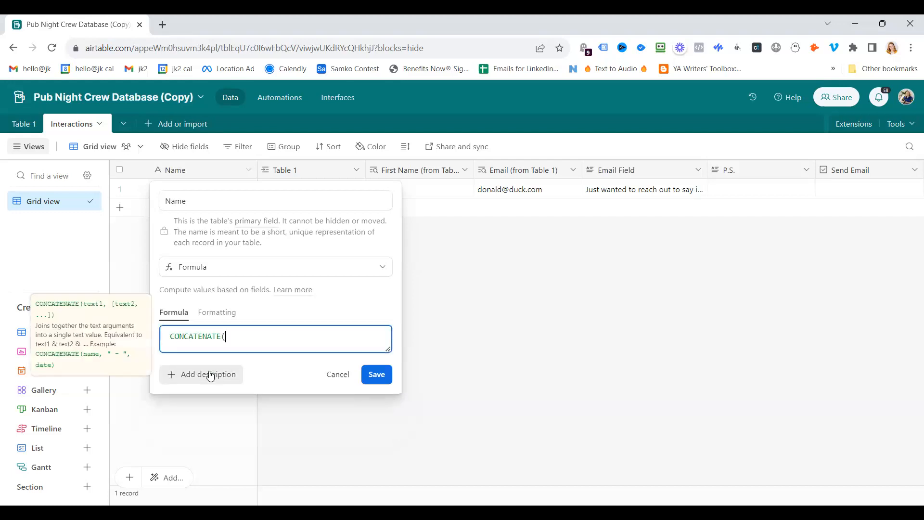
{"action": "type", "text": "F"}
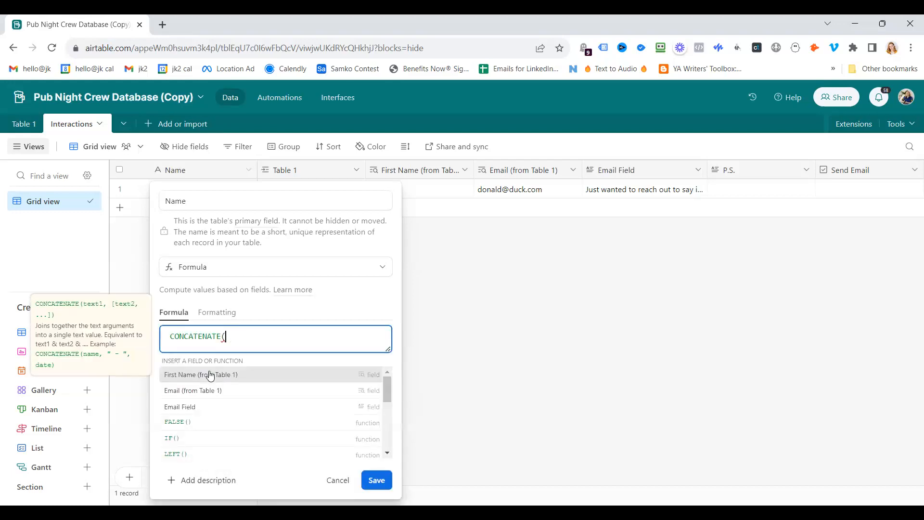
{"action": "type", "text": "Fi"}
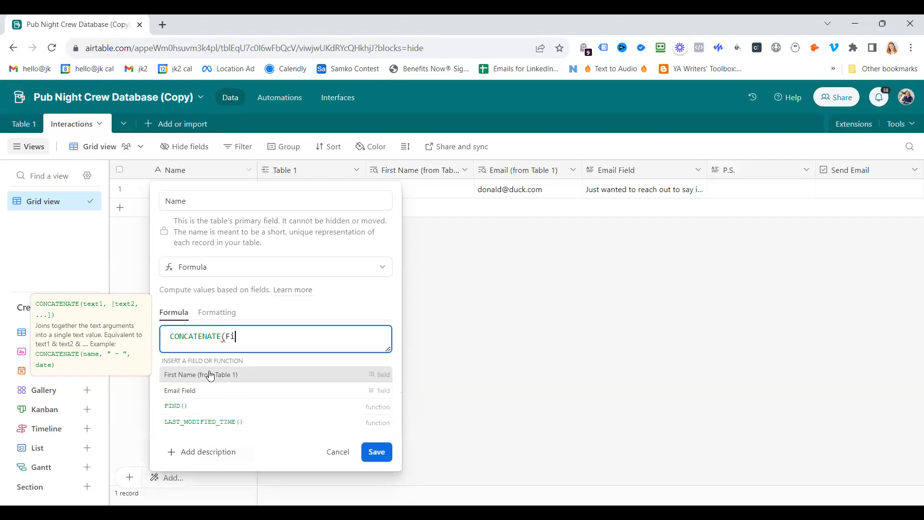
{"action": "left_click", "coordinate": [210, 375]}
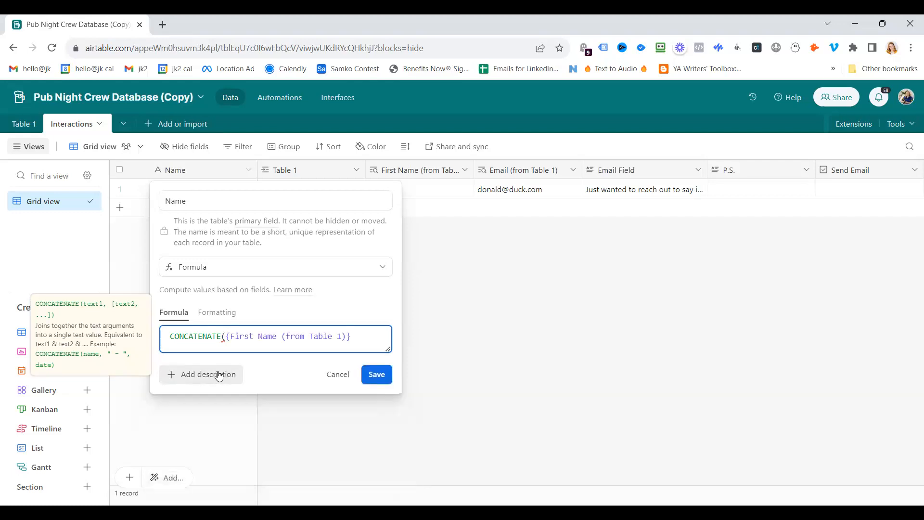
- Append the " - " separator, a comma and the DATETIME_FORMAT function to the Name formula
{"action": "type", "text": "\" - "}
{"action": "type", "text": ", DATE"}
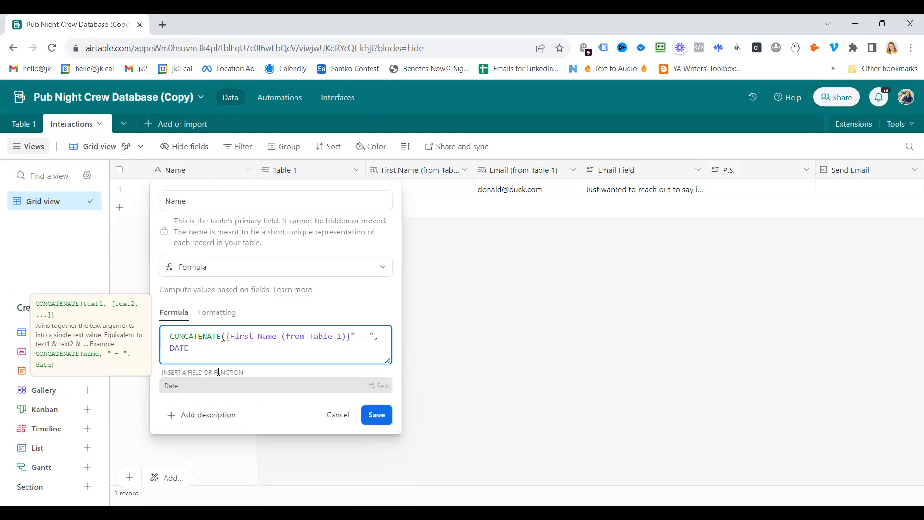
{"action": "type", "text": "()"}
{"action": "key", "text": "BackSpace"}
{"action": "key", "text": "BackSpace"}
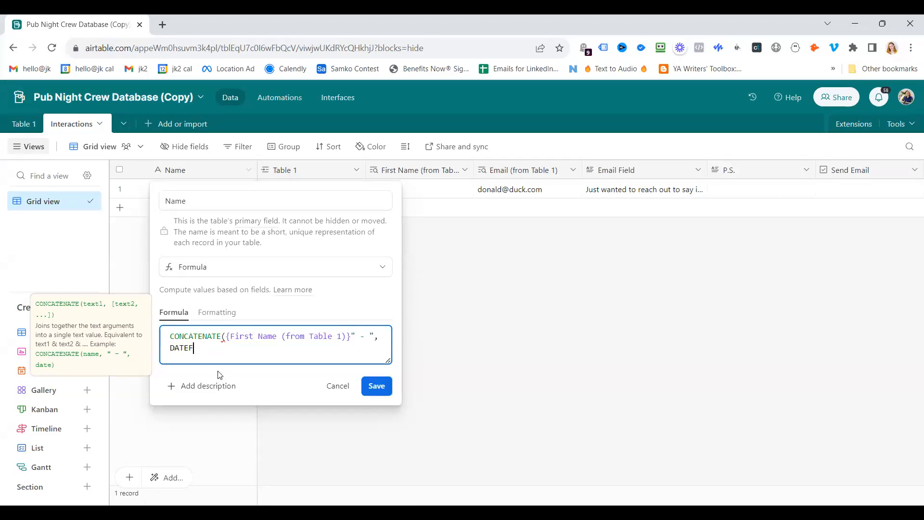
{"action": "key", "text": "BackSpace"}
{"action": "key", "text": "BackSpace"}
{"action": "type", "text": "TE"}
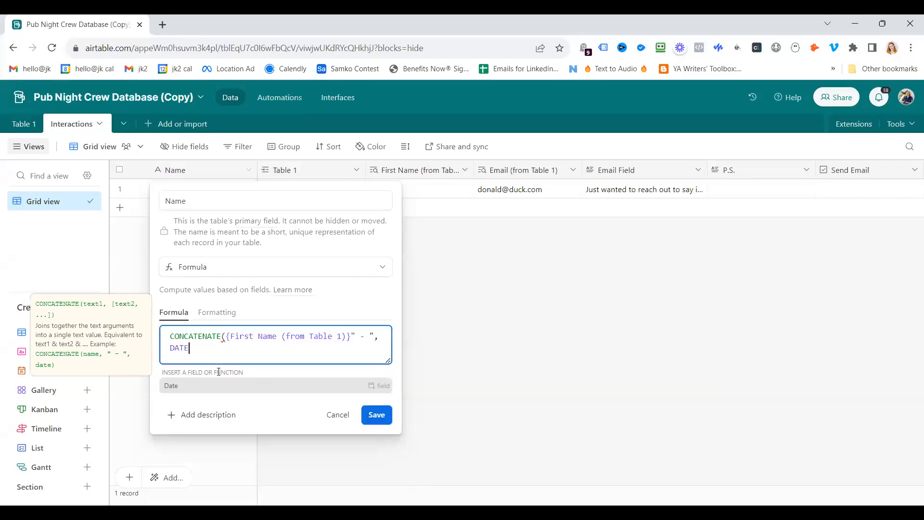
{"action": "key", "text": "BackSpace"}
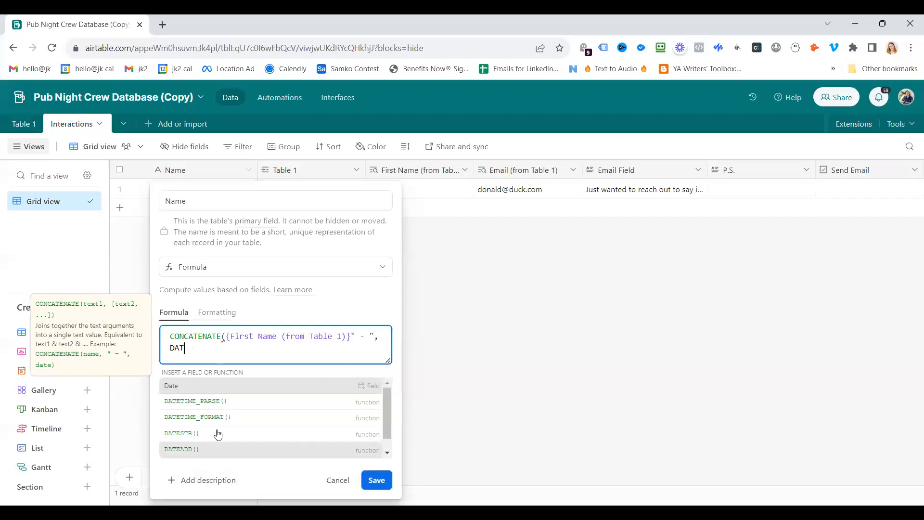
{"action": "left_click", "coordinate": [217, 417]}
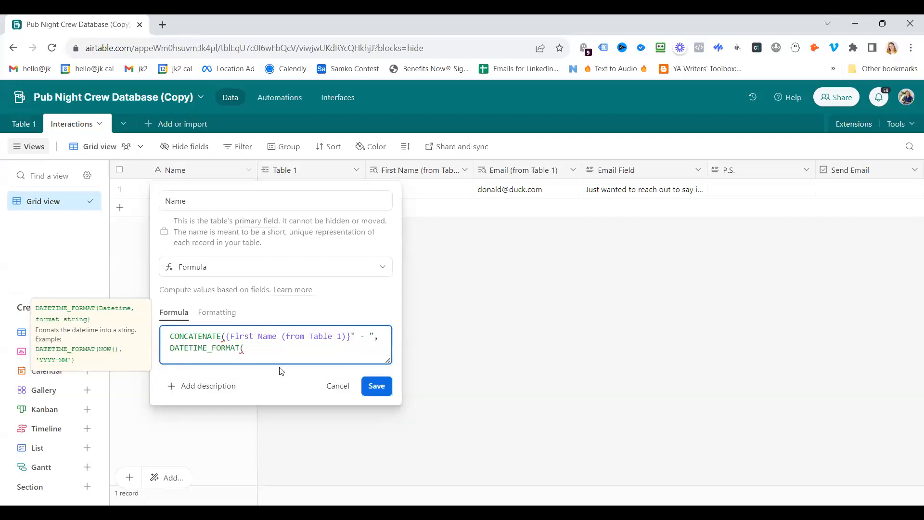
- Complete the date function as DATETIME_FORMAT(Date,'lll') and try to save the Name field
{"action": "type", "text": "da"}
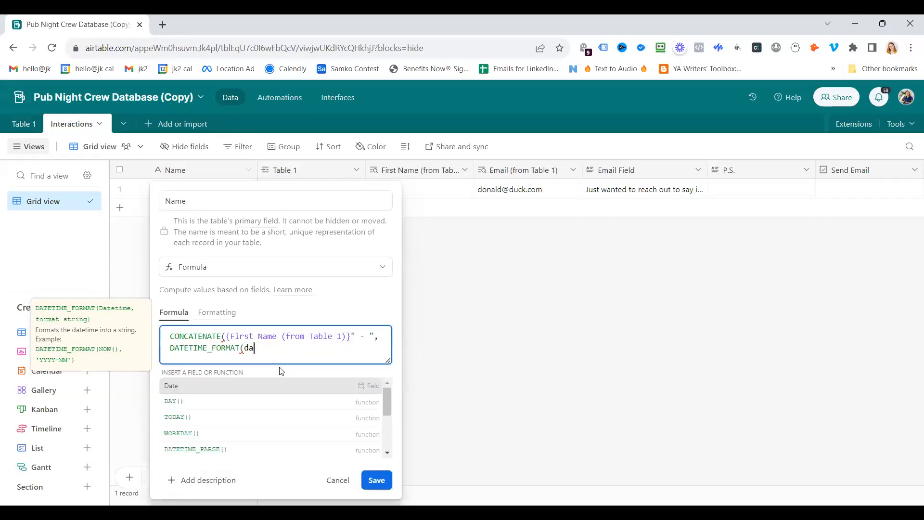
{"action": "left_click", "coordinate": [251, 385]}
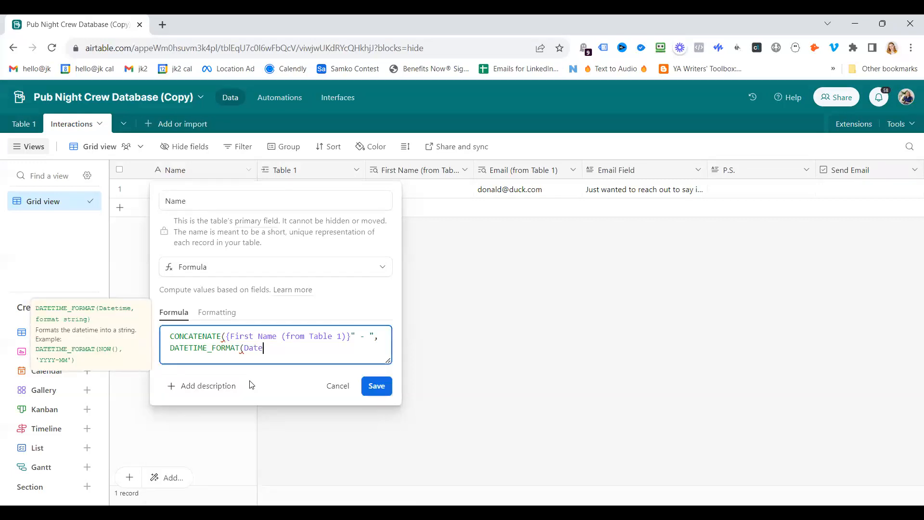
{"action": "type", "text": ",lll"}
{"action": "key", "text": "BackSpace"}
{"action": "key", "text": "BackSpace"}
{"action": "type", "text": "'lll')"}
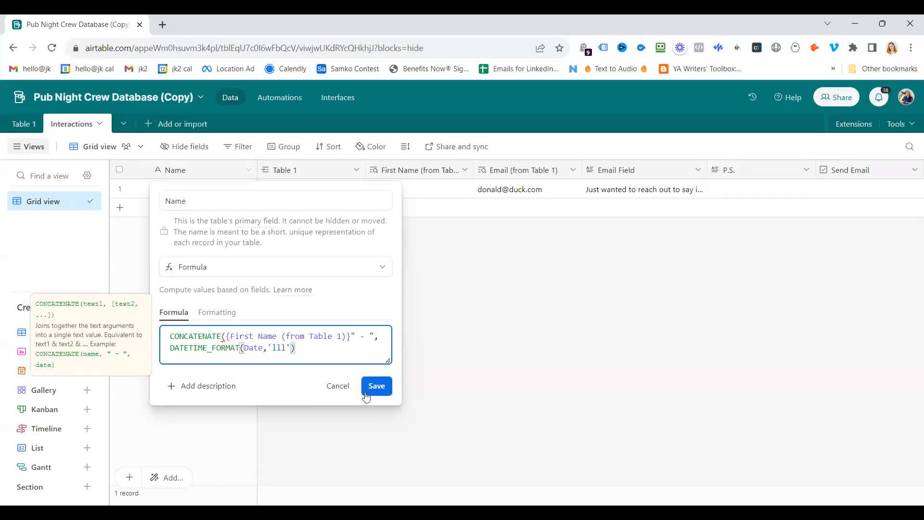
{"action": "left_click", "coordinate": [382, 387]}
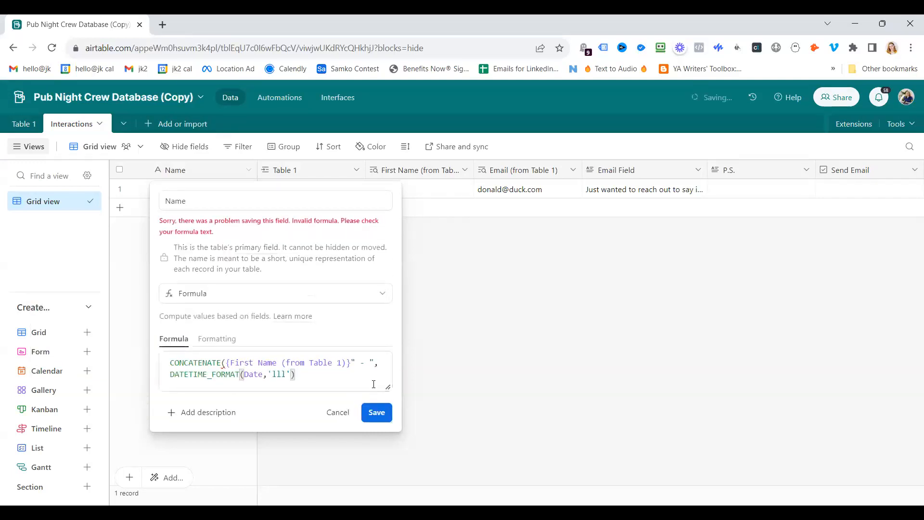
- Add a second closing parenthesis to the Name formula containing DATETIME_FORMAT(Date,'lll') and try to save the field
{"action": "left_click", "coordinate": [374, 383]}
{"action": "type", "text": ")"}
{"action": "left_click", "coordinate": [377, 412]}
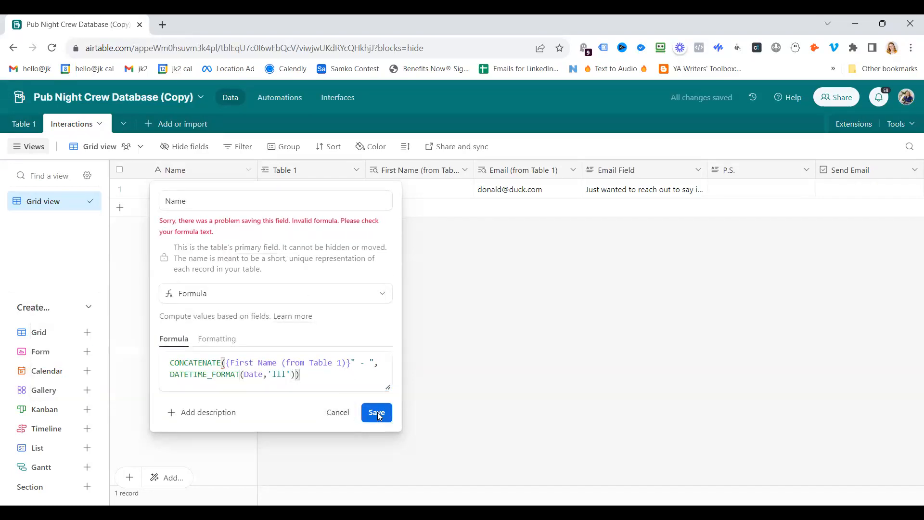
- Strip the DATETIME_FORMAT wrapper from the Name formula, shorten the format text to 'll' and try to save the field
{"action": "left_click", "coordinate": [322, 380]}
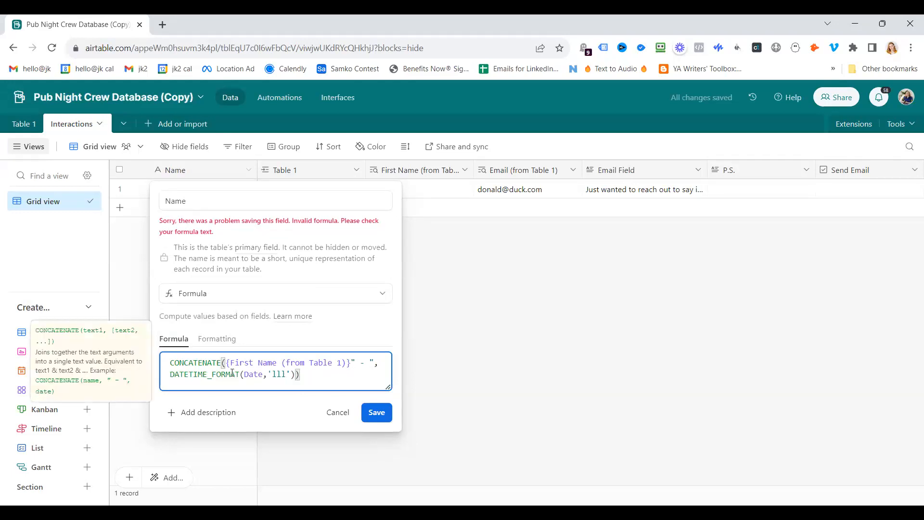
{"action": "left_click_drag", "start_coordinate": [248, 374], "coordinate": [172, 376]}
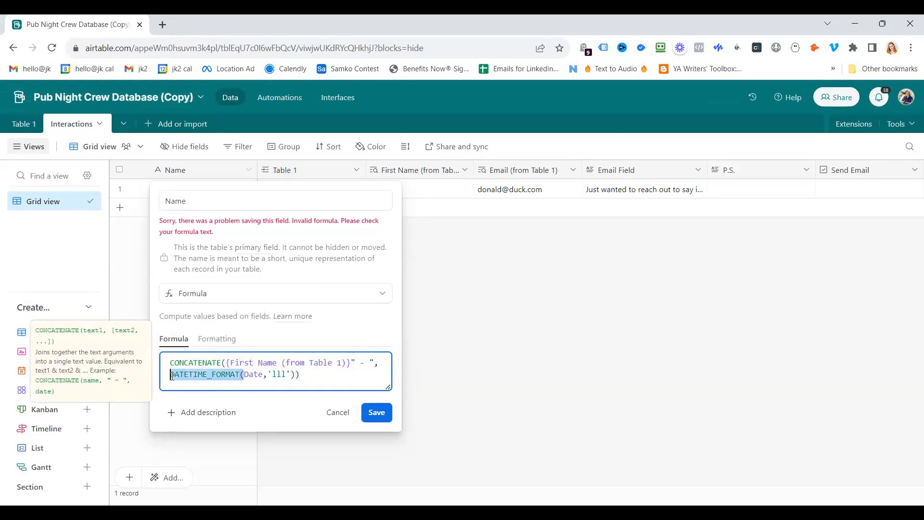
{"action": "key", "text": "BackSpace"}
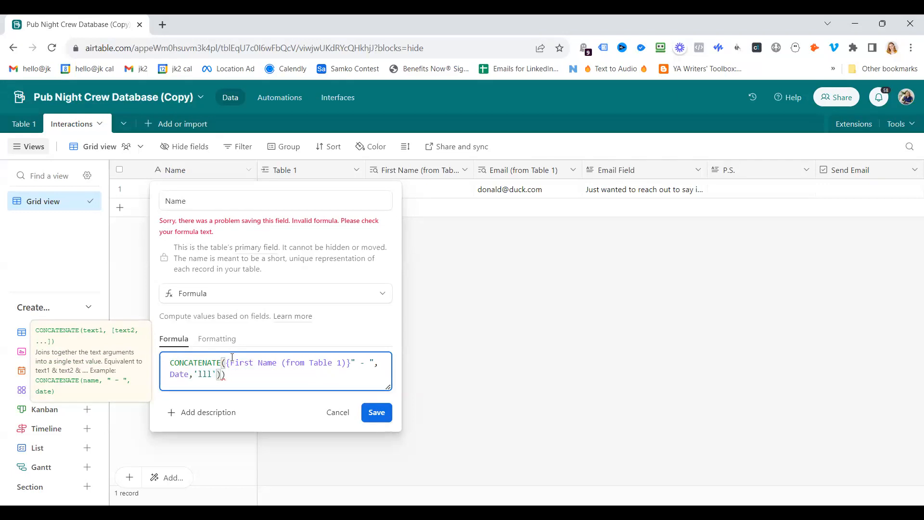
{"action": "key", "text": "BackSpace"}
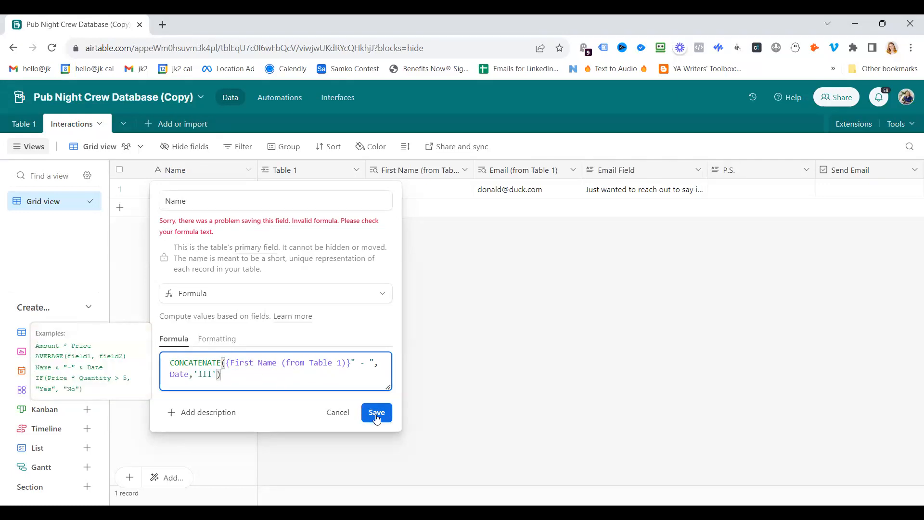
{"action": "left_click", "coordinate": [205, 374]}
{"action": "key", "text": "BackSpace"}
{"action": "left_click", "coordinate": [375, 412]}
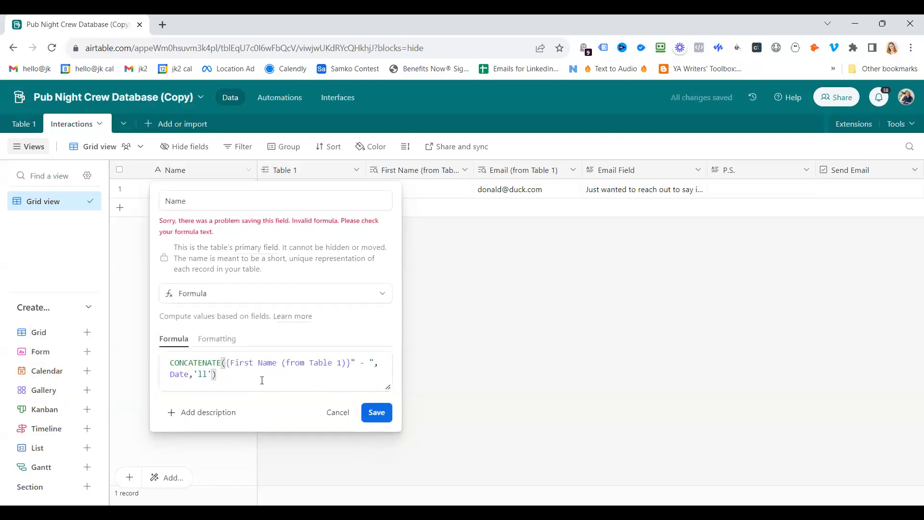
- Remove the 'll' argument and its comma from the Name formula, leaving only Date as the last argument, and try to save
{"action": "left_click", "coordinate": [228, 371]}
{"action": "left_click_drag", "start_coordinate": [213, 374], "coordinate": [193, 375]}
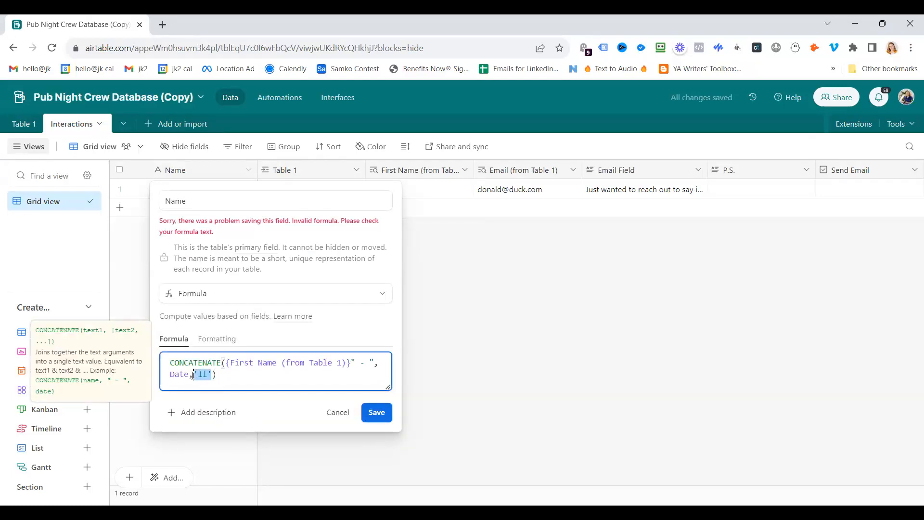
{"action": "key", "text": "BackSpace"}
{"action": "key", "text": "BackSpace"}
{"action": "left_click", "coordinate": [383, 443]}
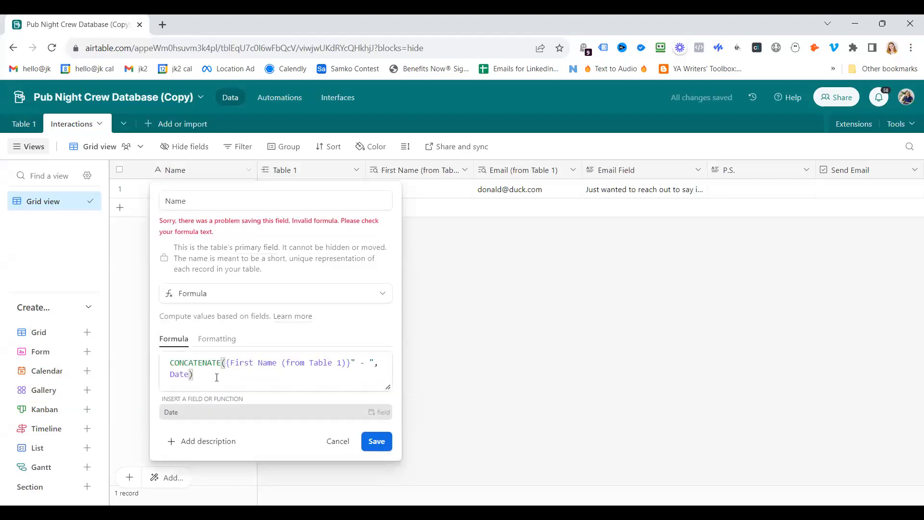
- Try saving the Name formula with an extra closing parenthesis after Date
{"action": "left_click", "coordinate": [219, 376]}
{"action": "type", "text": ")"}
{"action": "left_click", "coordinate": [376, 412]}
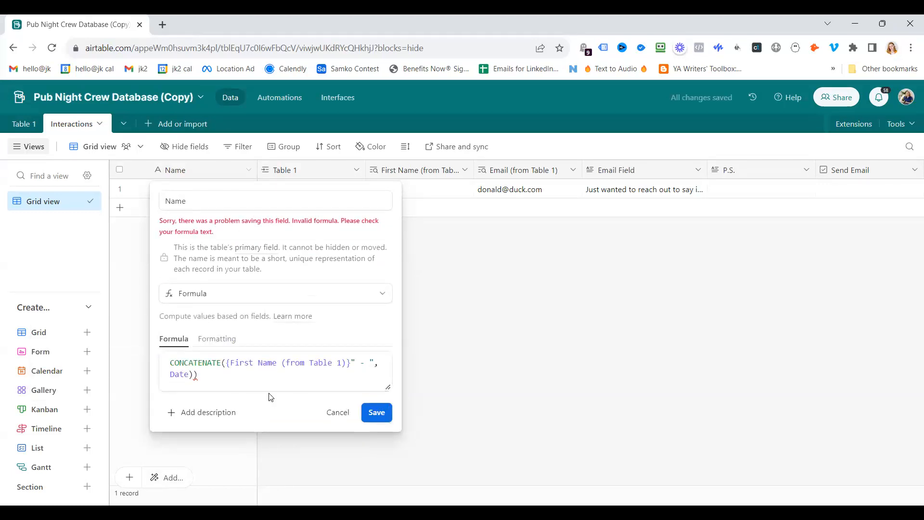
- Correct the Name formula to CONCATENATE({First Name (from Table 1)}," - ",Date), then save the field and confirm the change
{"action": "left_click", "coordinate": [351, 363]}
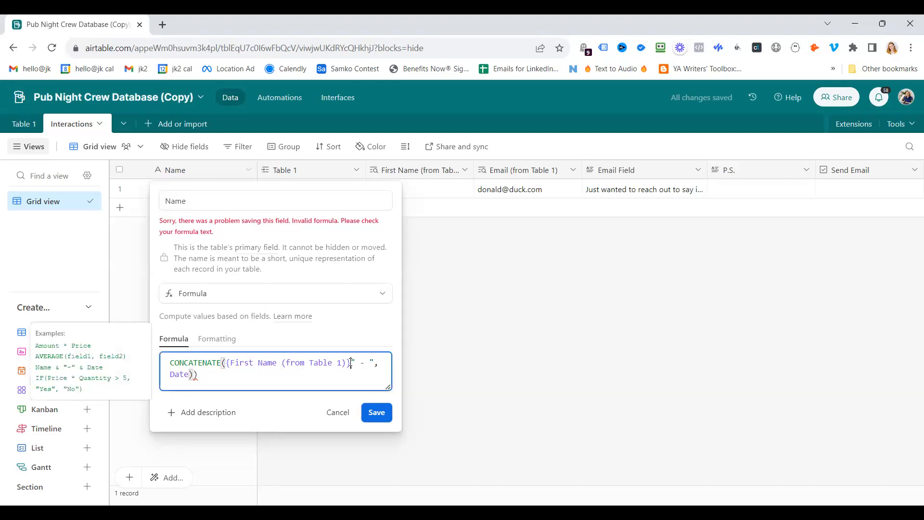
{"action": "type", "text": ","}
{"action": "left_click", "coordinate": [379, 415]}
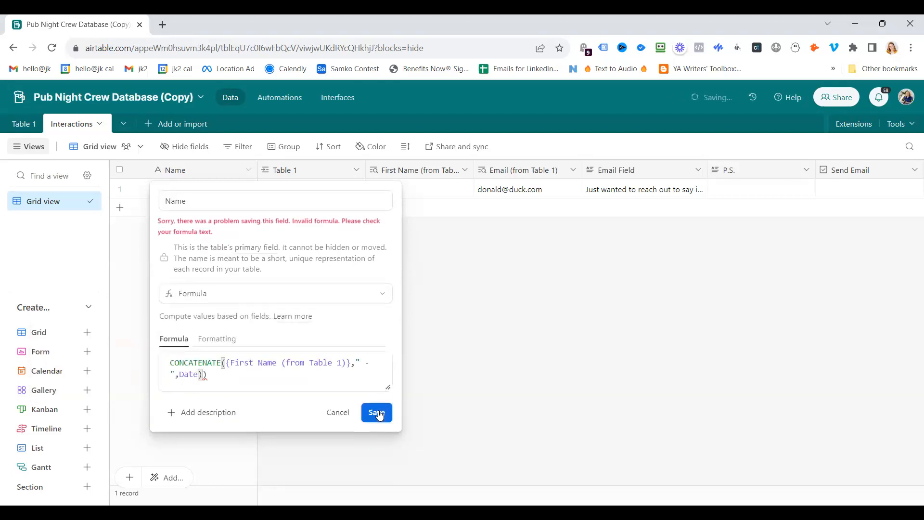
{"action": "left_click", "coordinate": [204, 375]}
{"action": "type", "text": ")"}
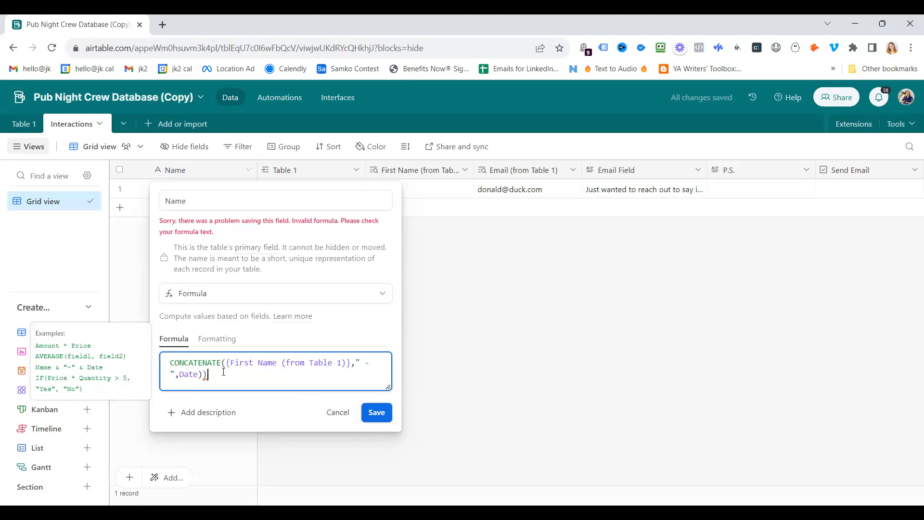
{"action": "key", "text": "BackSpace"}
{"action": "left_click", "coordinate": [377, 413]}
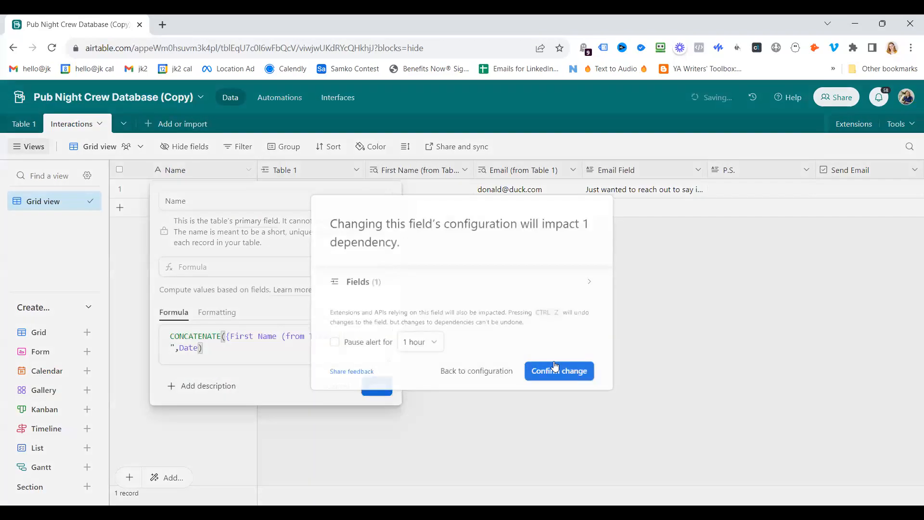
{"action": "left_click", "coordinate": [579, 381]}
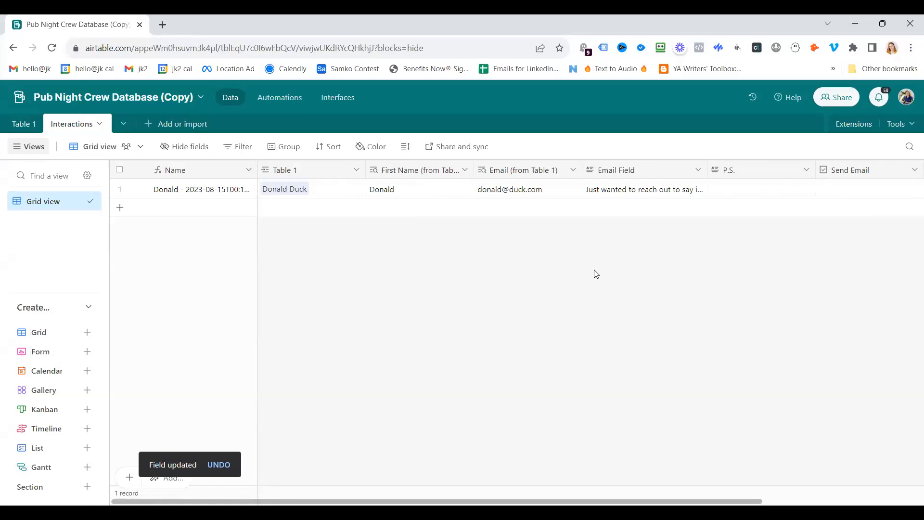
- Add a second record to the Interactions table and link it to the second contact listed in Table 1
{"action": "left_click", "coordinate": [24, 126]}
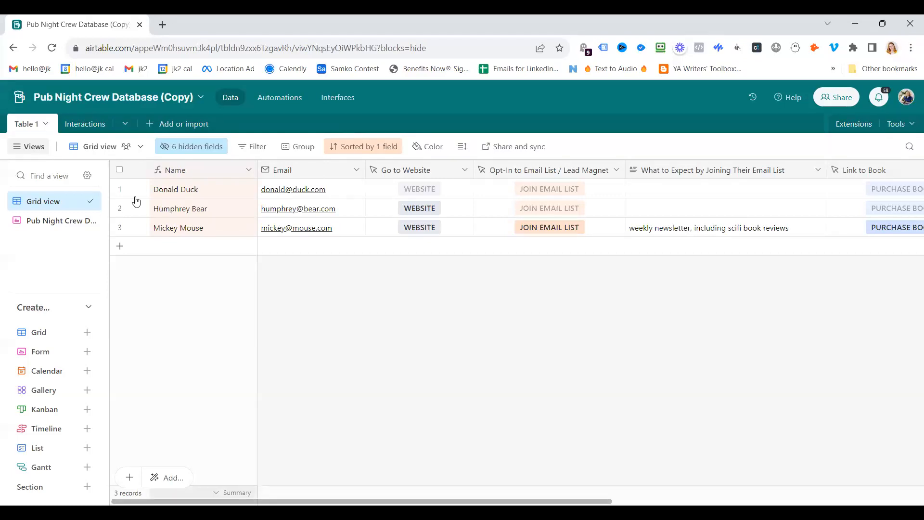
{"action": "left_click", "coordinate": [85, 124]}
{"action": "scroll", "coordinate": [303, 231], "scroll_direction": "right", "scroll_amount": 1}
{"action": "scroll", "coordinate": [289, 221], "scroll_direction": "left", "scroll_amount": 1}
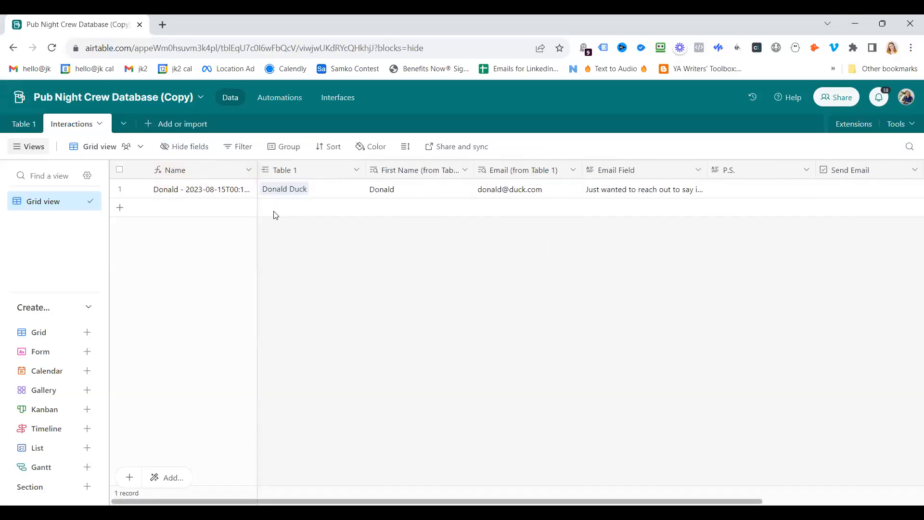
{"action": "left_click", "coordinate": [289, 209]}
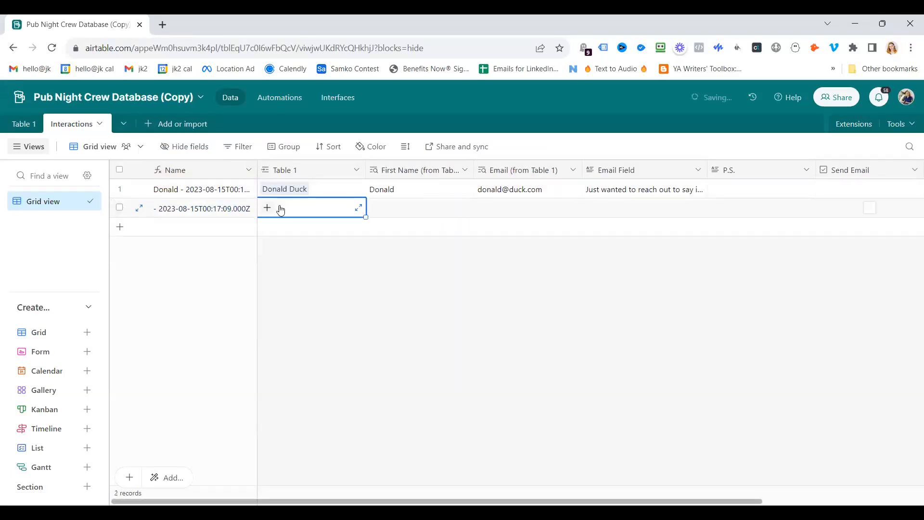
{"action": "left_click", "coordinate": [267, 207]}
{"action": "left_click", "coordinate": [167, 212]}
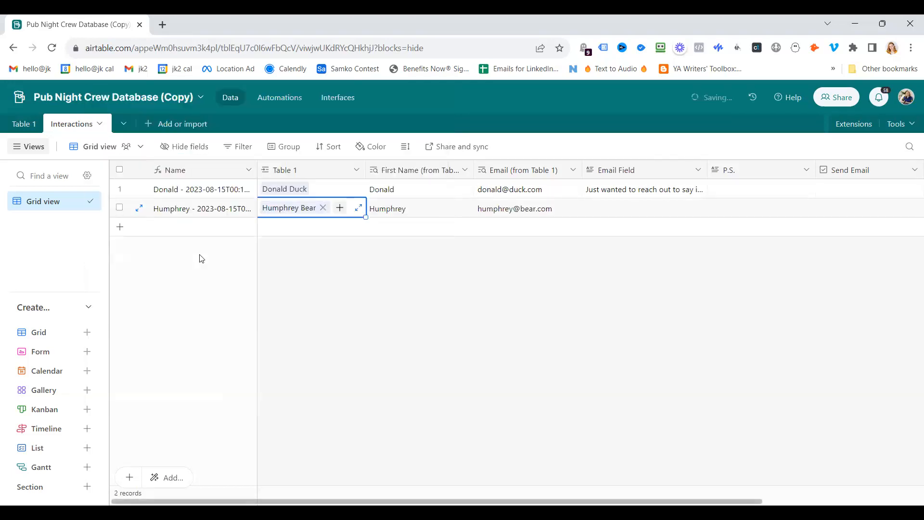
- Mark the Send Email checkbox for the new interaction record
{"action": "scroll", "coordinate": [554, 244], "scroll_direction": "right", "scroll_amount": 3}
{"action": "left_click", "coordinate": [497, 215]}
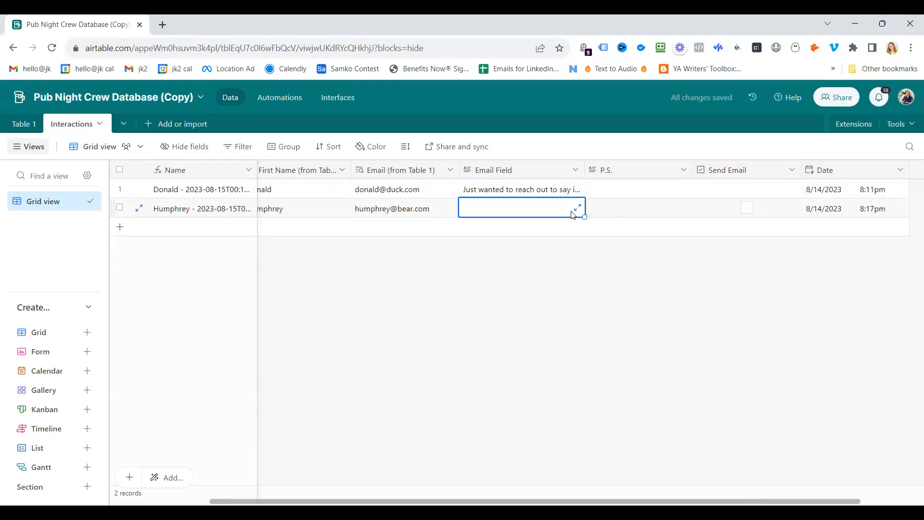
{"action": "left_click", "coordinate": [747, 208]}
- Create an automation with the trigger "When record matches conditions" on the Interactions table
{"action": "left_click", "coordinate": [293, 105]}
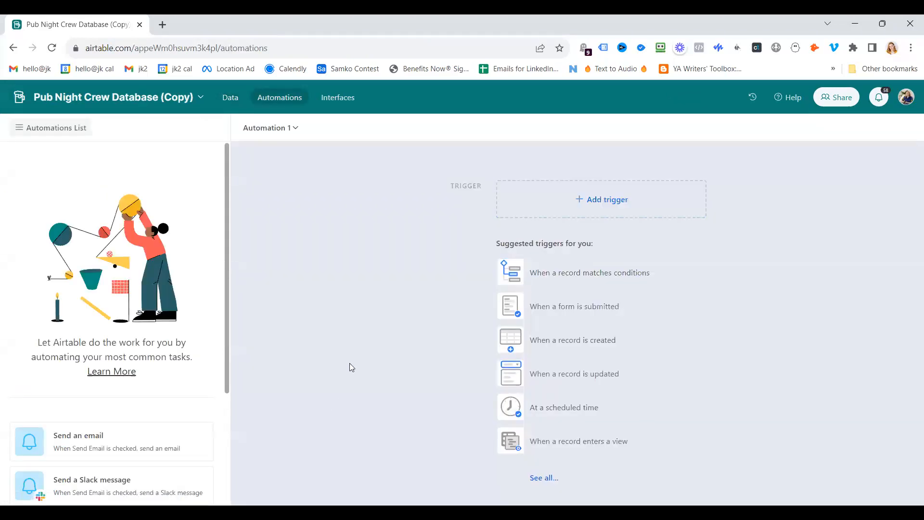
{"action": "left_click", "coordinate": [586, 200]}
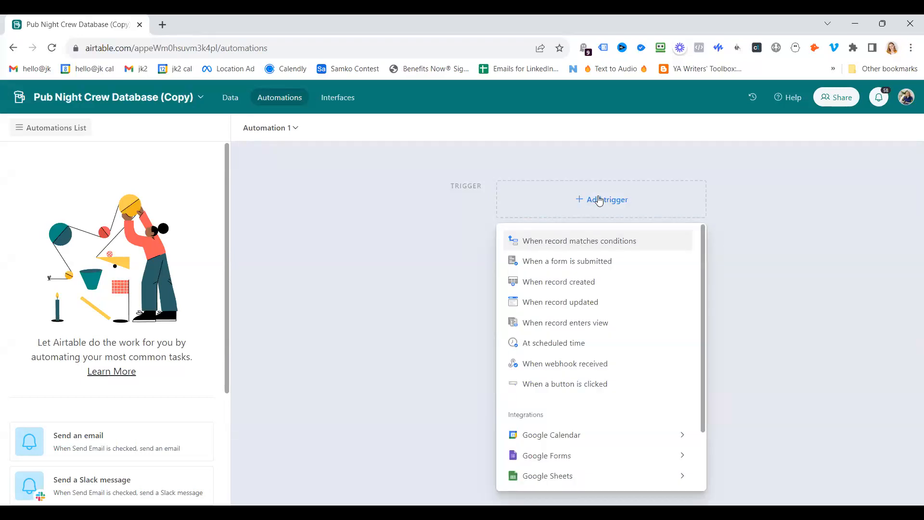
{"action": "left_click", "coordinate": [582, 246]}
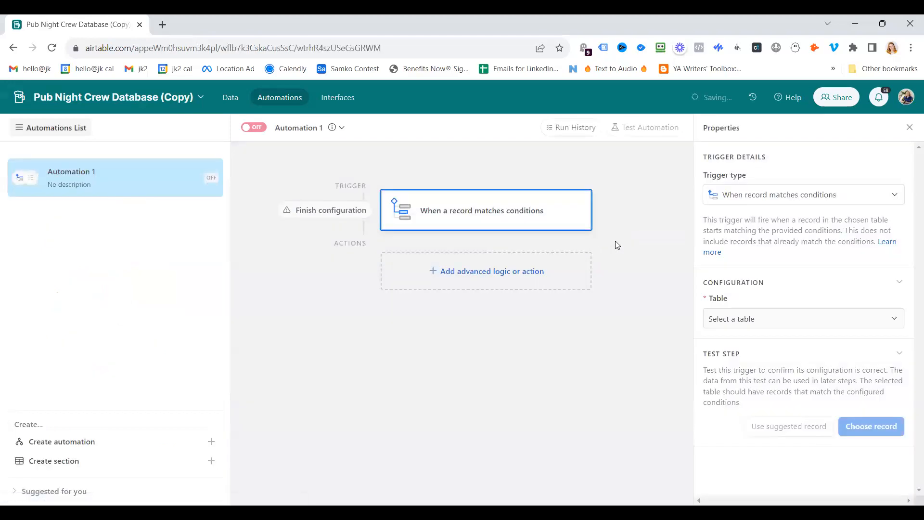
{"action": "left_click", "coordinate": [775, 319]}
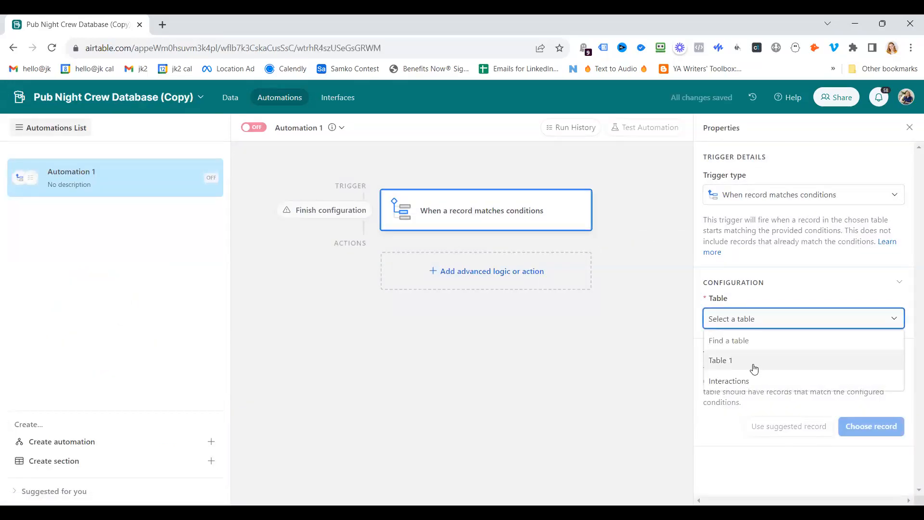
{"action": "left_click", "coordinate": [726, 382]}
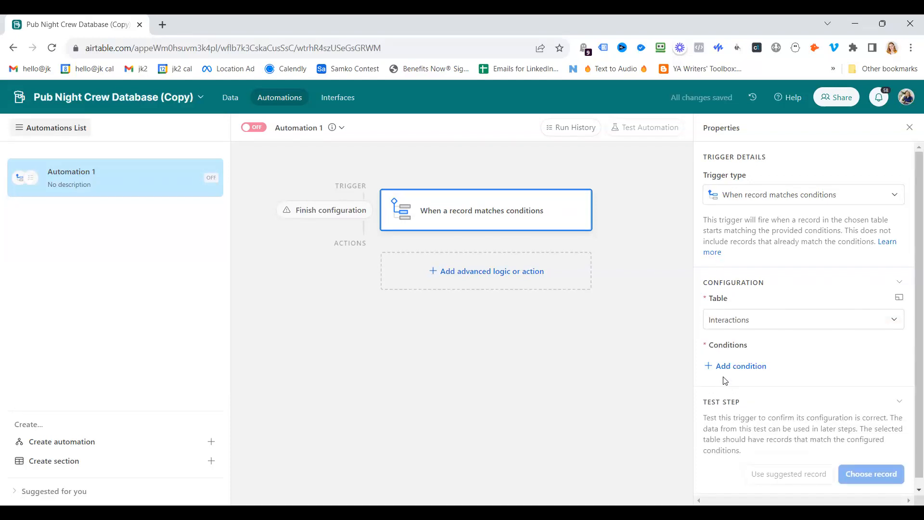
- Set the trigger condition to Send Email is checked, and test it with the matching interaction record
{"action": "left_click", "coordinate": [739, 366]}
{"action": "scroll", "coordinate": [746, 355], "scroll_direction": "down", "scroll_amount": 1}
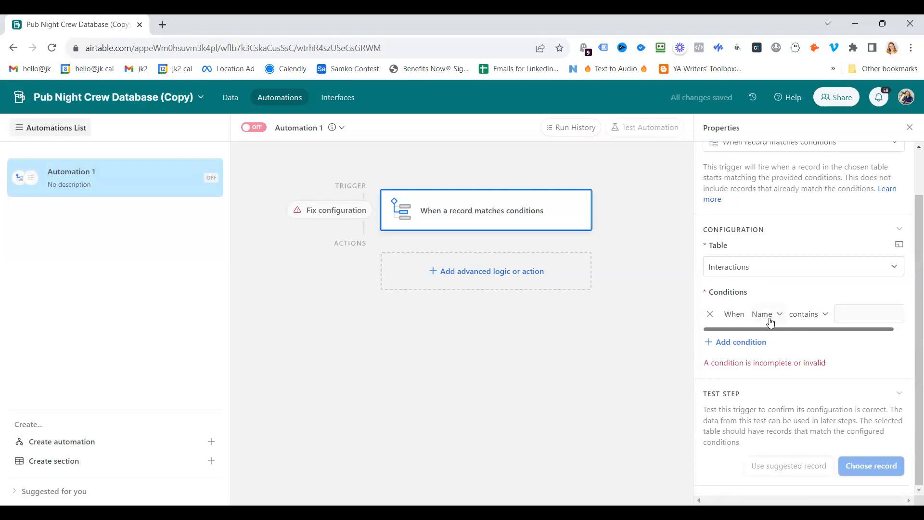
{"action": "left_click", "coordinate": [768, 316]}
{"action": "scroll", "coordinate": [797, 404], "scroll_direction": "down", "scroll_amount": 1}
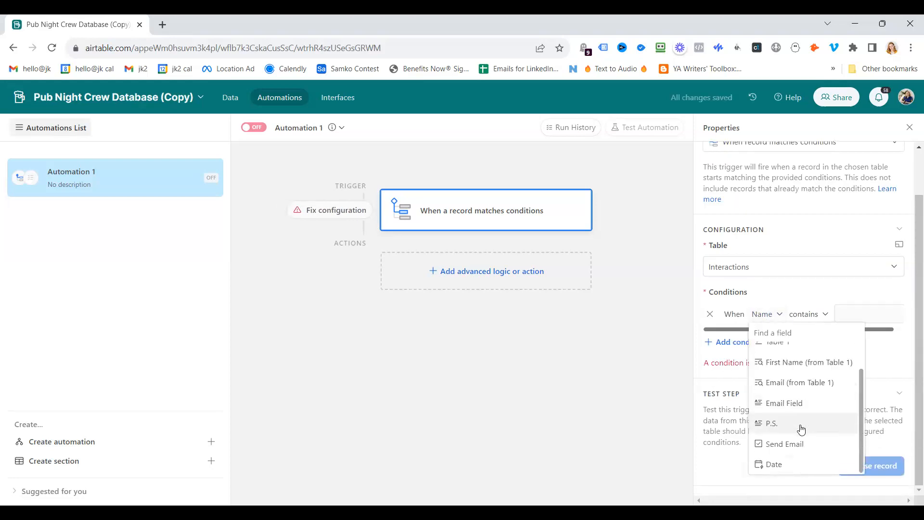
{"action": "left_click", "coordinate": [802, 443]}
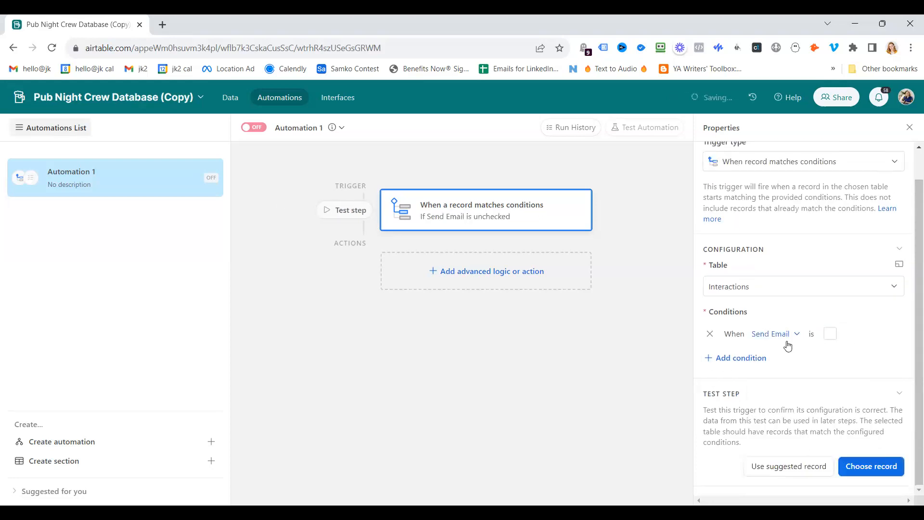
{"action": "left_click", "coordinate": [830, 335]}
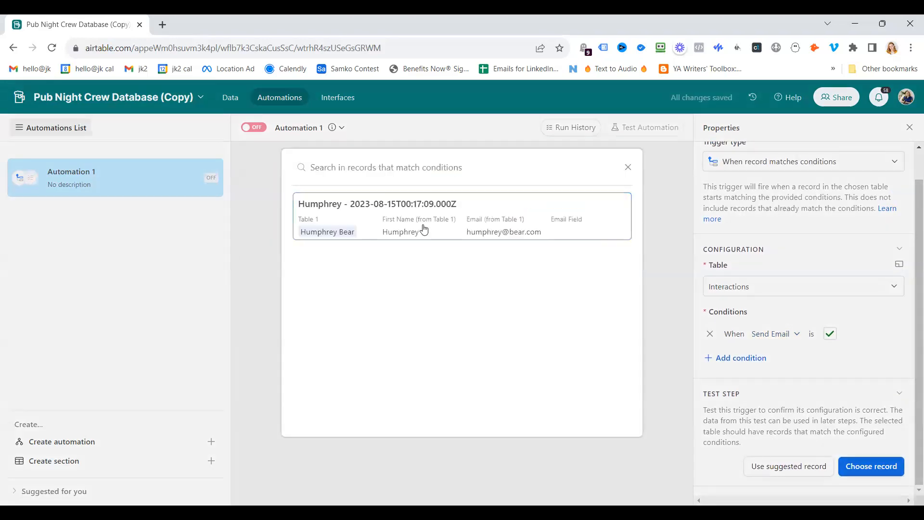
{"action": "left_click", "coordinate": [459, 230]}
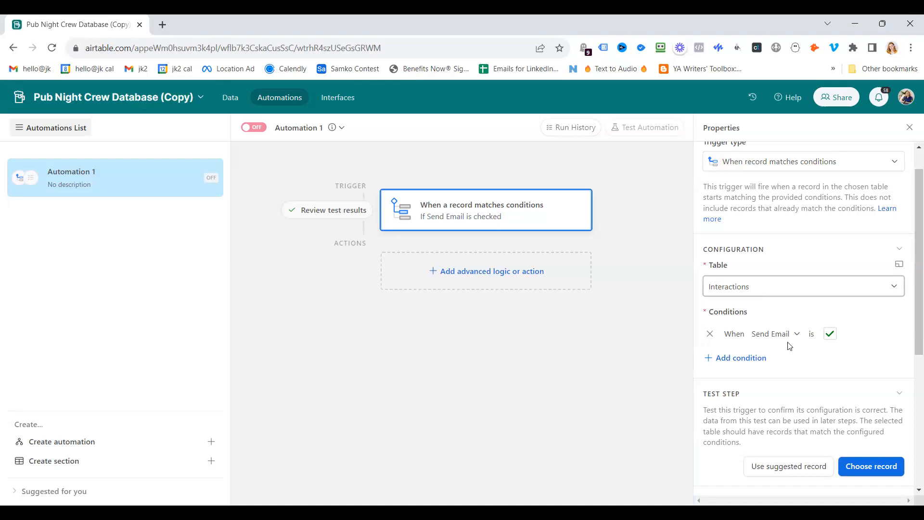
- Add a Gmail Send email action to the automation
{"action": "left_click", "coordinate": [478, 281]}
{"action": "scroll", "coordinate": [479, 356], "scroll_direction": "down", "scroll_amount": 3}
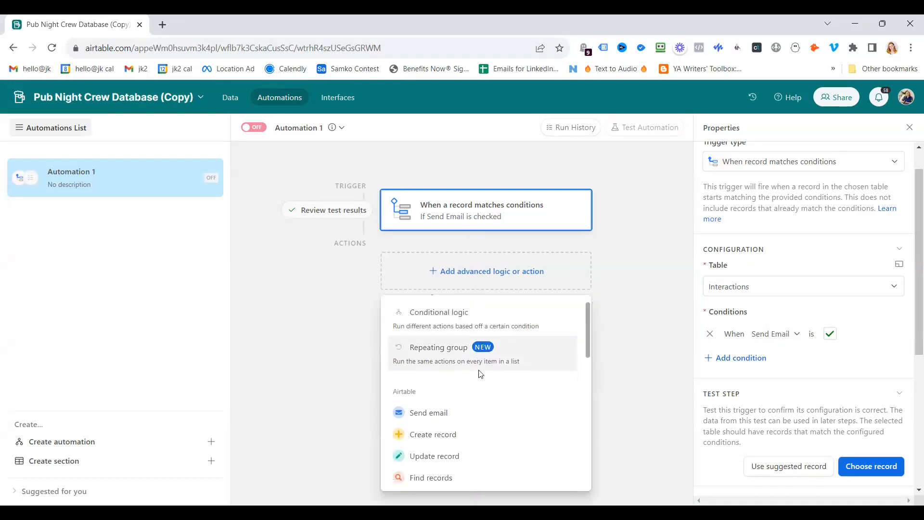
{"action": "scroll", "coordinate": [464, 404], "scroll_direction": "down", "scroll_amount": 3}
{"action": "mouse_move", "coordinate": [566, 402]}
{"action": "mouse_move", "coordinate": [536, 383]}
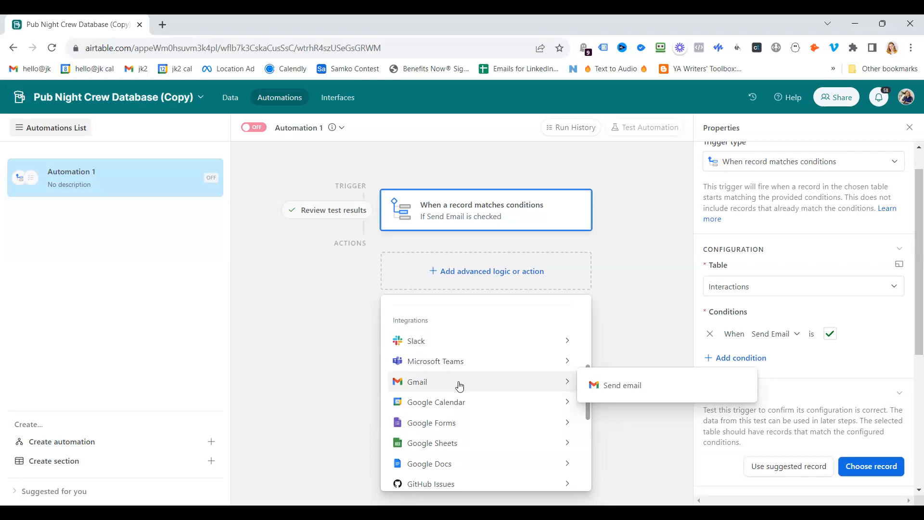
{"action": "scroll", "coordinate": [458, 385], "scroll_direction": "up", "scroll_amount": 3}
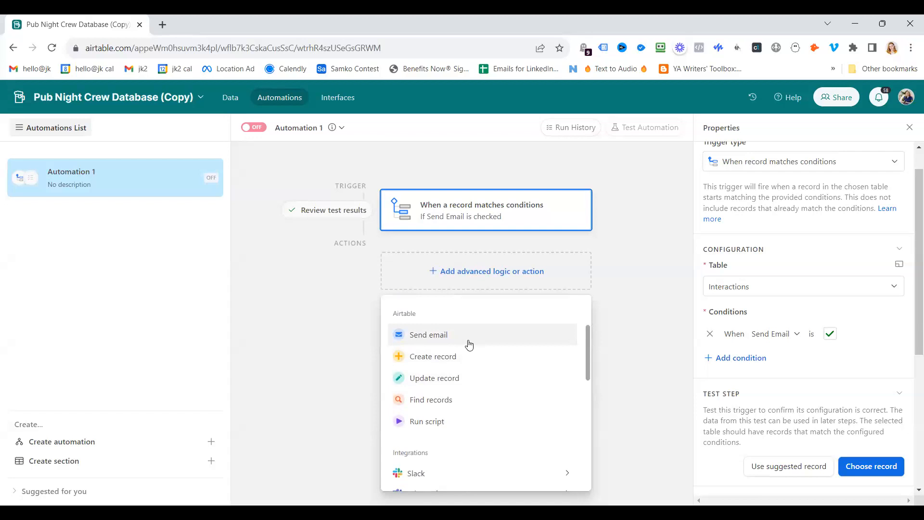
{"action": "scroll", "coordinate": [468, 345], "scroll_direction": "down", "scroll_amount": 3}
{"action": "mouse_move", "coordinate": [458, 373]}
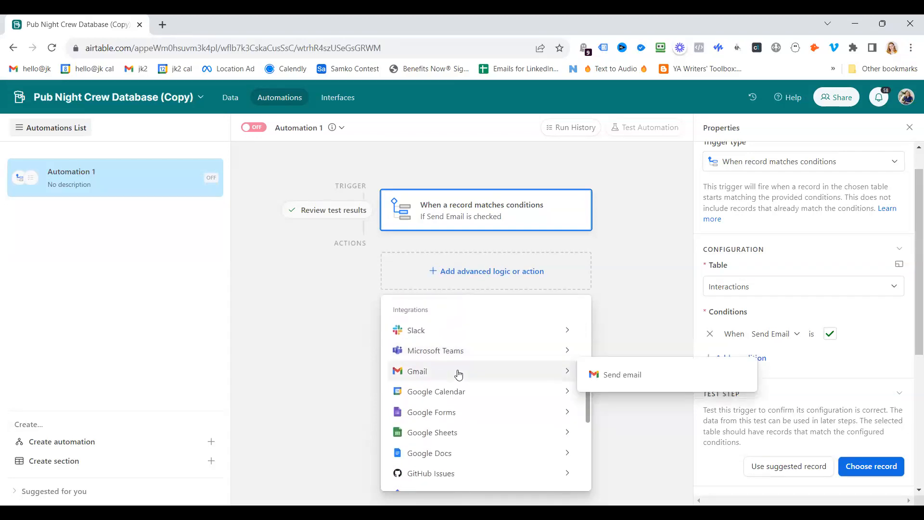
{"action": "left_click", "coordinate": [602, 380]}
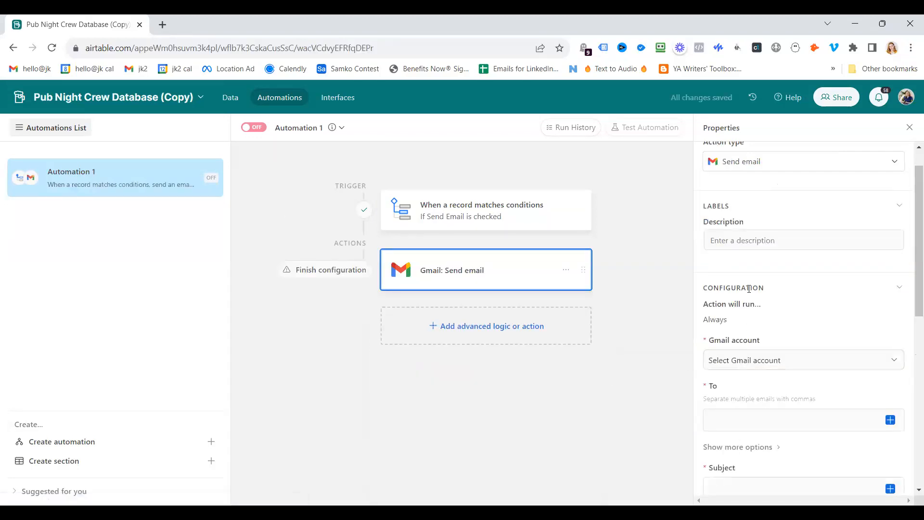
{"action": "scroll", "coordinate": [778, 193], "scroll_direction": "up", "scroll_amount": 1}
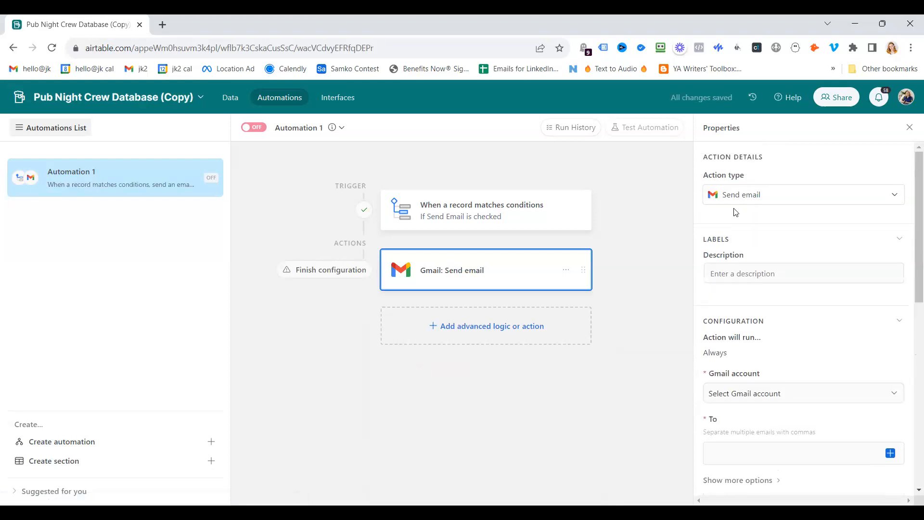
- Choose the first connected Gmail account as the sender for the Send email action
{"action": "left_click", "coordinate": [761, 201]}
{"action": "left_click", "coordinate": [776, 198]}
{"action": "scroll", "coordinate": [748, 289], "scroll_direction": "down", "scroll_amount": 1}
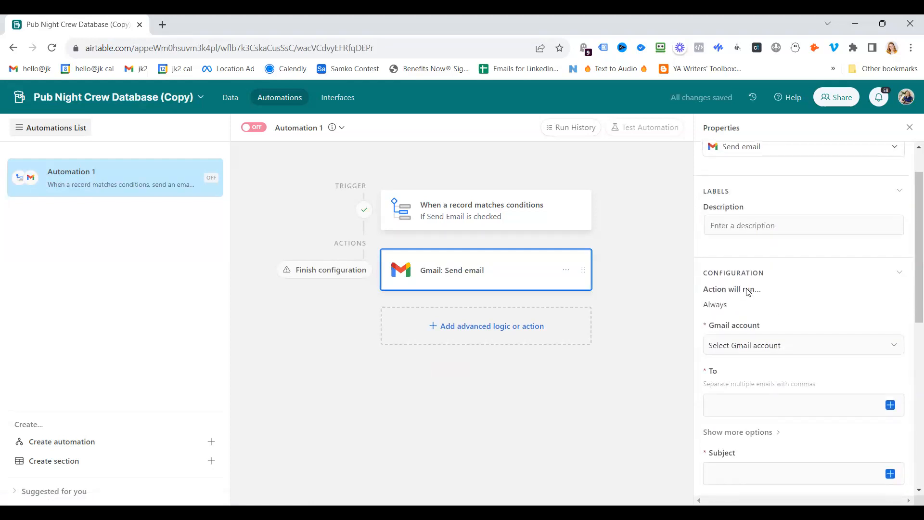
{"action": "scroll", "coordinate": [747, 293], "scroll_direction": "down", "scroll_amount": 2}
{"action": "left_click", "coordinate": [773, 275]}
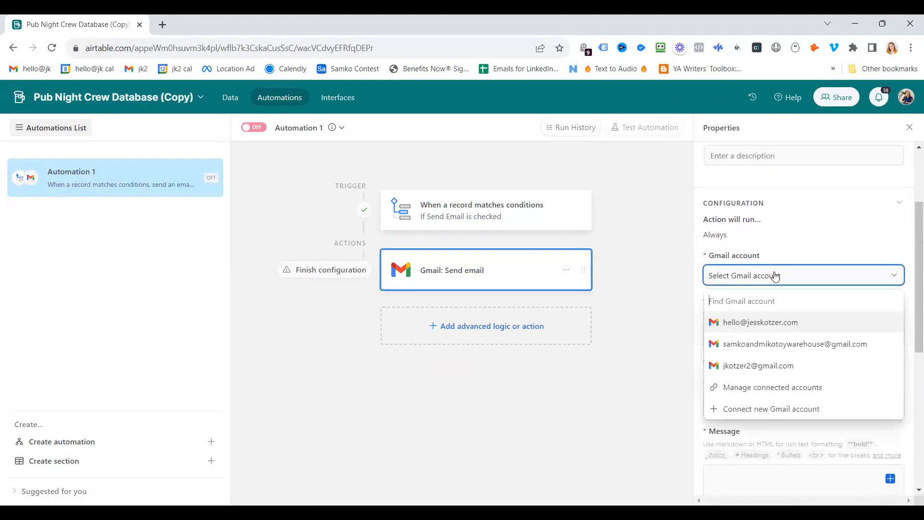
{"action": "left_click", "coordinate": [748, 322]}
- Set the email's To recipient to the value of Email (from Table 1) from the trigger record
{"action": "scroll", "coordinate": [807, 326], "scroll_direction": "down", "scroll_amount": 2}
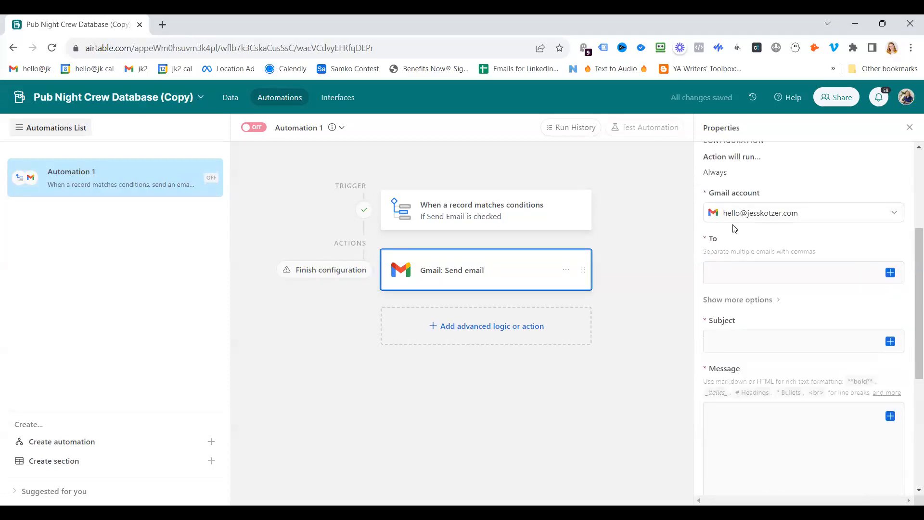
{"action": "left_click", "coordinate": [890, 272]}
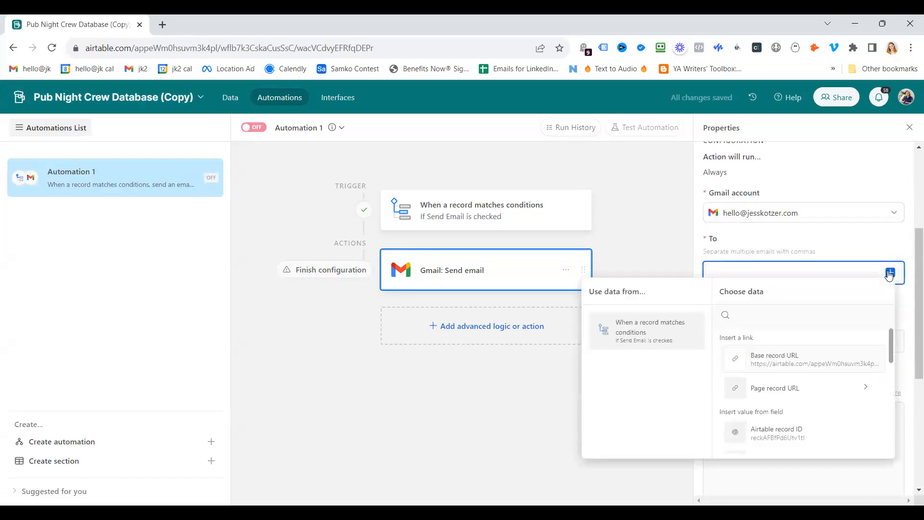
{"action": "type", "text": "ema"}
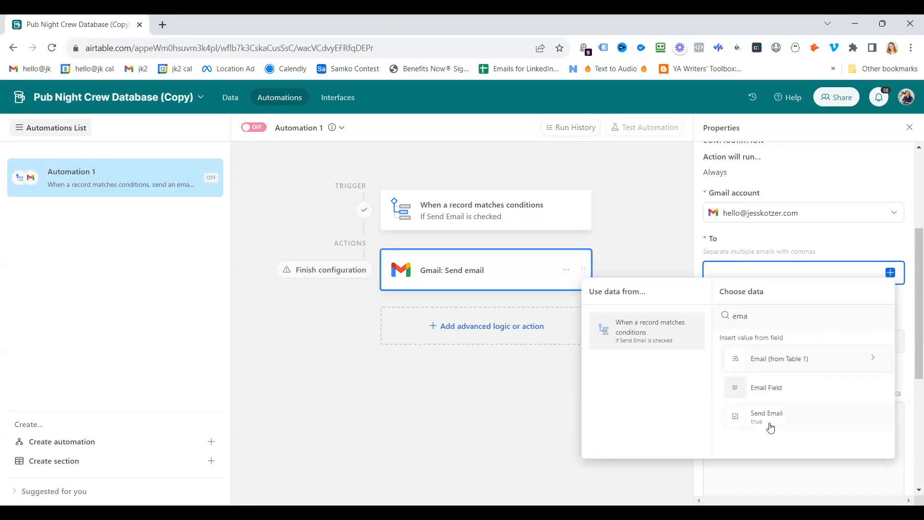
{"action": "left_click", "coordinate": [777, 366]}
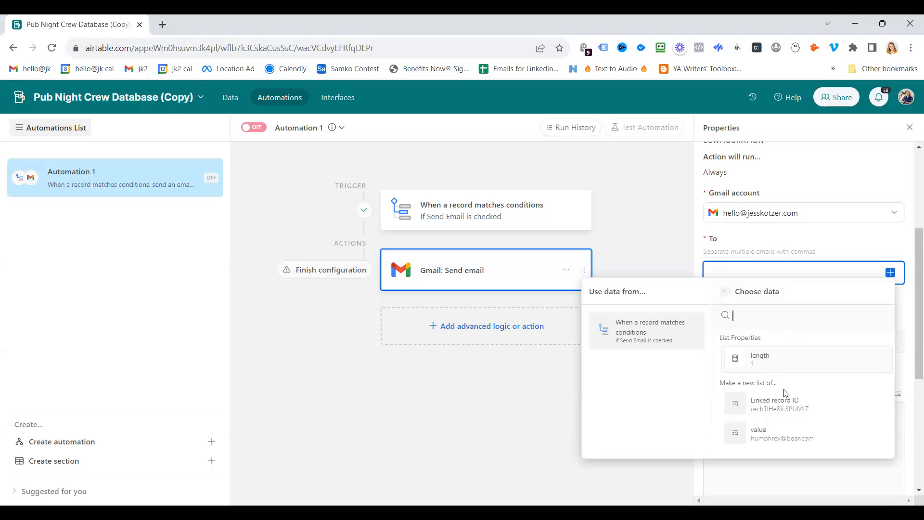
{"action": "left_click", "coordinate": [766, 438]}
{"action": "scroll", "coordinate": [786, 351], "scroll_direction": "down", "scroll_amount": 2}
{"action": "left_click", "coordinate": [745, 253]}
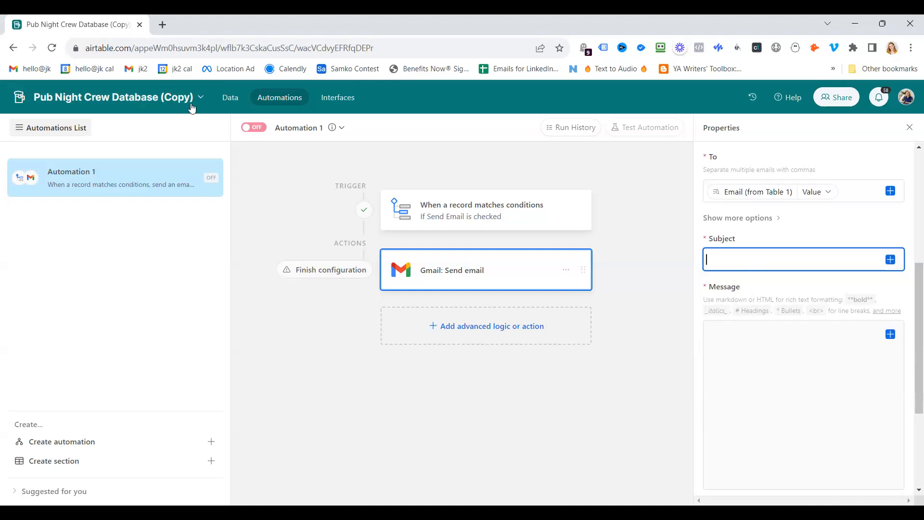
- Add a single line text field named "Subject Field" to the Interactions table
{"action": "left_click", "coordinate": [230, 97]}
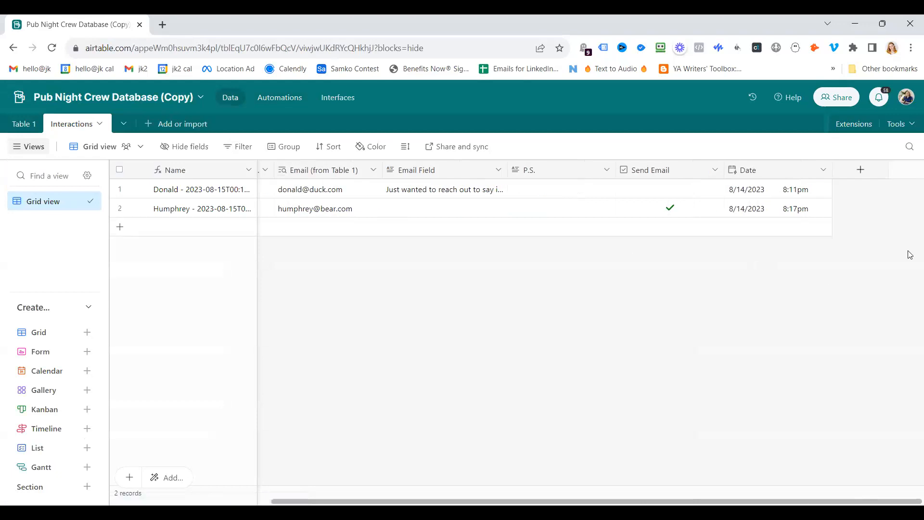
{"action": "left_click", "coordinate": [862, 170]}
{"action": "type", "text": "Subjec"}
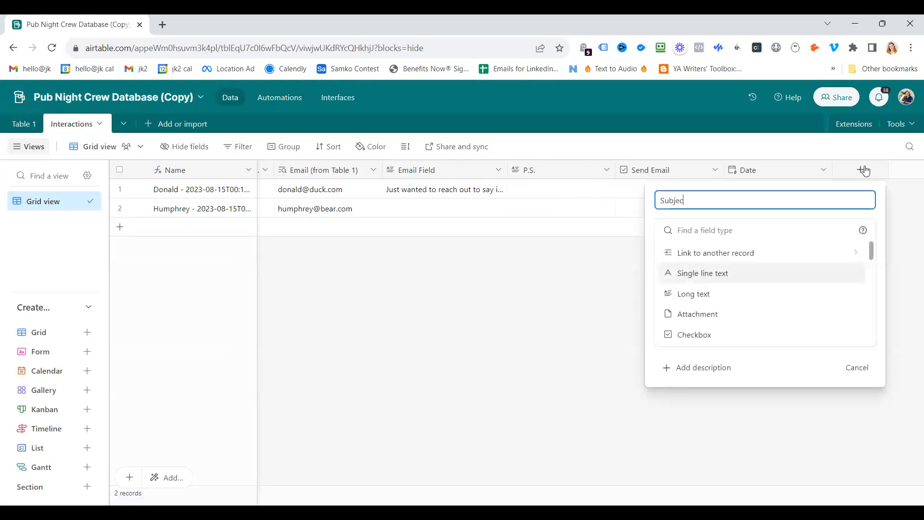
{"action": "type", "text": "t Field"}
{"action": "left_click", "coordinate": [741, 274]}
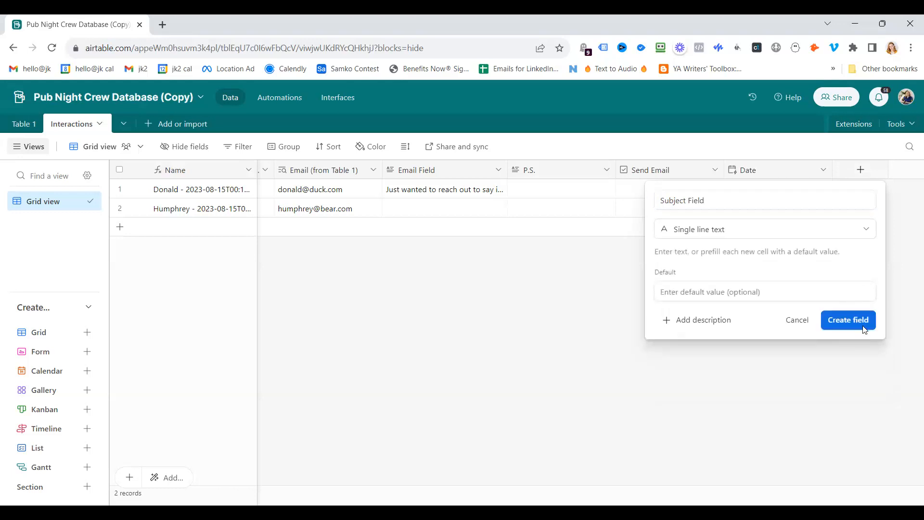
{"action": "left_click", "coordinate": [862, 325]}
- Enter "Heyyyy" in the Subject Field of the second interaction record
{"action": "left_click", "coordinate": [845, 211]}
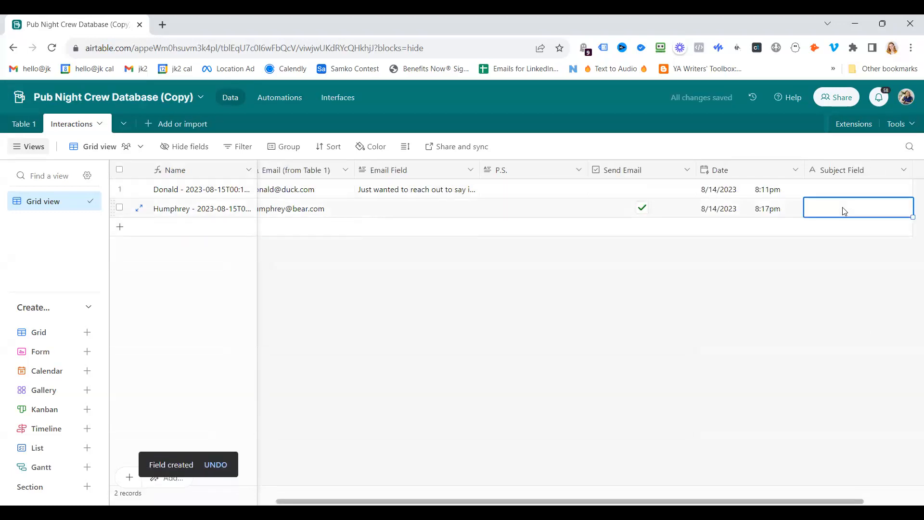
{"action": "type", "text": "Heyyyy"}
{"action": "left_click", "coordinate": [809, 298]}
- Return to the automation's Gmail action and begin editing its Subject input
{"action": "left_click", "coordinate": [288, 98]}
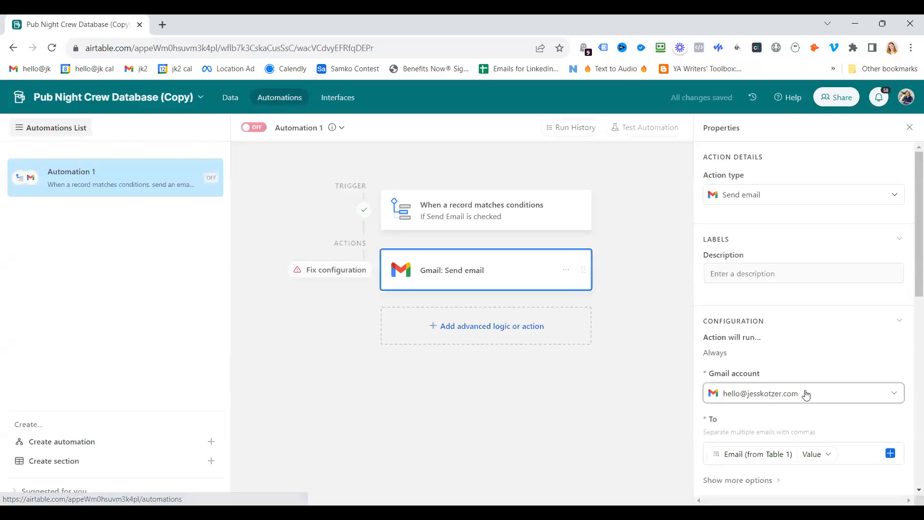
{"action": "scroll", "coordinate": [804, 392], "scroll_direction": "down", "scroll_amount": 5}
{"action": "left_click", "coordinate": [742, 309]}
{"action": "type", "text": "c"}
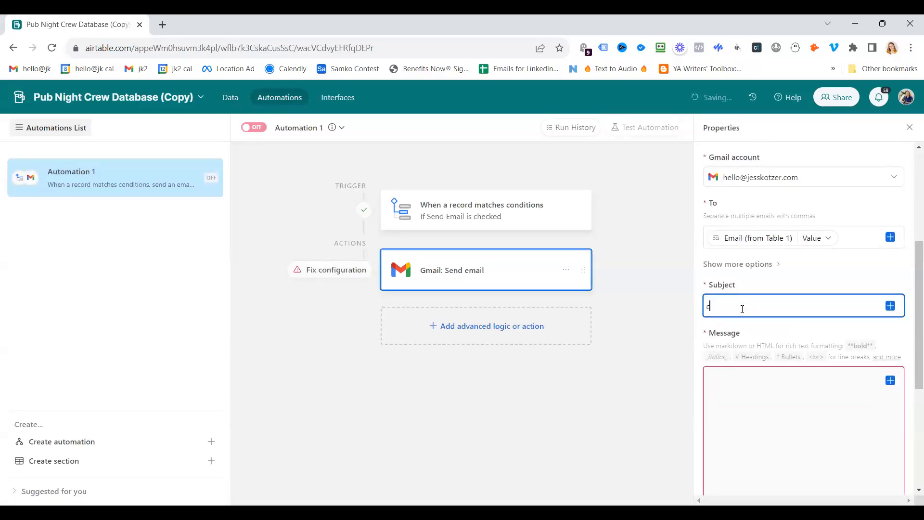
{"action": "type", "text": "hecking in"}
{"action": "key", "text": "ctrl+a"}
{"action": "key", "text": "BackSpace"}
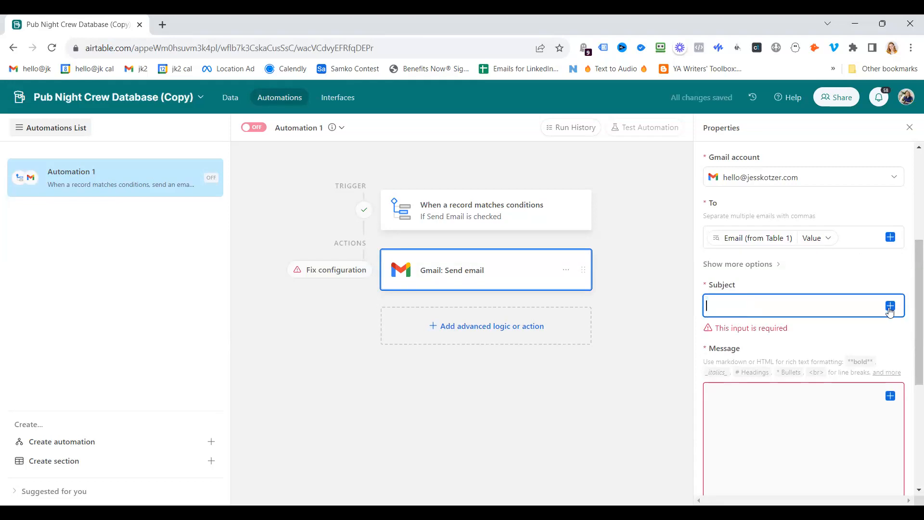
- Insert the trigger record's Subject Field as the email subject
{"action": "left_click", "coordinate": [891, 306]}
{"action": "scroll", "coordinate": [800, 408], "scroll_direction": "down", "scroll_amount": 3}
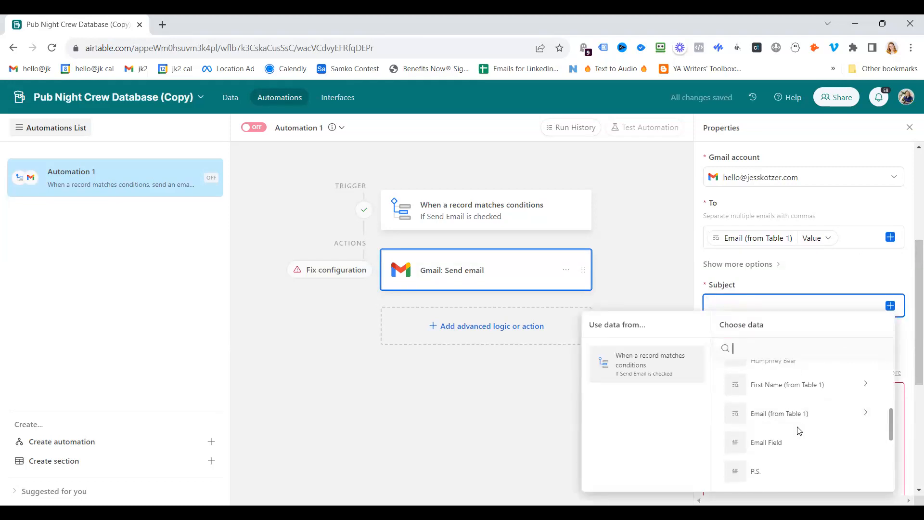
{"action": "scroll", "coordinate": [789, 414], "scroll_direction": "up", "scroll_amount": 3}
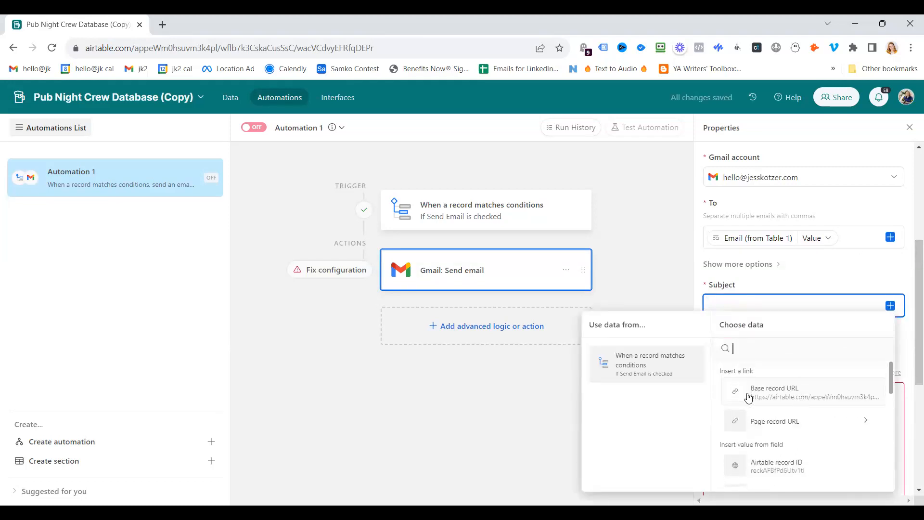
{"action": "type", "text": "sub"}
{"action": "left_click", "coordinate": [786, 393]}
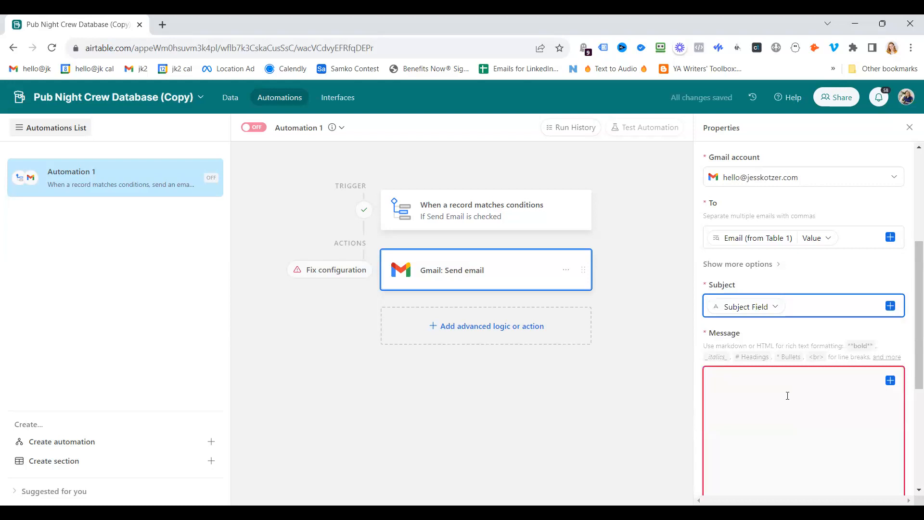
- Start the email message with "Hey" followed by the value of First Name (from Table 1) and a comma
{"action": "left_click", "coordinate": [814, 390]}
{"action": "type", "text": "Hwy"}
{"action": "key", "text": "BackSpace"}
{"action": "key", "text": "BackSpace"}
{"action": "type", "text": "ey"}
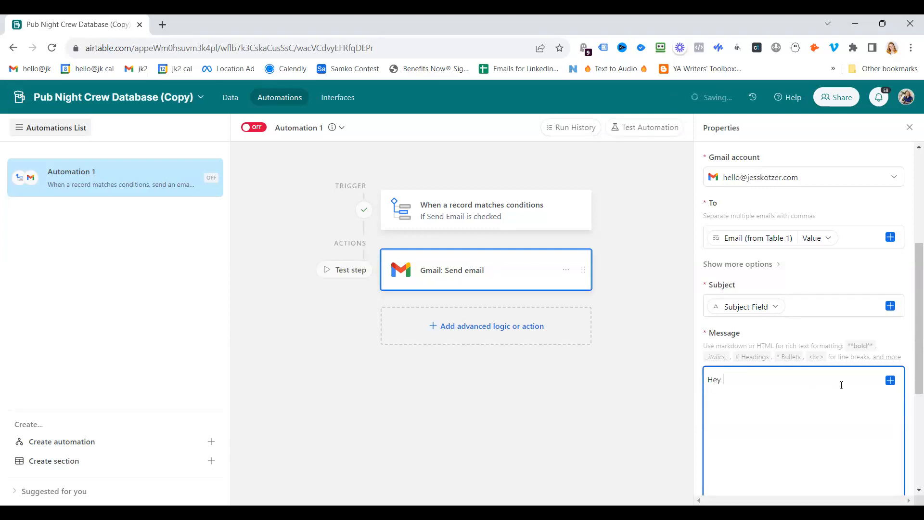
{"action": "left_click", "coordinate": [890, 381]}
{"action": "type", "text": "f"}
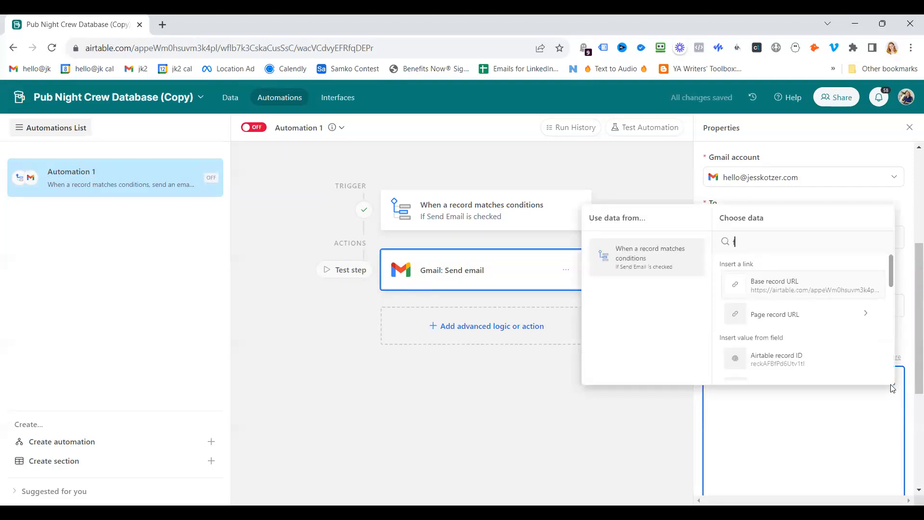
{"action": "type", "text": "ir"}
{"action": "left_click", "coordinate": [807, 287]}
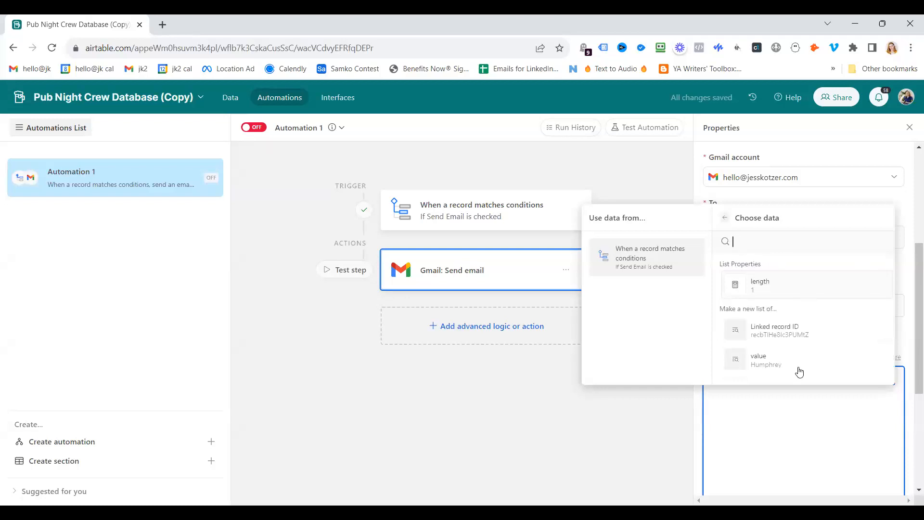
{"action": "left_click", "coordinate": [777, 362]}
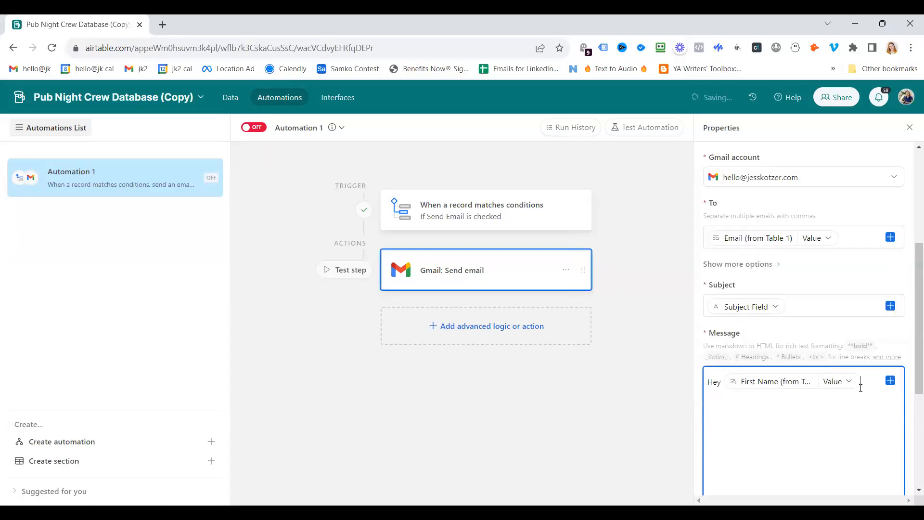
- Insert the trigger record's Email Field and P.S. values on separate lines below the greeting
{"action": "key", "text": "Return"}
{"action": "left_click", "coordinate": [890, 380]}
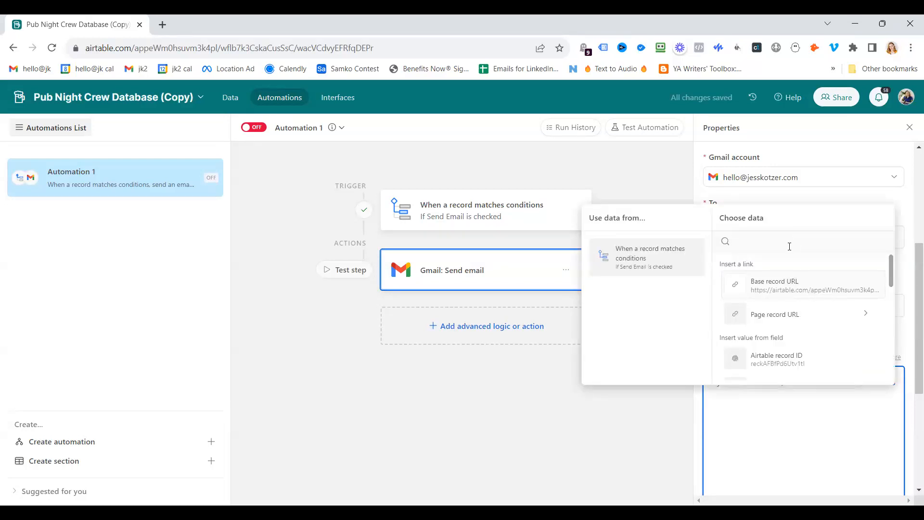
{"action": "type", "text": "em"}
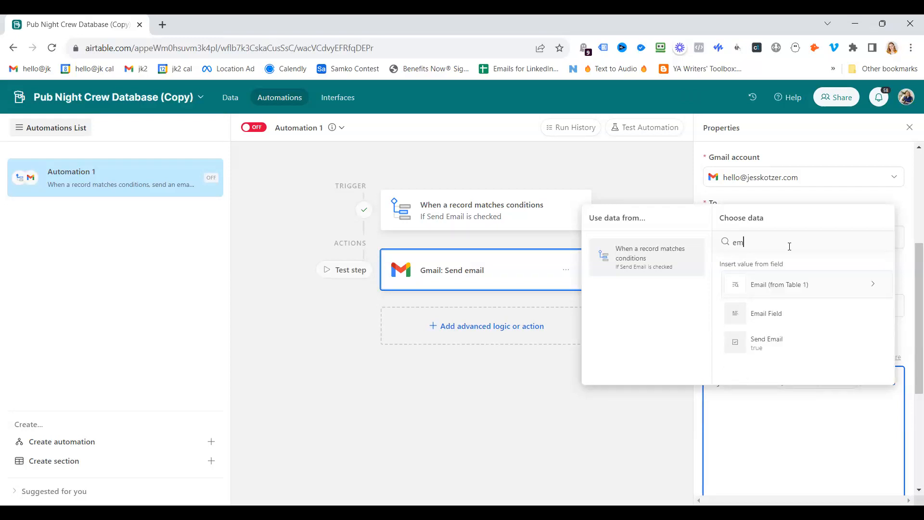
{"action": "left_click", "coordinate": [790, 313]}
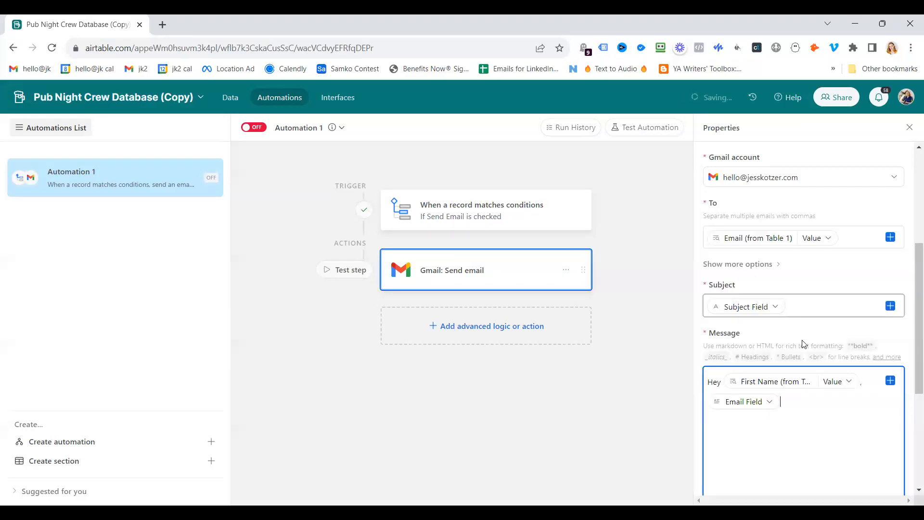
{"action": "left_click", "coordinate": [891, 383]}
{"action": "type", "text": "P"}
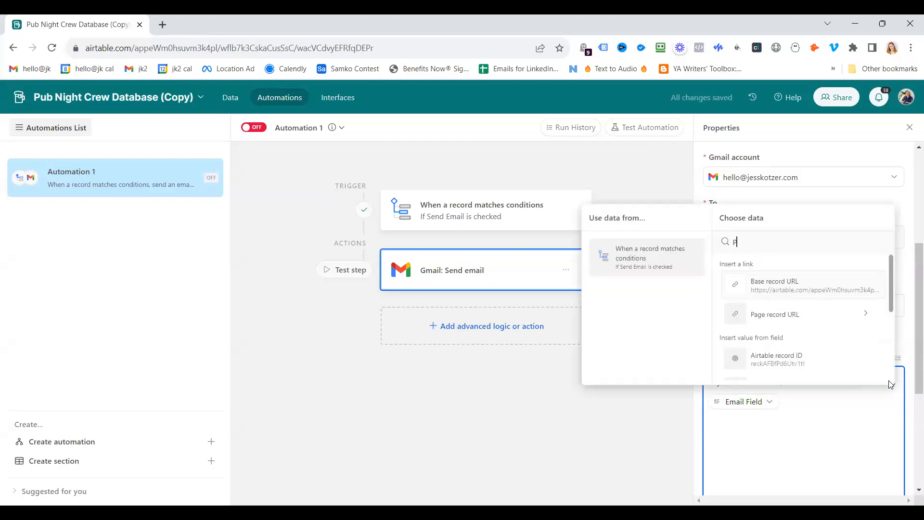
{"action": "type", "text": ".s"}
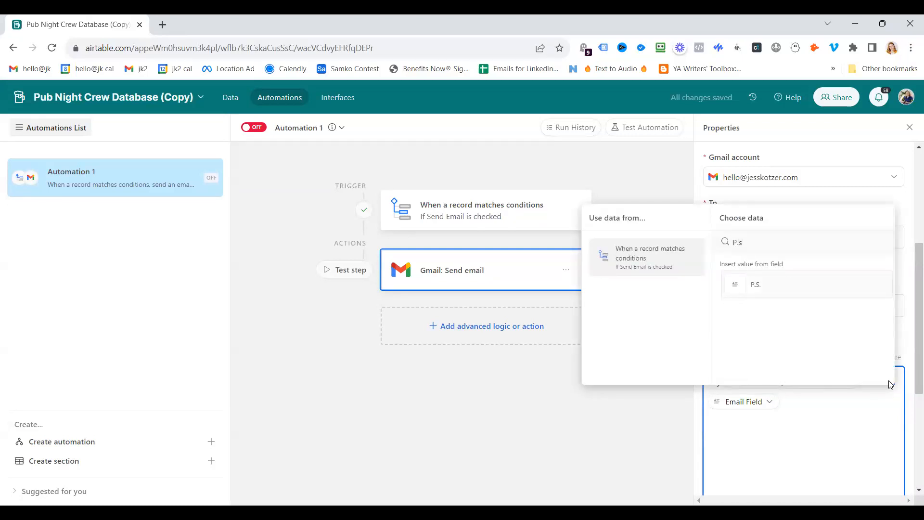
{"action": "left_click", "coordinate": [811, 292]}
- Close the email message with "Best," and the sender's first name on separate lines
{"action": "type", "text": "Best,"}
{"action": "key", "text": "Return"}
{"action": "type", "text": "Jess"}
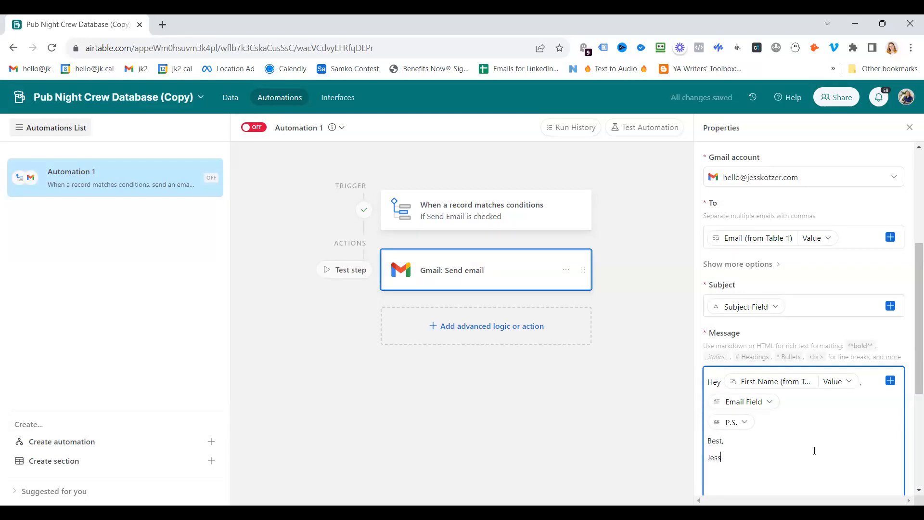
- Test the Gmail action by generating a preview of the email, and dismiss the preview
{"action": "scroll", "coordinate": [841, 289], "scroll_direction": "down", "scroll_amount": 5}
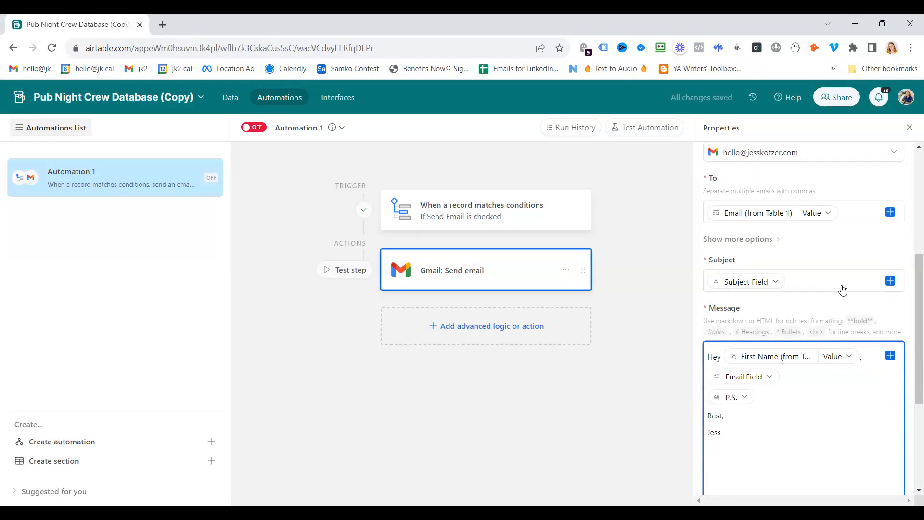
{"action": "left_click", "coordinate": [814, 470]}
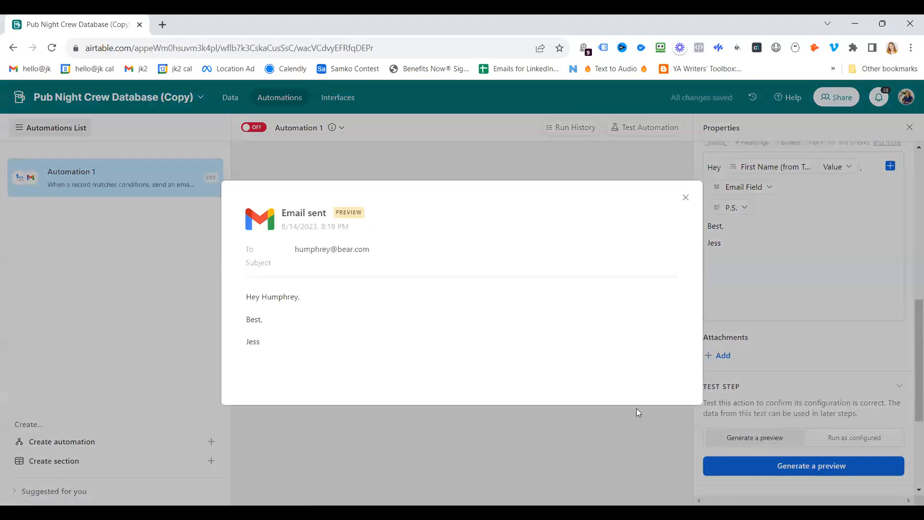
{"action": "left_click", "coordinate": [686, 199]}
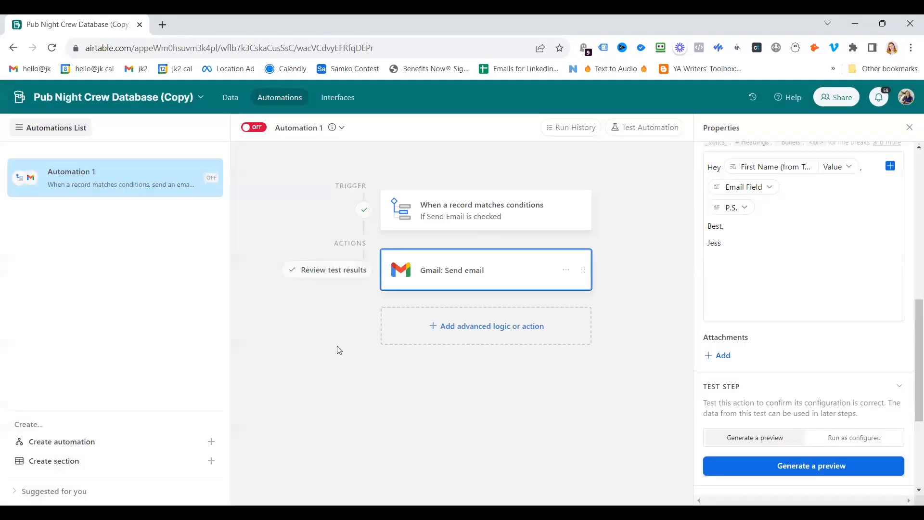
- In the first record of the Interactions table, check Send Email and enter "P.S. What do you think about Airtable?" in the P.S. field
{"action": "left_click", "coordinate": [227, 102]}
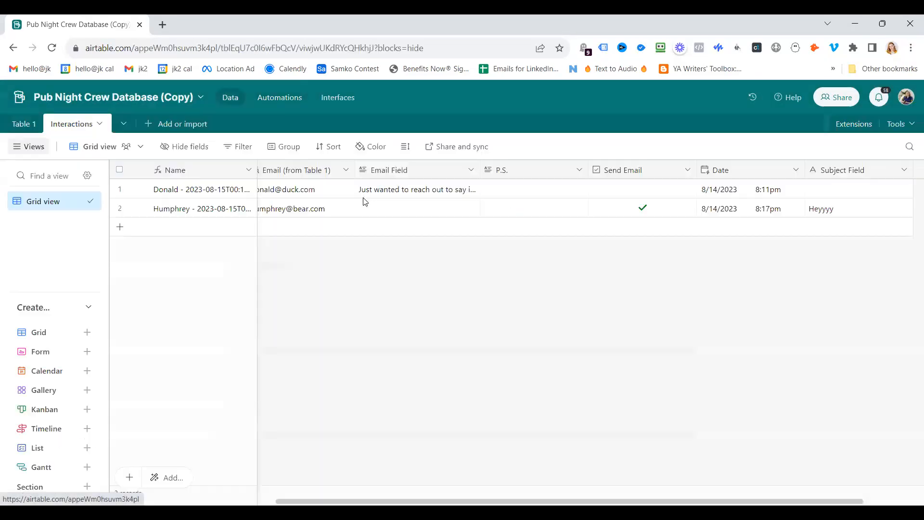
{"action": "left_click", "coordinate": [642, 207]}
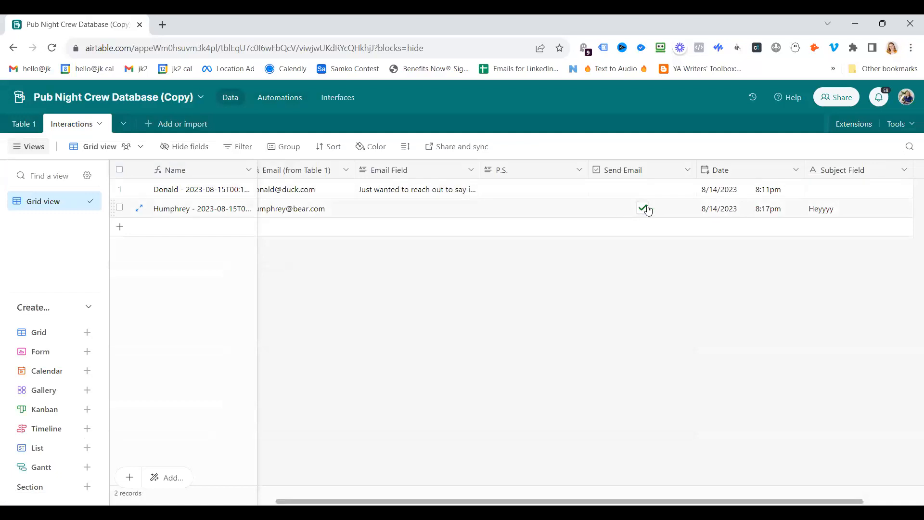
{"action": "left_click", "coordinate": [394, 212]}
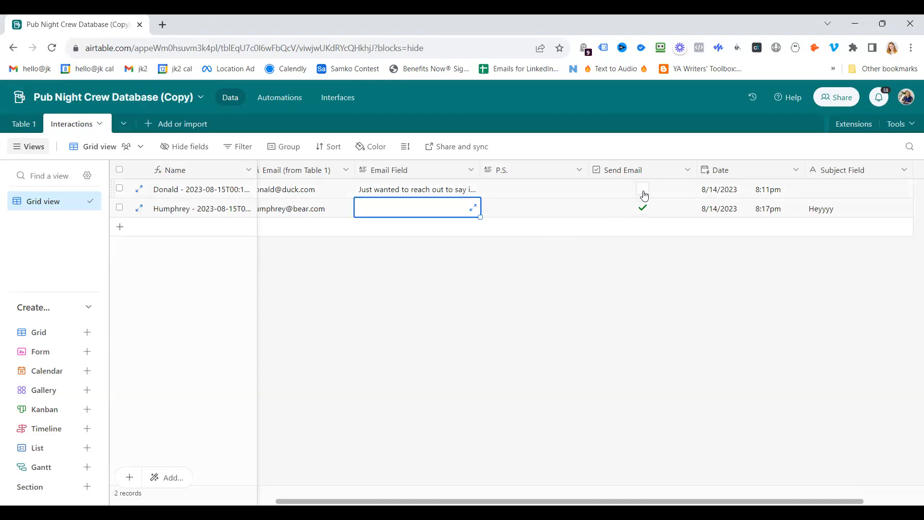
{"action": "left_click", "coordinate": [619, 268]}
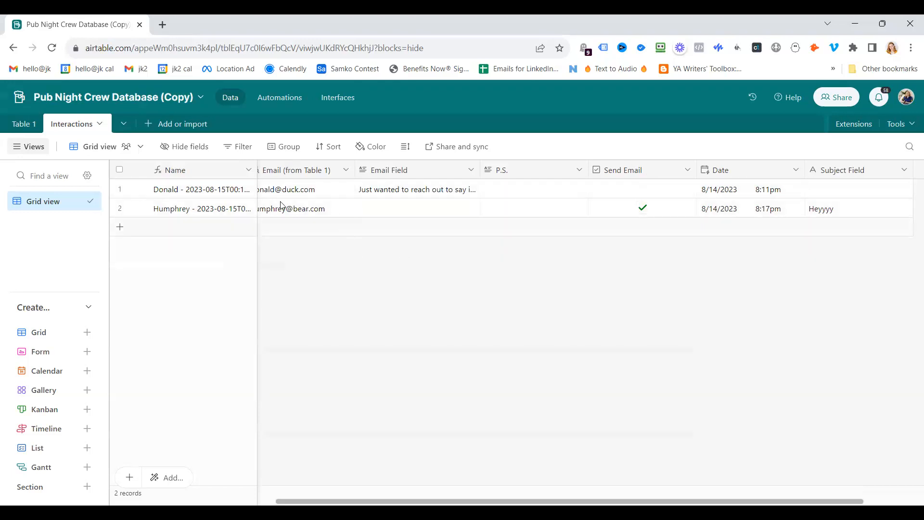
{"action": "left_click", "coordinate": [641, 190]}
{"action": "left_click", "coordinate": [492, 196]}
{"action": "type", "text": "P.S. What do you think about Airtable?"}
{"action": "left_click", "coordinate": [470, 331]}
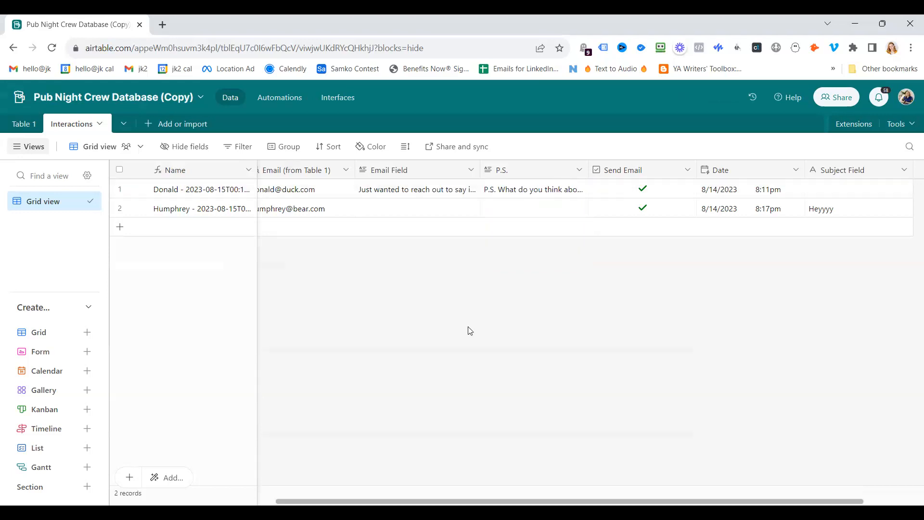
- Enter "Heyyy" in the Subject Field of the first record in the Interactions table
{"action": "left_click", "coordinate": [833, 196]}
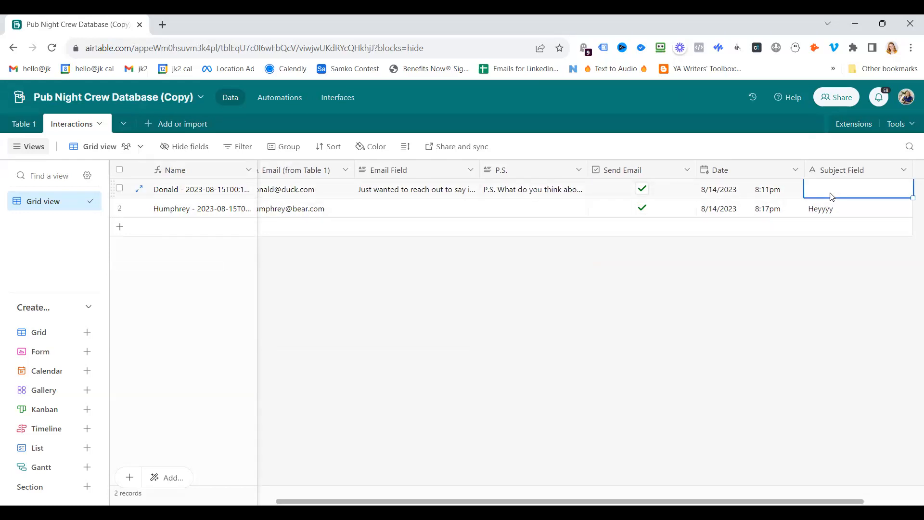
{"action": "type", "text": "Heyyy"}
{"action": "left_click", "coordinate": [818, 339]}
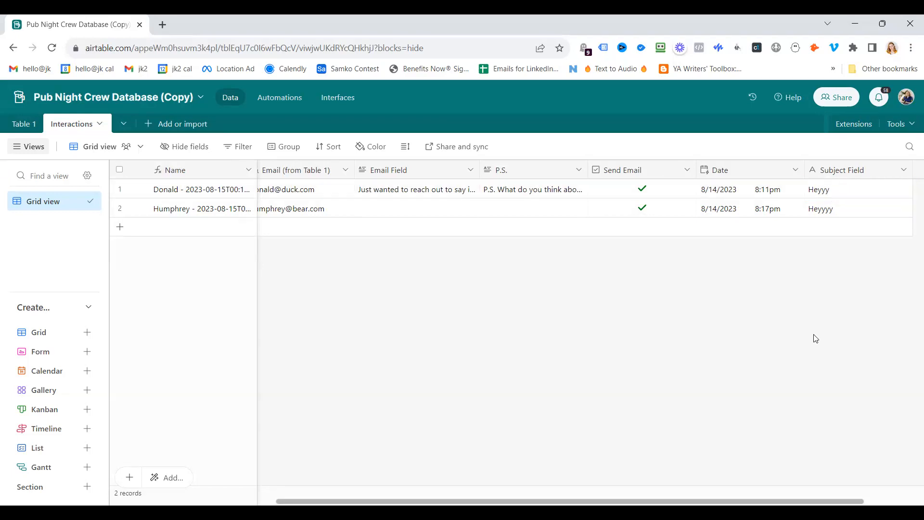
- Retest Automation 1's record-matches-conditions trigger using the Donald Duck interaction record
{"action": "left_click", "coordinate": [275, 95]}
{"action": "scroll", "coordinate": [815, 315], "scroll_direction": "down", "scroll_amount": 8}
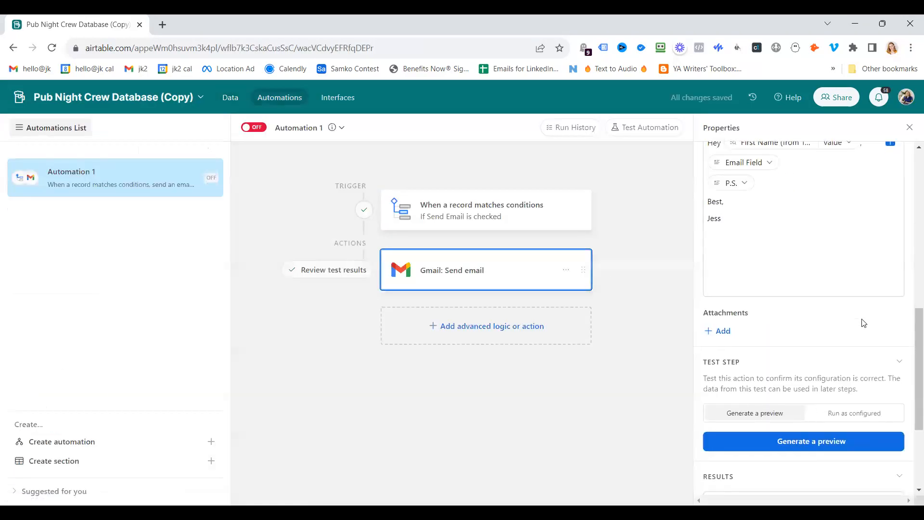
{"action": "scroll", "coordinate": [862, 319], "scroll_direction": "up", "scroll_amount": 5}
{"action": "left_click", "coordinate": [491, 208]}
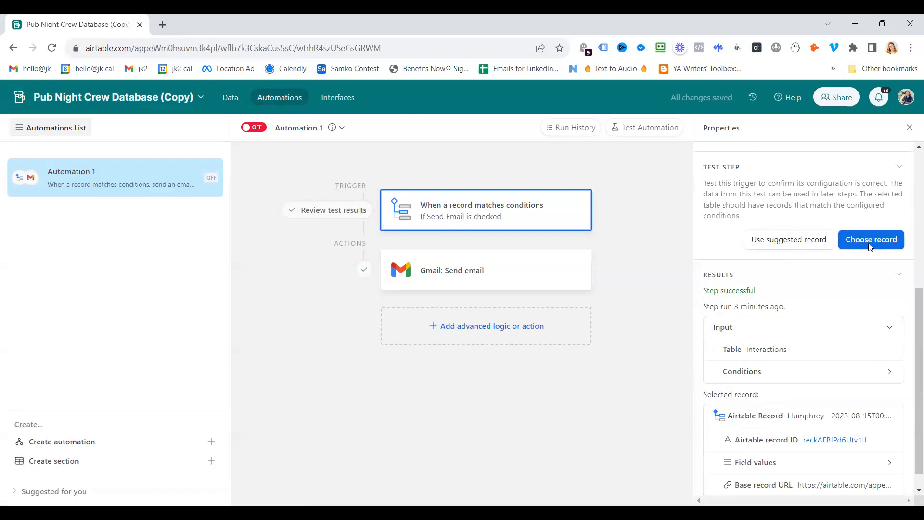
{"action": "left_click", "coordinate": [872, 240]}
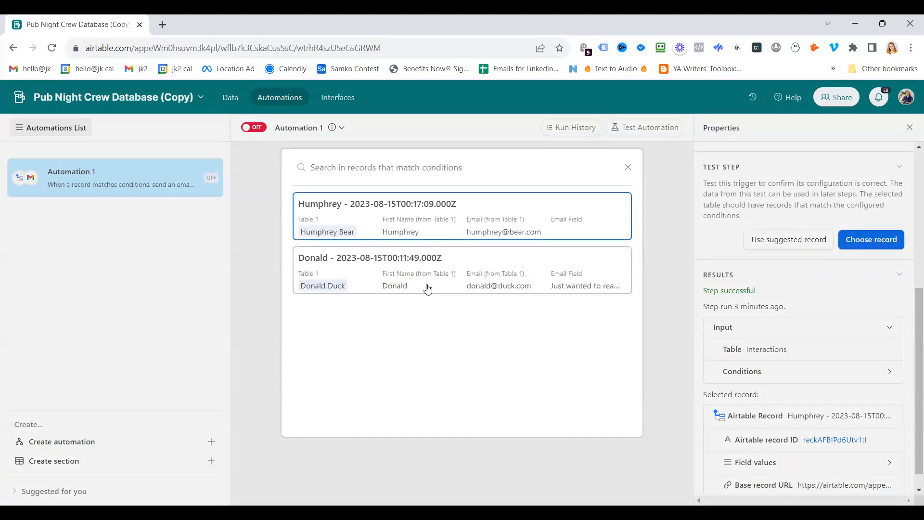
{"action": "left_click", "coordinate": [413, 276]}
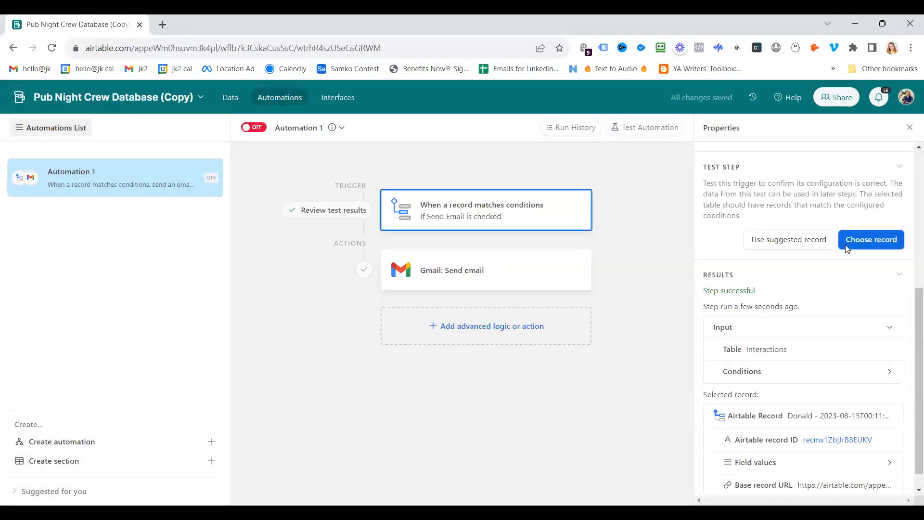
- Generate a preview of the Gmail send-email action, check the message body text, and dismiss the preview
{"action": "left_click", "coordinate": [528, 268]}
{"action": "scroll", "coordinate": [838, 383], "scroll_direction": "down", "scroll_amount": 5}
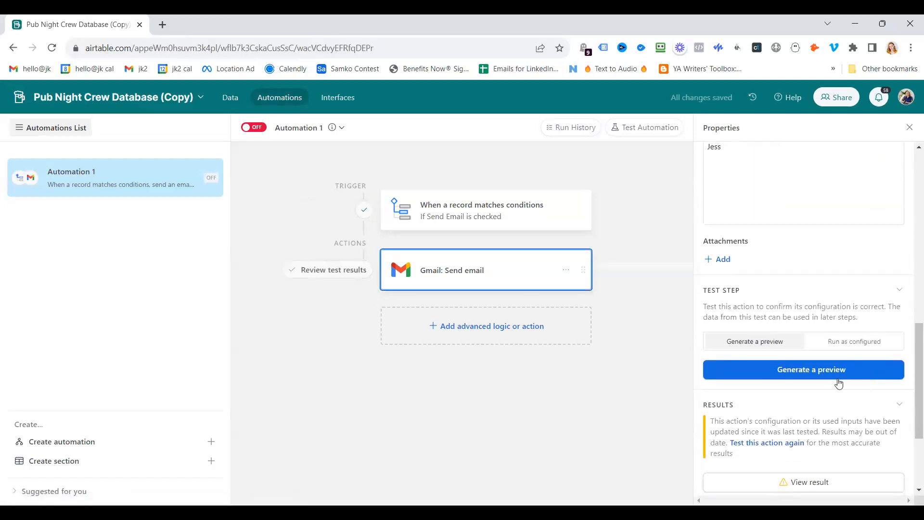
{"action": "left_click", "coordinate": [797, 376]}
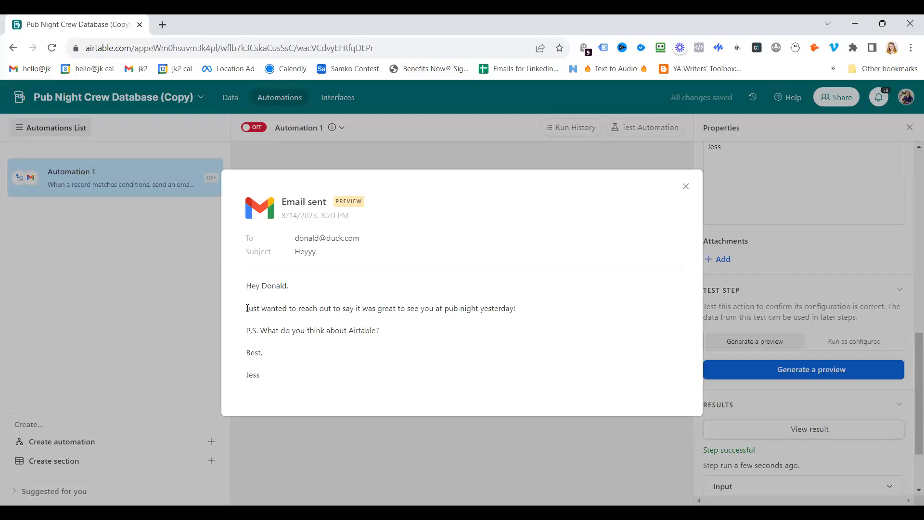
{"action": "left_click_drag", "start_coordinate": [247, 308], "coordinate": [546, 314]}
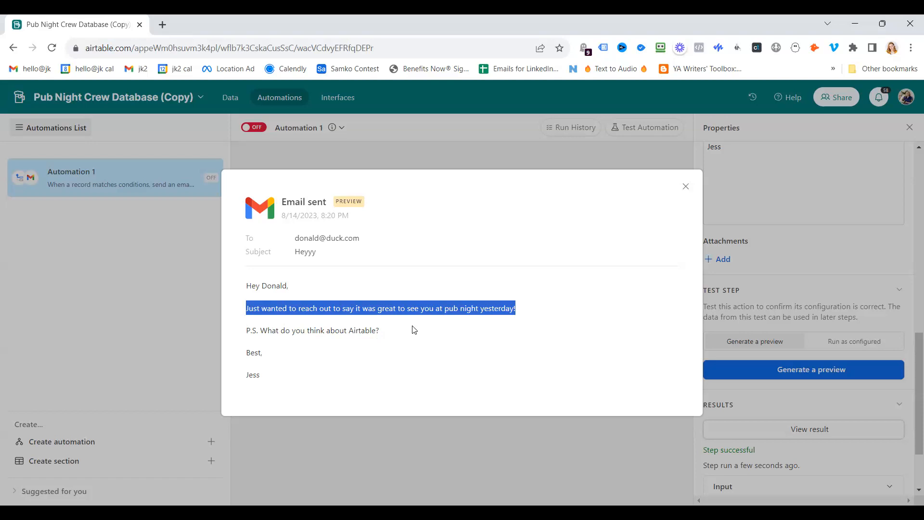
{"action": "left_click", "coordinate": [375, 349]}
{"action": "left_click", "coordinate": [686, 187]}
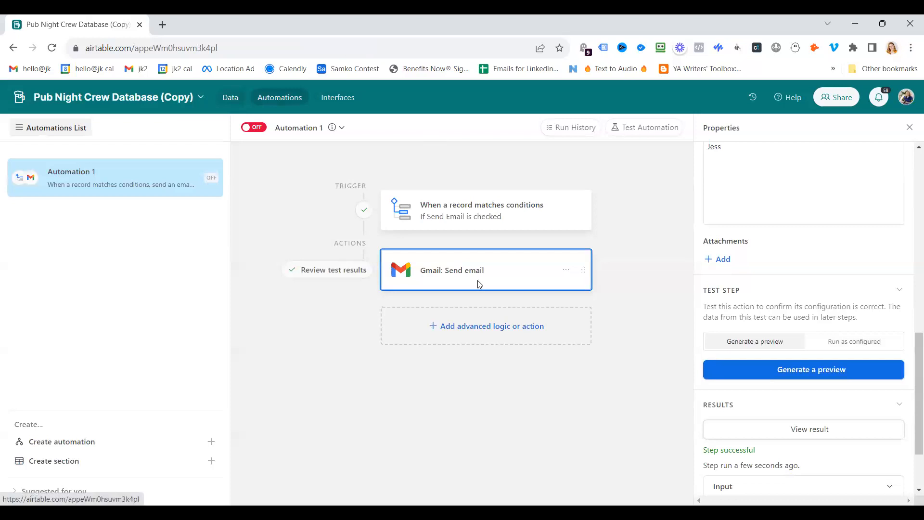
- Review the fields across the Interactions table and the contact details, links and descriptions in Table 1
{"action": "left_click", "coordinate": [227, 99]}
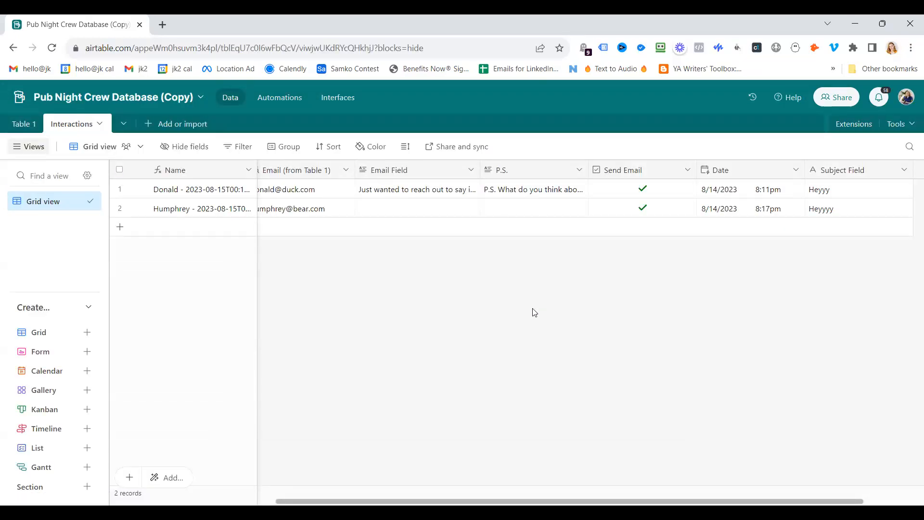
{"action": "scroll", "coordinate": [578, 313], "scroll_direction": "left", "scroll_amount": 4}
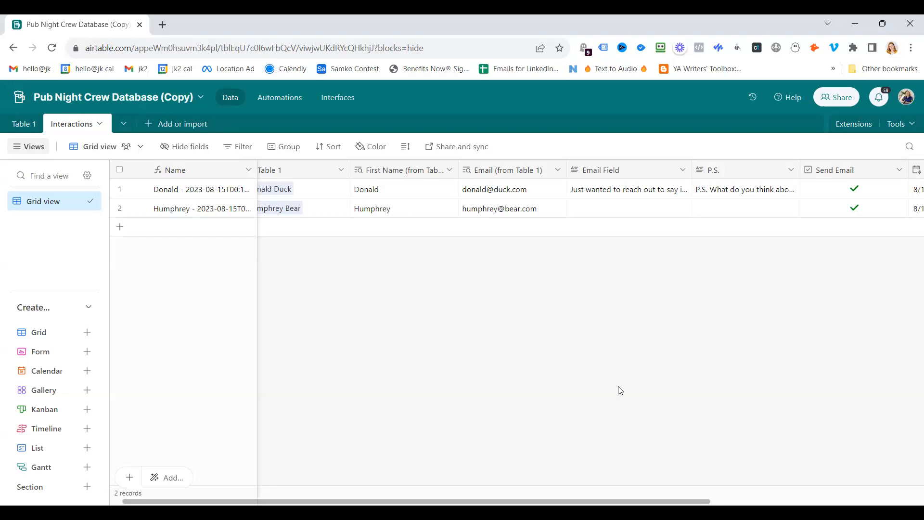
{"action": "scroll", "coordinate": [616, 388], "scroll_direction": "right", "scroll_amount": 4}
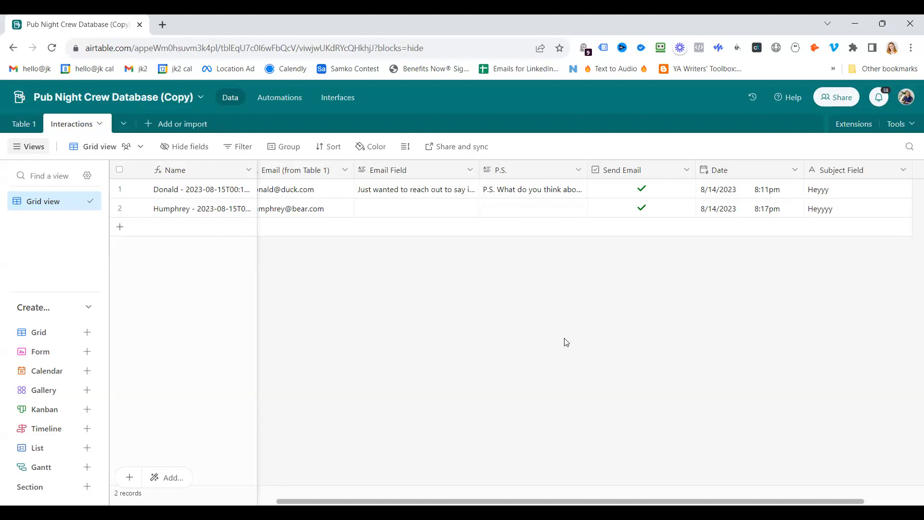
{"action": "scroll", "coordinate": [530, 288], "scroll_direction": "left", "scroll_amount": 5}
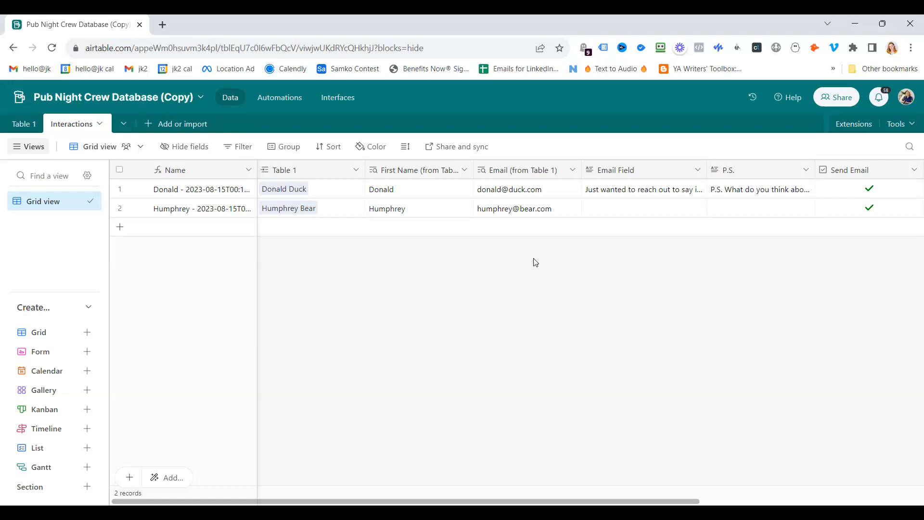
{"action": "scroll", "coordinate": [510, 336], "scroll_direction": "right", "scroll_amount": 5}
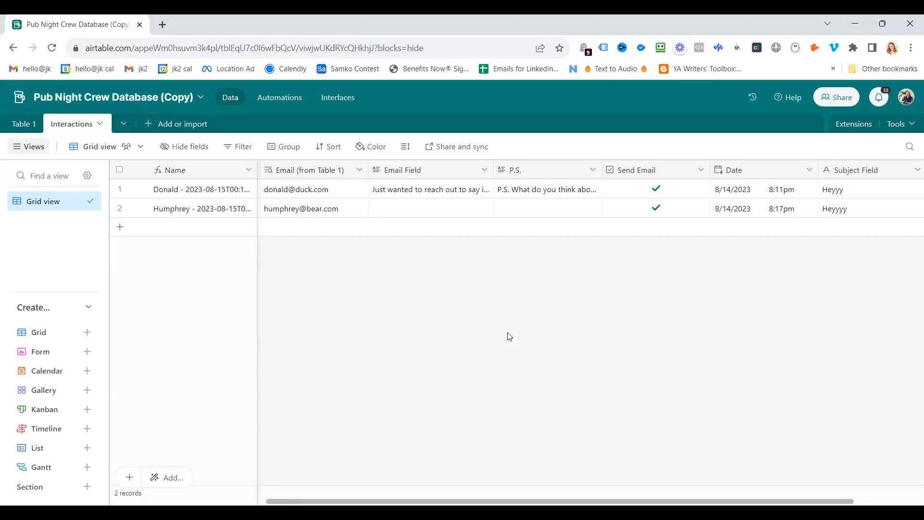
{"action": "scroll", "coordinate": [520, 361], "scroll_direction": "left", "scroll_amount": 5}
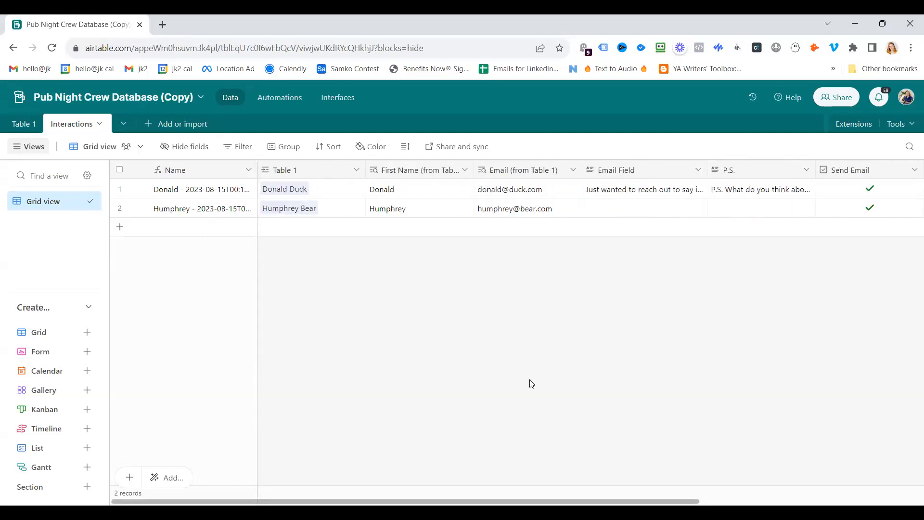
{"action": "left_click", "coordinate": [23, 125]}
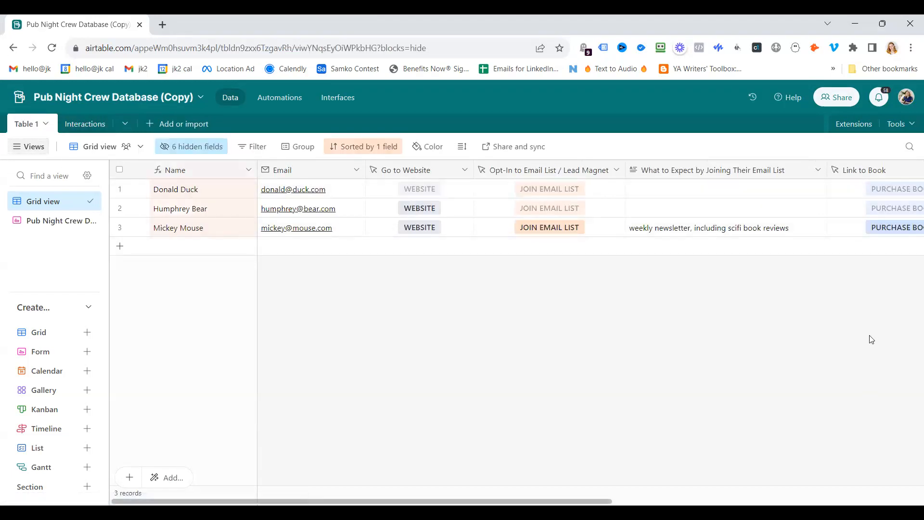
{"action": "scroll", "coordinate": [846, 343], "scroll_direction": "right", "scroll_amount": 5}
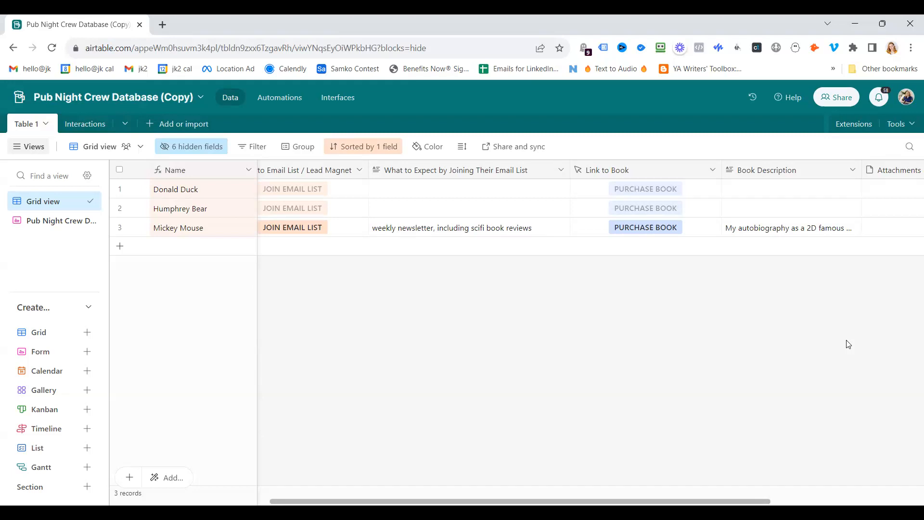
{"action": "scroll", "coordinate": [849, 344], "scroll_direction": "left", "scroll_amount": 5}
- Try to connect a new Gmail account in Automation 1's send-email action
{"action": "left_click", "coordinate": [276, 98]}
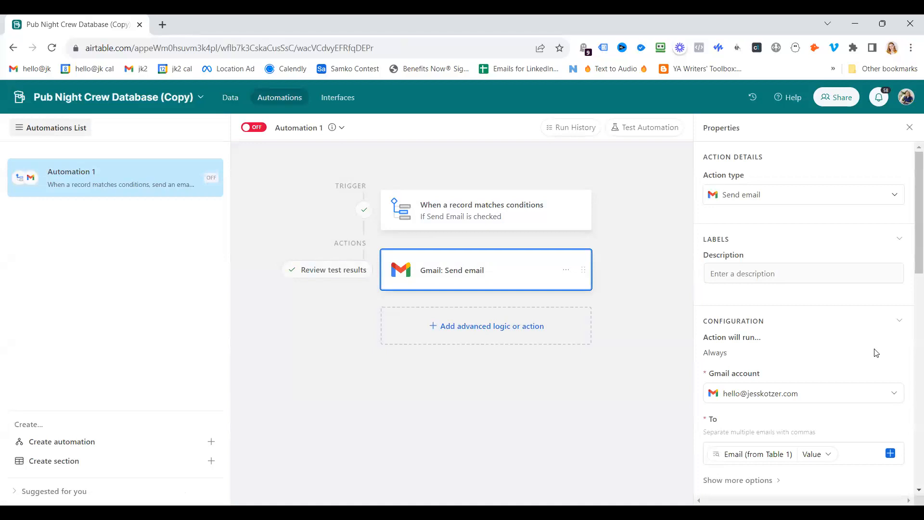
{"action": "scroll", "coordinate": [872, 353], "scroll_direction": "down", "scroll_amount": 4}
{"action": "left_click", "coordinate": [850, 219]}
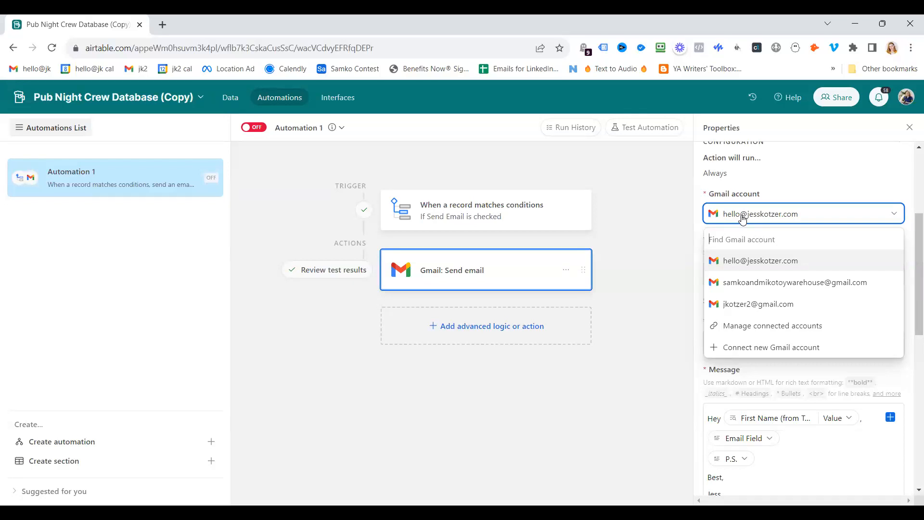
{"action": "left_click", "coordinate": [743, 348]}
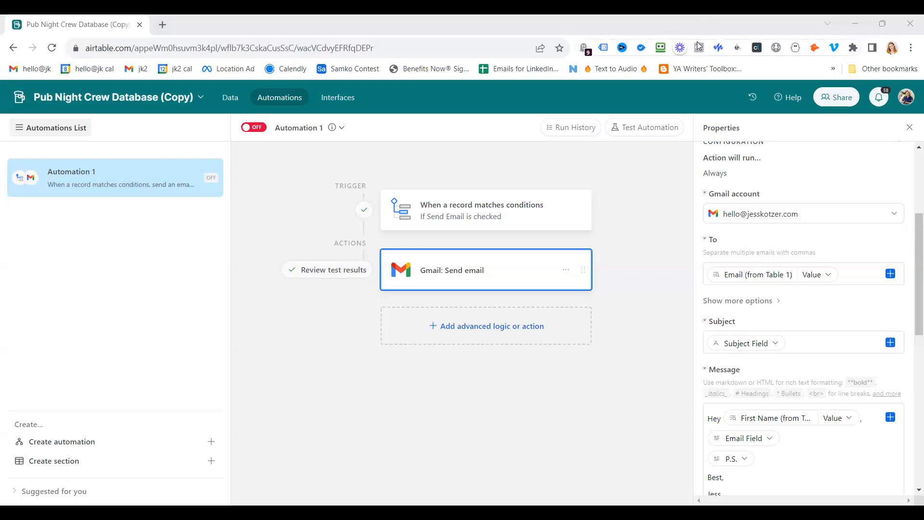
{"action": "left_click", "coordinate": [753, 219]}
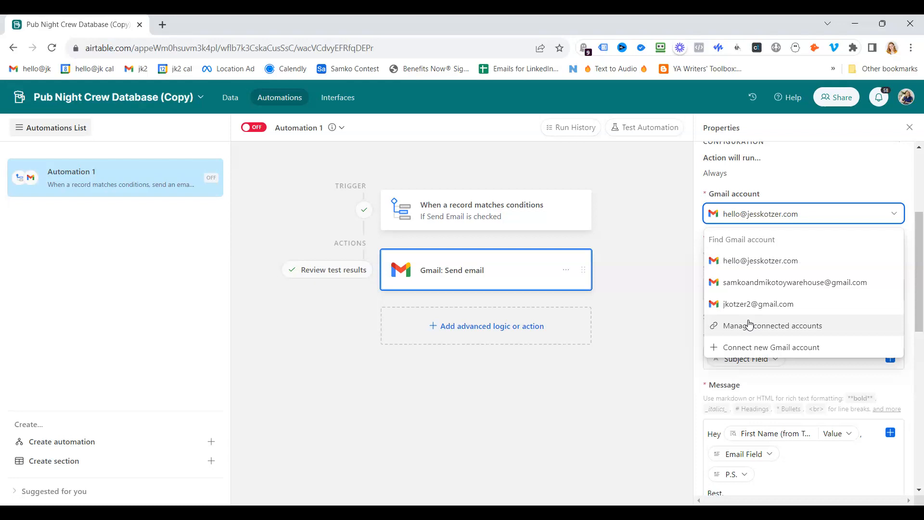
{"action": "left_click", "coordinate": [689, 213]}
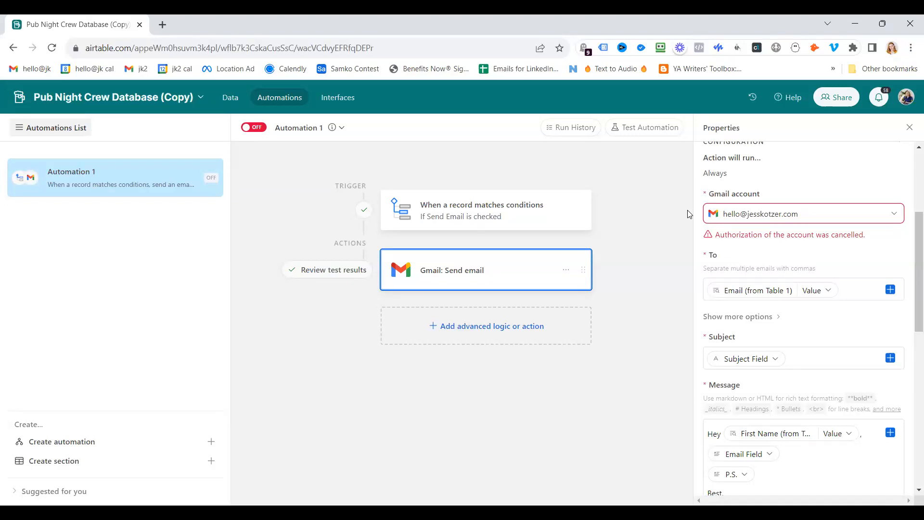
{"action": "left_click", "coordinate": [826, 214]}
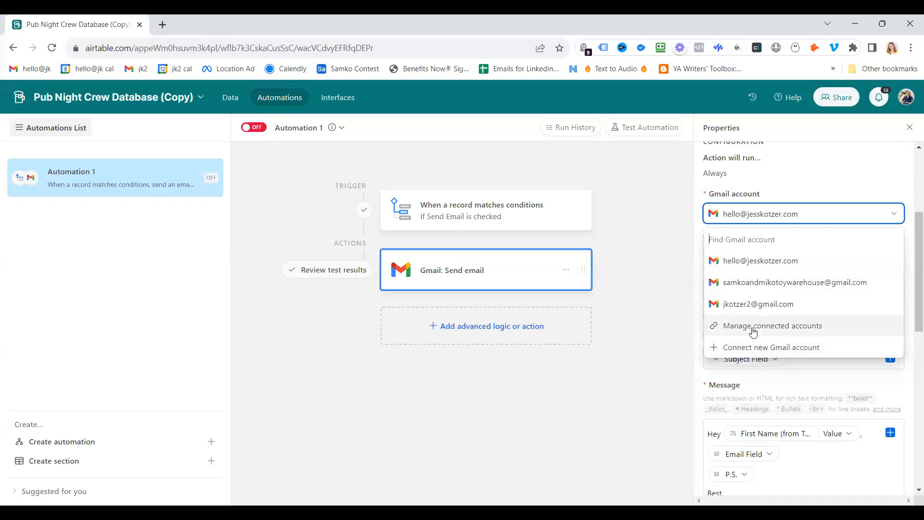
{"action": "left_click", "coordinate": [723, 355]}
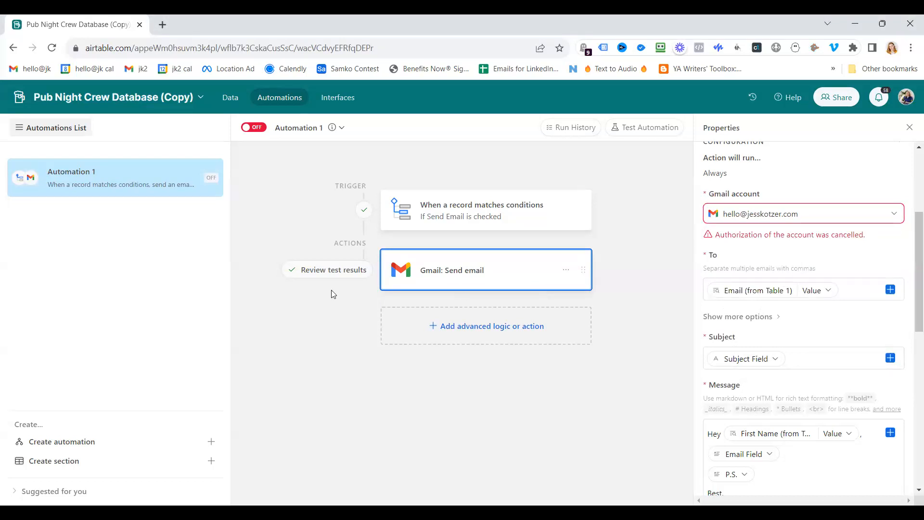
- Create a second automation with the "When a record matches conditions" trigger
{"action": "left_click", "coordinate": [95, 440]}
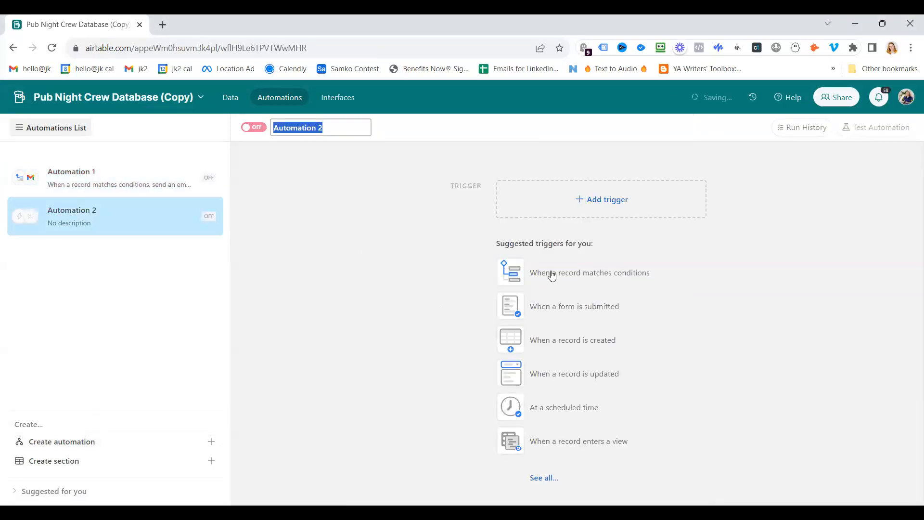
{"action": "left_click", "coordinate": [530, 272]}
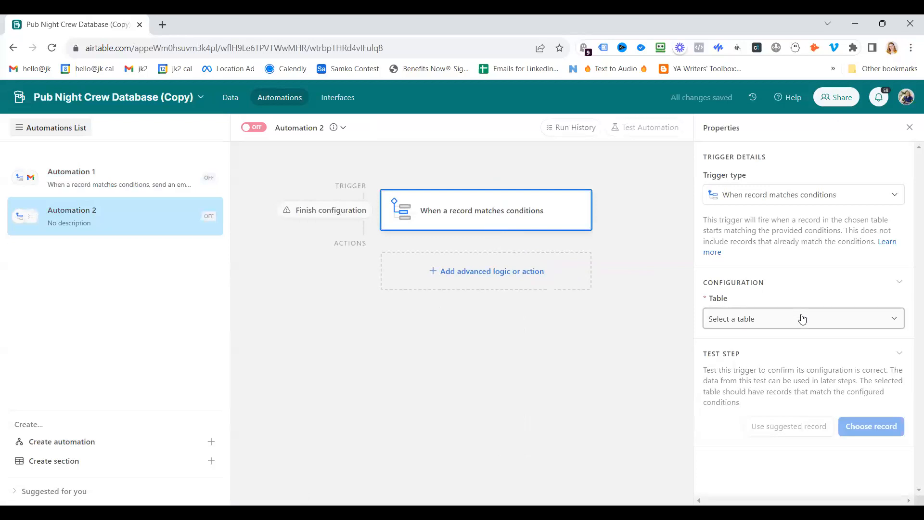
{"action": "left_click", "coordinate": [498, 217]}
- Examine the actions and integrations that can be added to Automation 2, including Gmail, Google Docs, Outlook Calendar and Twilio
{"action": "left_click", "coordinate": [488, 265]}
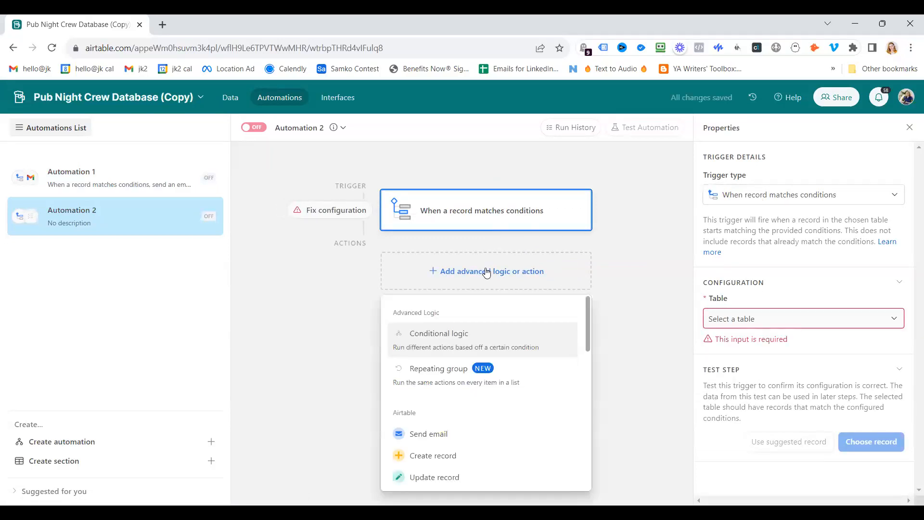
{"action": "scroll", "coordinate": [477, 394], "scroll_direction": "down", "scroll_amount": 2}
{"action": "scroll", "coordinate": [483, 408], "scroll_direction": "down", "scroll_amount": 6}
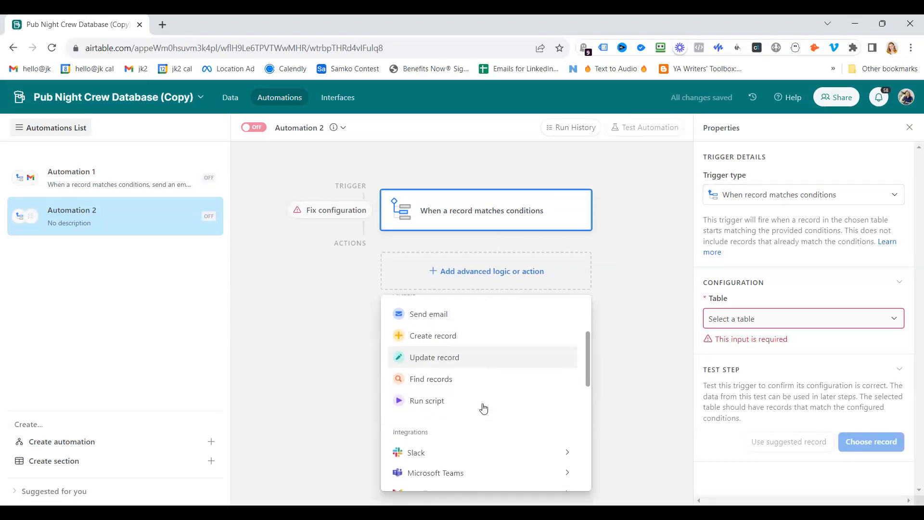
{"action": "mouse_move", "coordinate": [434, 342]}
{"action": "scroll", "coordinate": [448, 345], "scroll_direction": "down", "scroll_amount": 3}
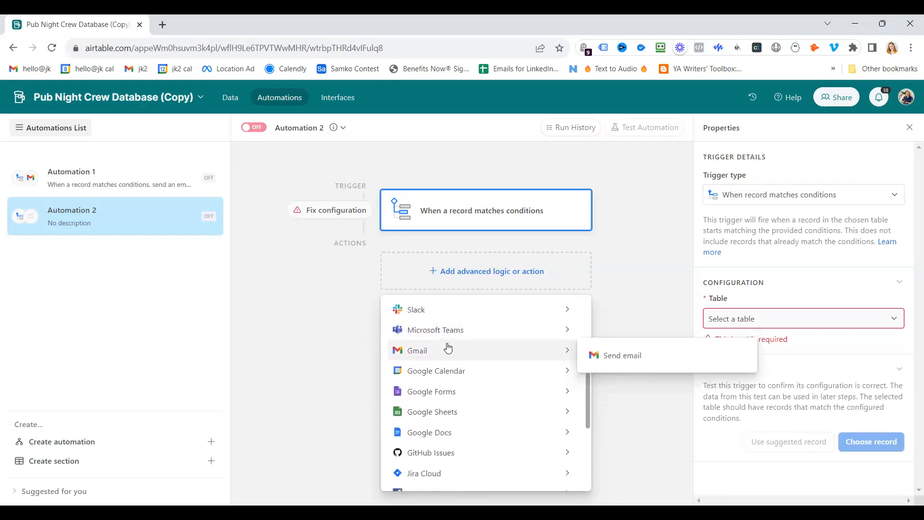
{"action": "scroll", "coordinate": [460, 341], "scroll_direction": "down", "scroll_amount": 3}
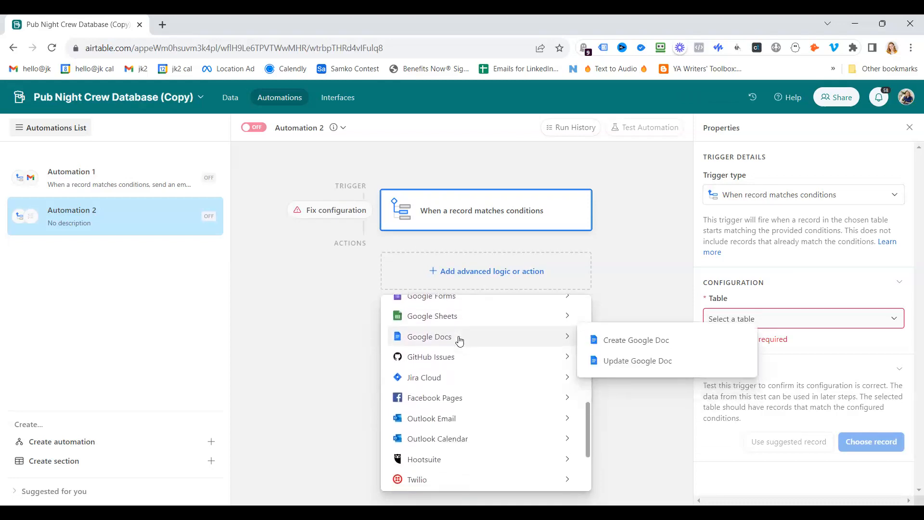
{"action": "mouse_move", "coordinate": [460, 384]}
{"action": "scroll", "coordinate": [459, 384], "scroll_direction": "down", "scroll_amount": 3}
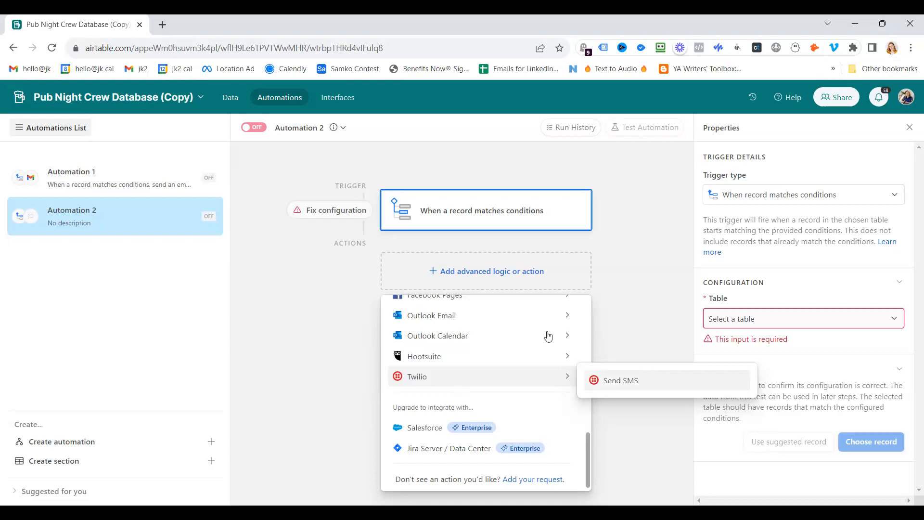
{"action": "mouse_move", "coordinate": [530, 339]}
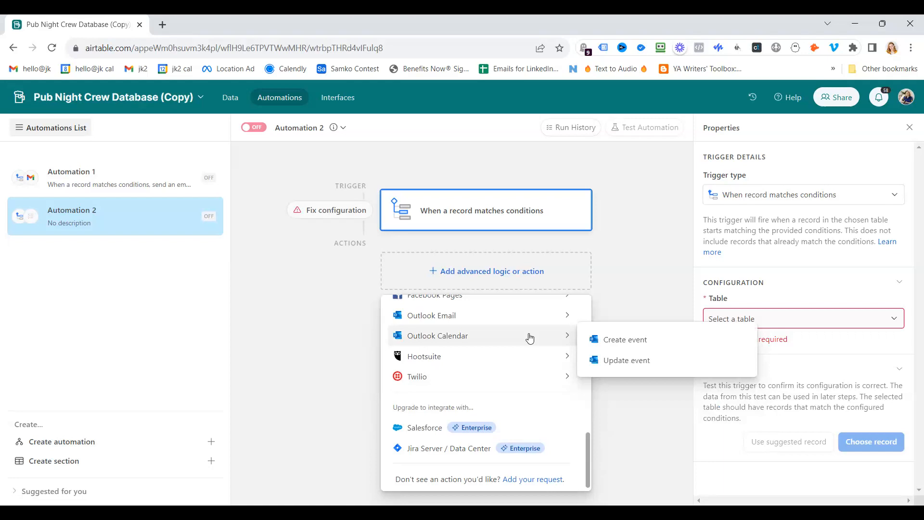
{"action": "mouse_move", "coordinate": [527, 321]}
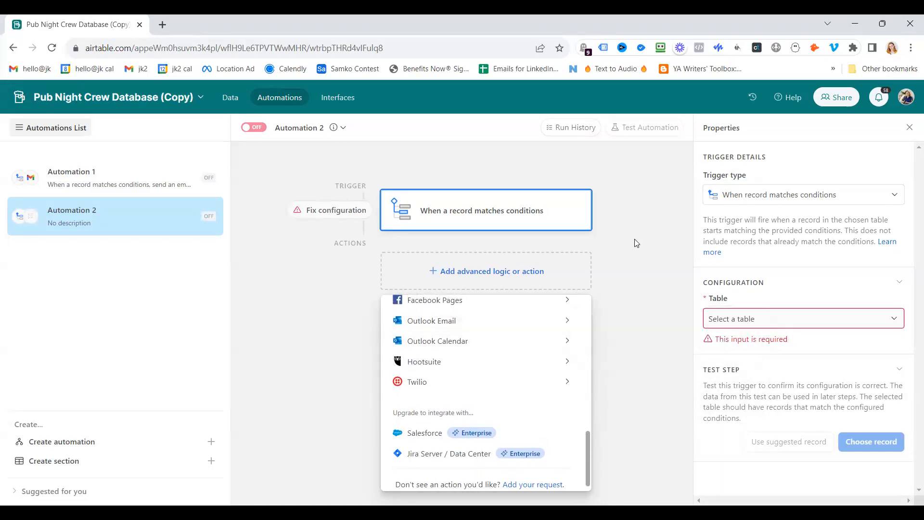
{"action": "scroll", "coordinate": [482, 344], "scroll_direction": "up", "scroll_amount": 3}
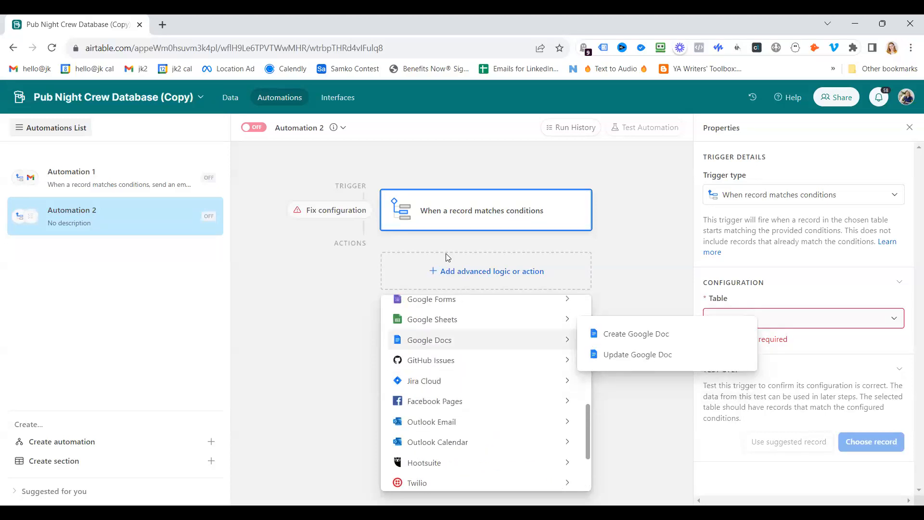
- Review the trigger types available for Automation 2, including the trigger for a submitted form
{"action": "scroll", "coordinate": [473, 347], "scroll_direction": "up", "scroll_amount": 5}
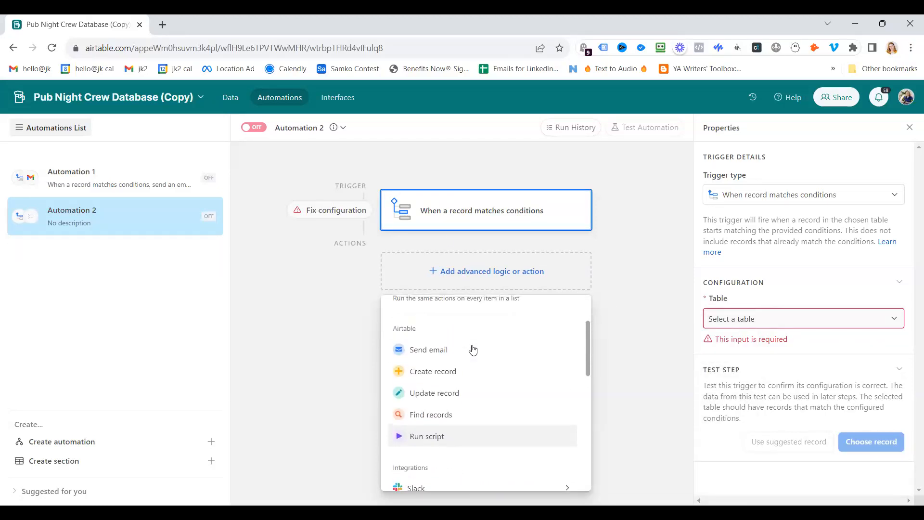
{"action": "left_click", "coordinate": [472, 204]}
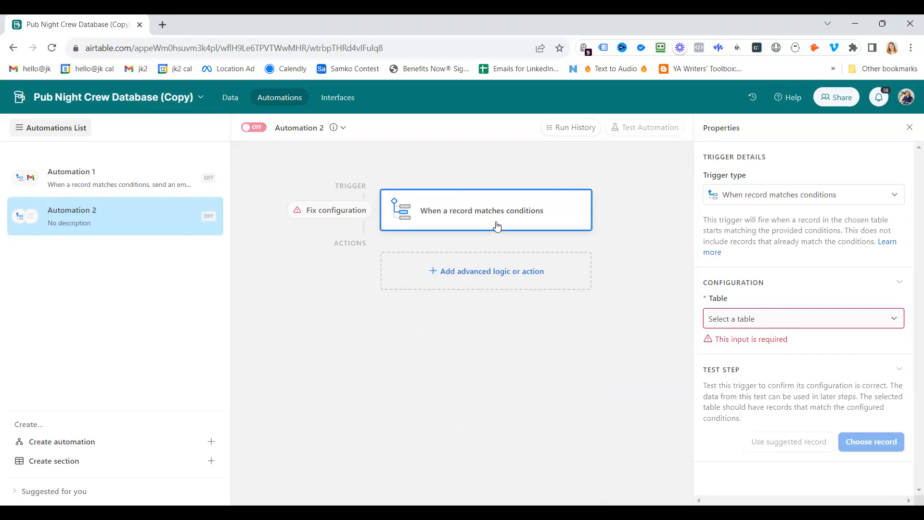
{"action": "left_click", "coordinate": [749, 197]}
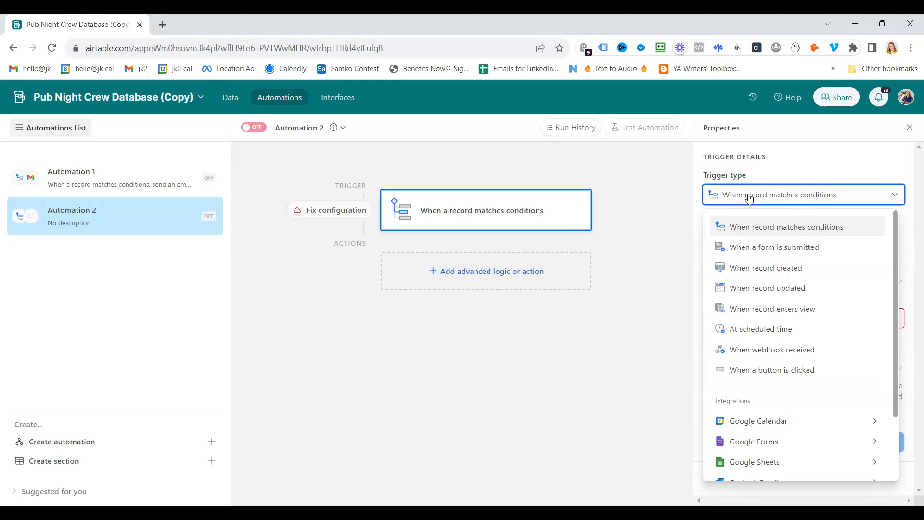
{"action": "scroll", "coordinate": [811, 239], "scroll_direction": "down", "scroll_amount": 1}
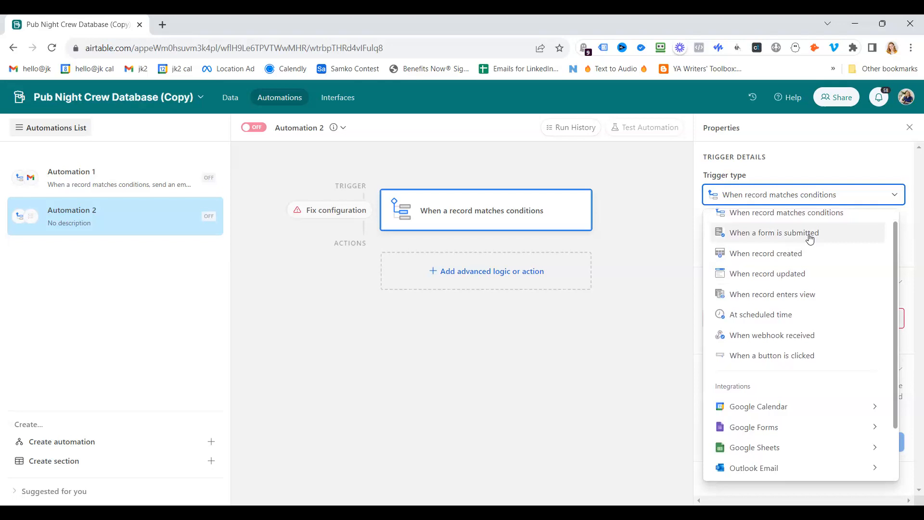
{"action": "left_click", "coordinate": [268, 161]}
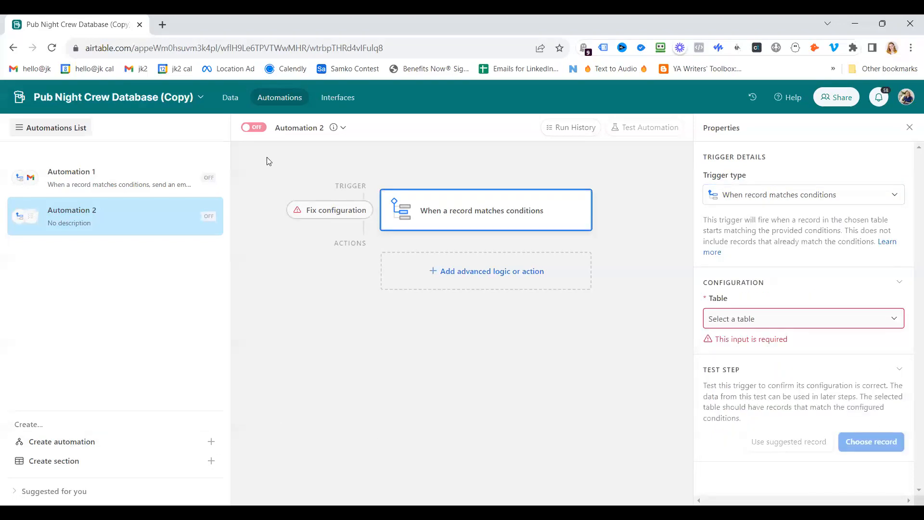
- Review the questions in Table 1's Pub Night Crew Database form, from the name fields to the Airtable account acknowledgement, and return to the grid view
{"action": "left_click", "coordinate": [232, 99]}
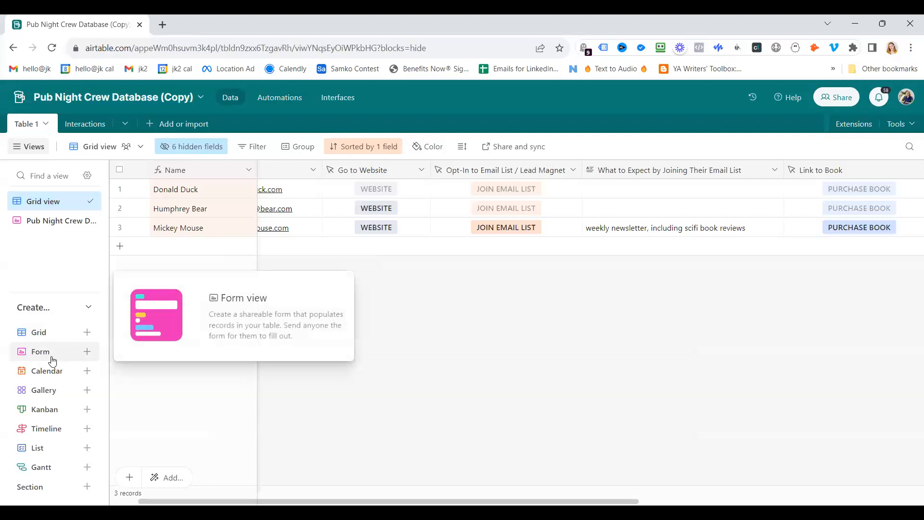
{"action": "left_click", "coordinate": [47, 223]}
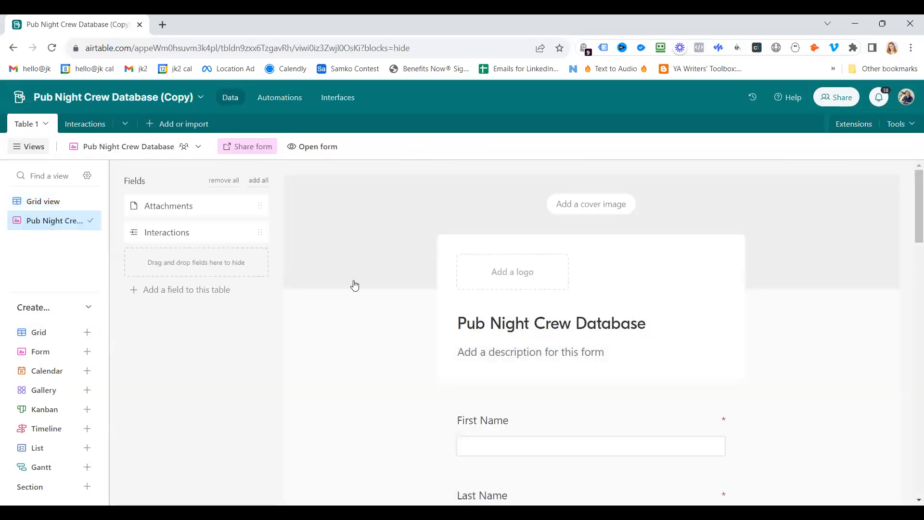
{"action": "scroll", "coordinate": [378, 289], "scroll_direction": "down", "scroll_amount": 5}
{"action": "scroll", "coordinate": [592, 295], "scroll_direction": "down", "scroll_amount": 8}
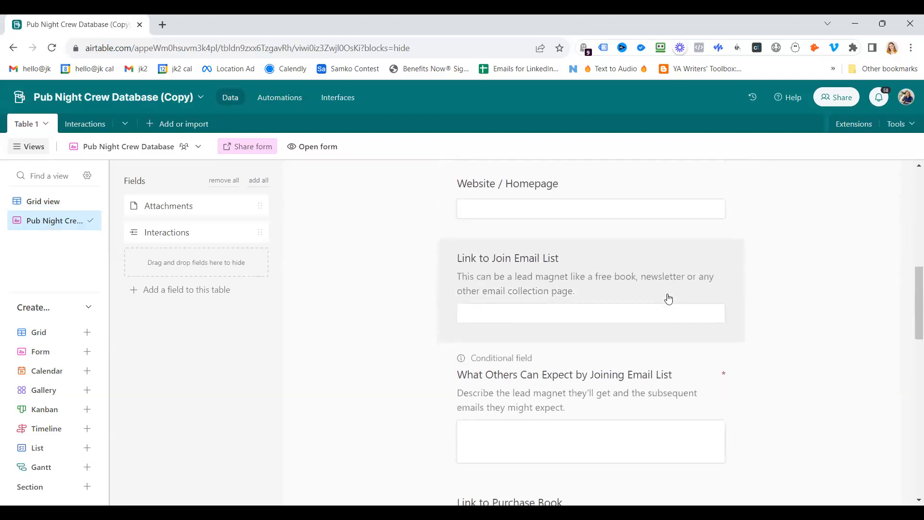
{"action": "scroll", "coordinate": [654, 290], "scroll_direction": "down", "scroll_amount": 5}
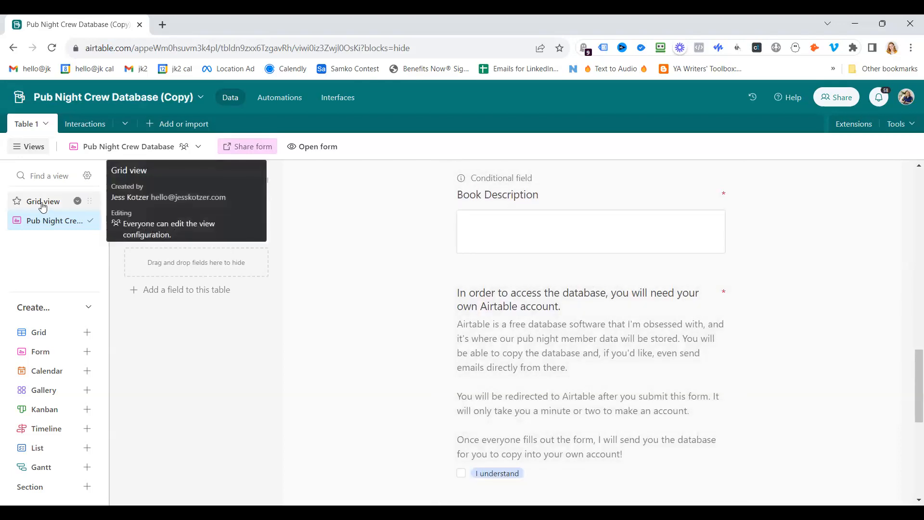
{"action": "left_click", "coordinate": [43, 201]}
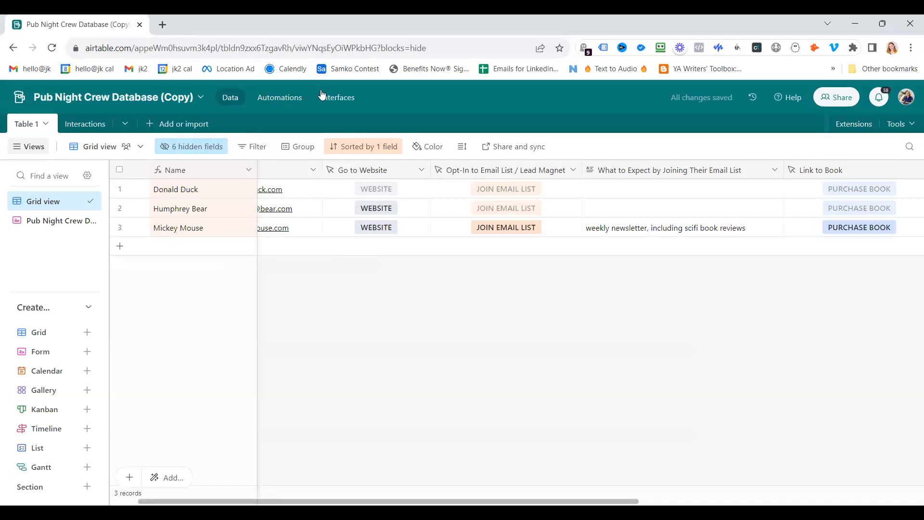
- Examine Automation 2's full list of trigger types, covering scheduled time, webhook, button and the Google and Outlook integrations
{"action": "left_click", "coordinate": [271, 98]}
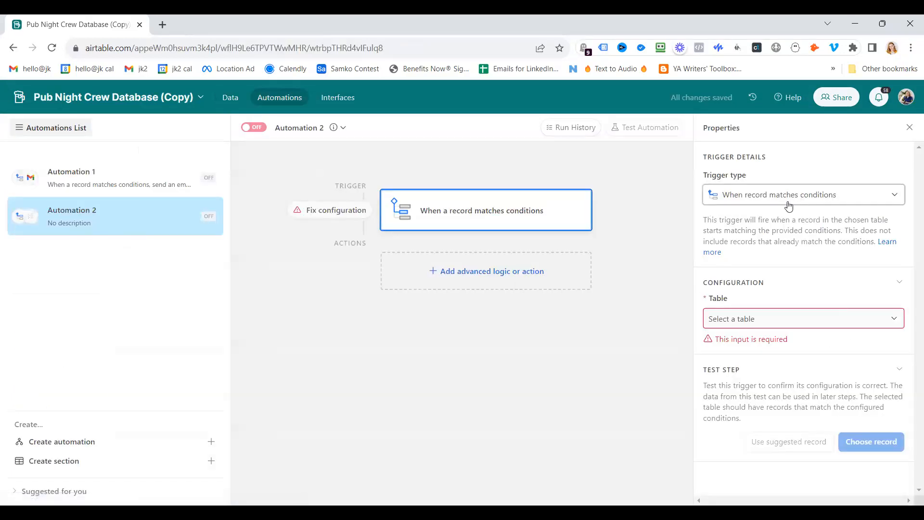
{"action": "left_click", "coordinate": [843, 202]}
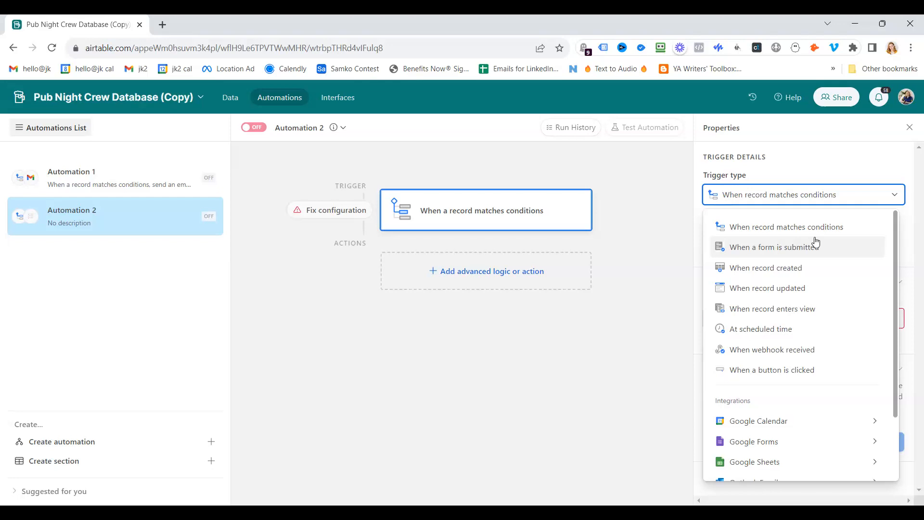
{"action": "scroll", "coordinate": [807, 343], "scroll_direction": "down", "scroll_amount": 1}
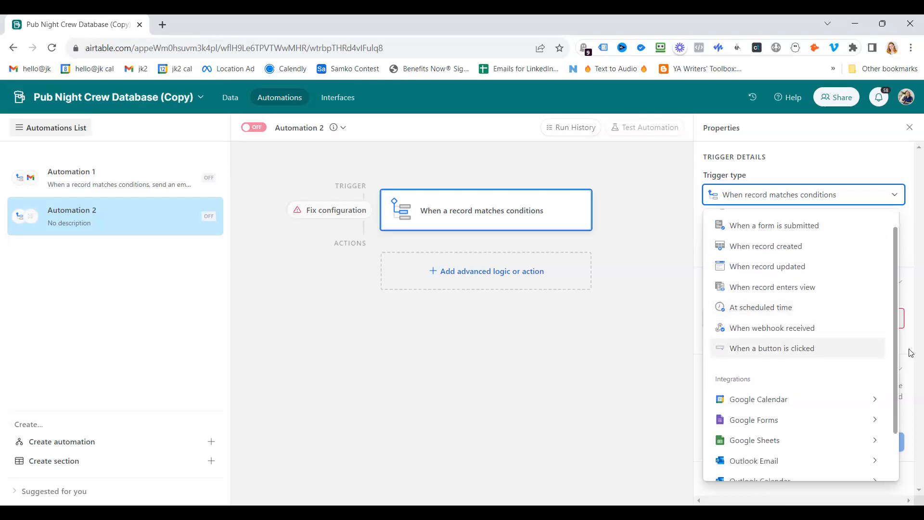
{"action": "scroll", "coordinate": [818, 291], "scroll_direction": "down", "scroll_amount": 2}
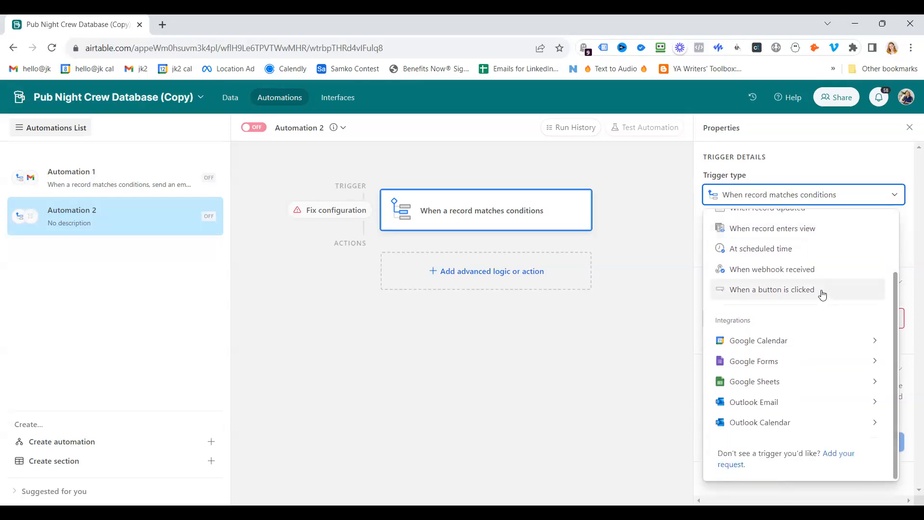
{"action": "scroll", "coordinate": [823, 295], "scroll_direction": "up", "scroll_amount": 3}
{"action": "left_click", "coordinate": [554, 357]}
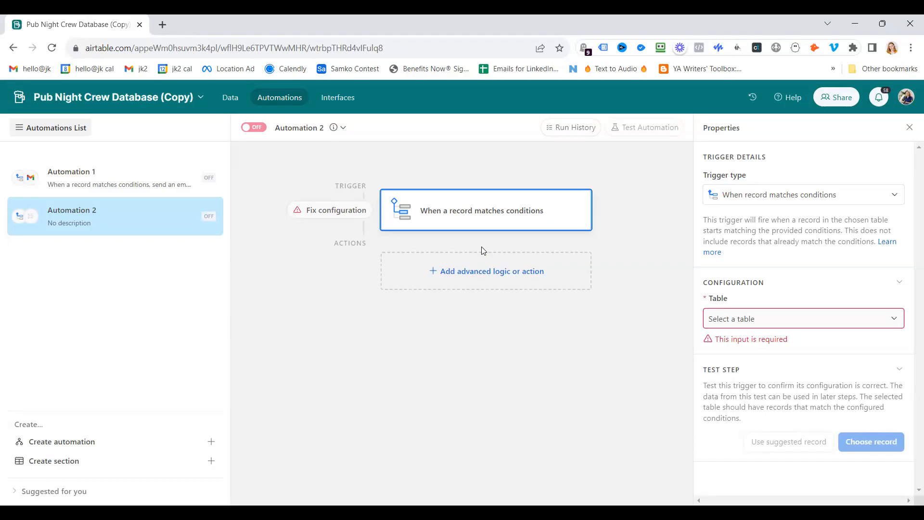
- Examine the built-in Airtable actions that can be added to Automation 2, such as Update record, Find records and Run script
{"action": "left_click", "coordinate": [461, 283]}
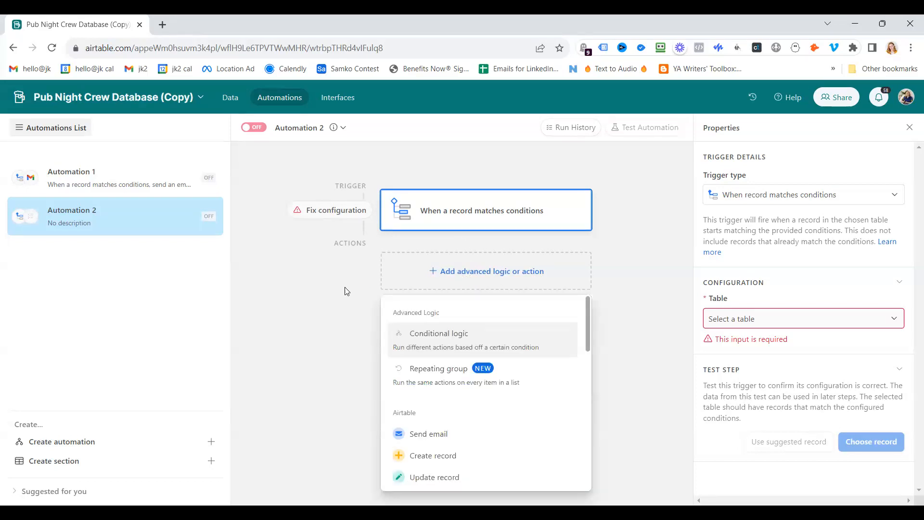
{"action": "scroll", "coordinate": [524, 407], "scroll_direction": "down", "scroll_amount": 3}
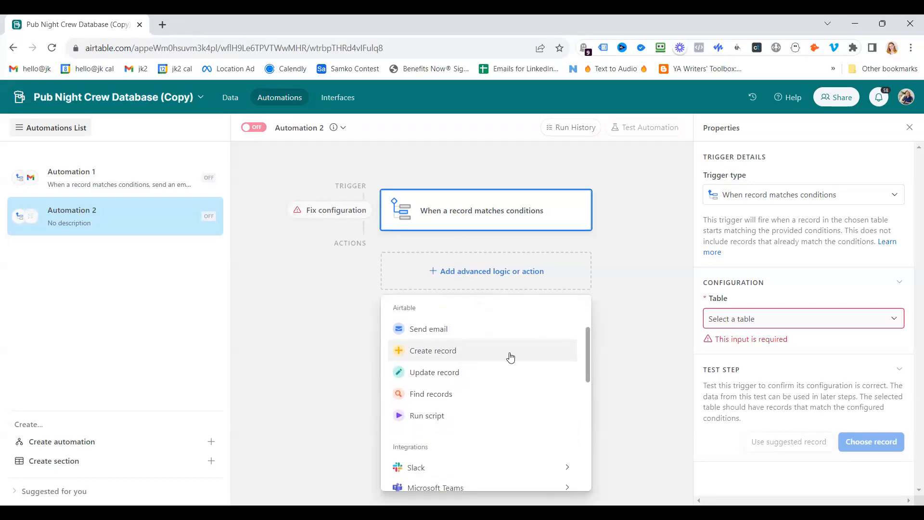
{"action": "scroll", "coordinate": [488, 384], "scroll_direction": "down", "scroll_amount": 1}
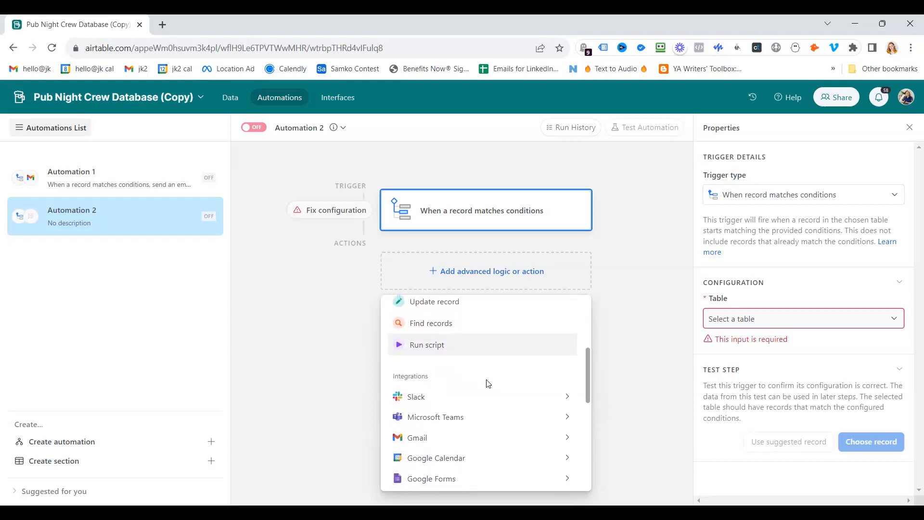
{"action": "scroll", "coordinate": [487, 380], "scroll_direction": "up", "scroll_amount": 1}
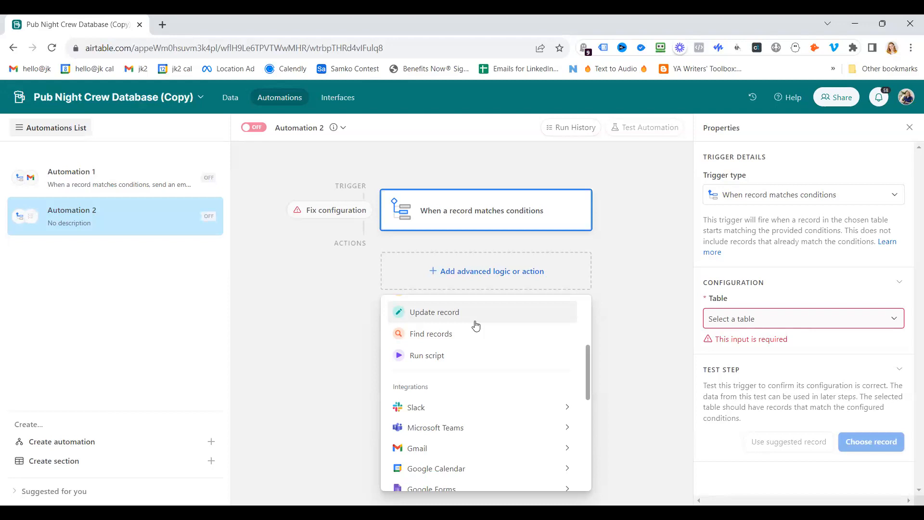
{"action": "scroll", "coordinate": [474, 352], "scroll_direction": "down", "scroll_amount": 1}
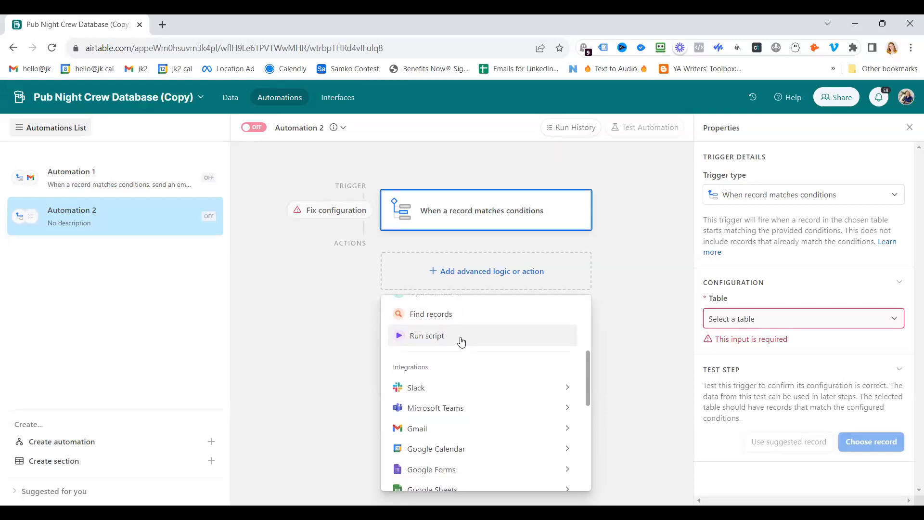
{"action": "scroll", "coordinate": [461, 342], "scroll_direction": "down", "scroll_amount": 1}
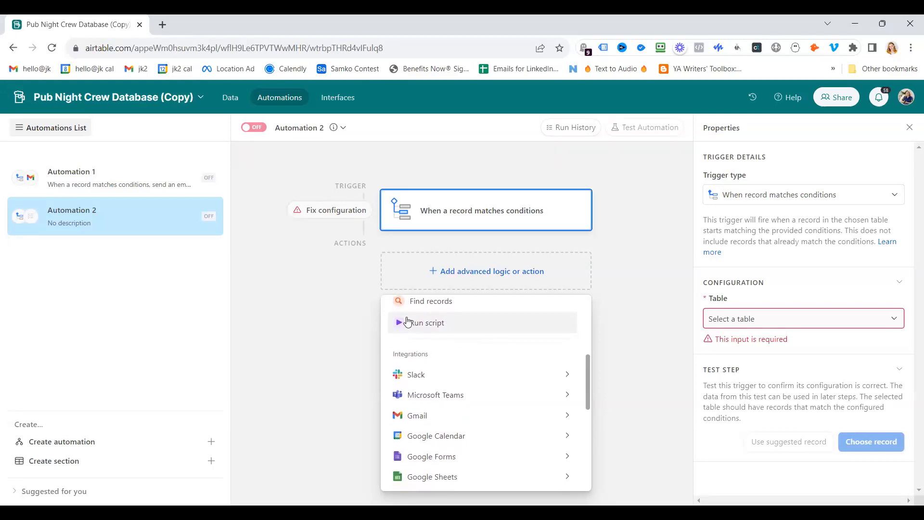
- Examine the integration actions offered for Automation 2, including Google Forms, Jira Cloud, Facebook Pages, Outlook Email, Hootsuite and Twilio
{"action": "mouse_move", "coordinate": [477, 388]}
{"action": "scroll", "coordinate": [476, 388], "scroll_direction": "down", "scroll_amount": 3}
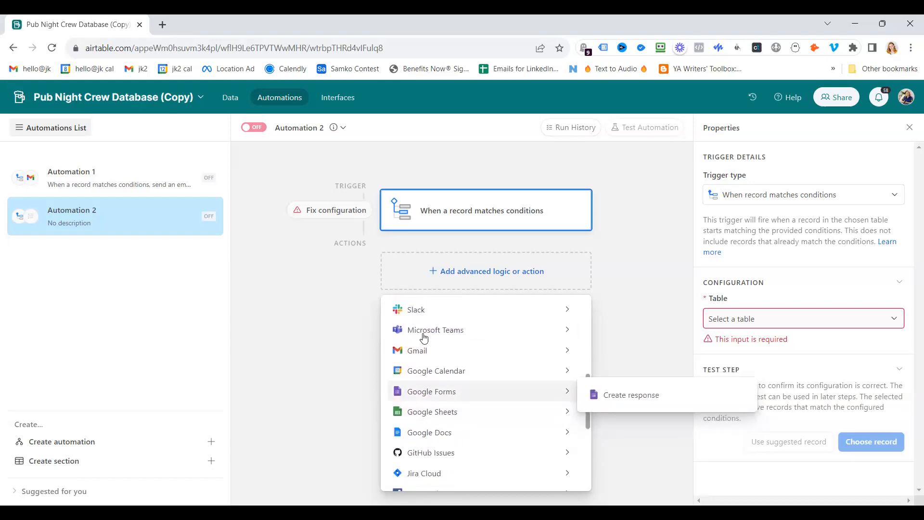
{"action": "mouse_move", "coordinate": [485, 353]}
{"action": "scroll", "coordinate": [484, 354], "scroll_direction": "down", "scroll_amount": 5}
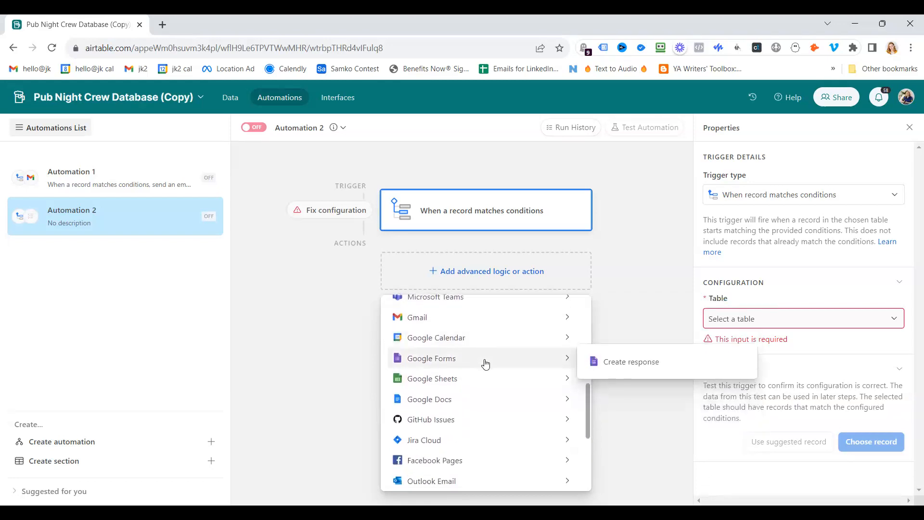
{"action": "scroll", "coordinate": [491, 395], "scroll_direction": "down", "scroll_amount": 1}
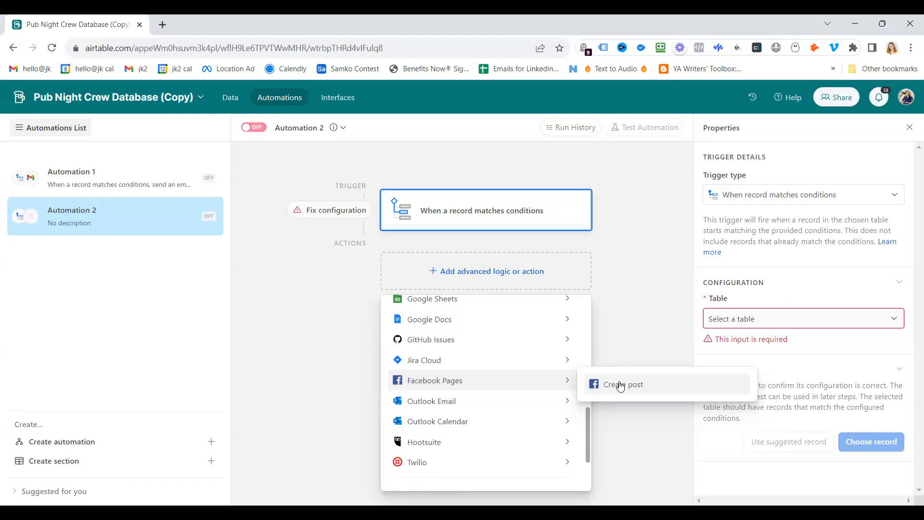
{"action": "scroll", "coordinate": [478, 434], "scroll_direction": "down", "scroll_amount": 2}
{"action": "mouse_move", "coordinate": [479, 435]}
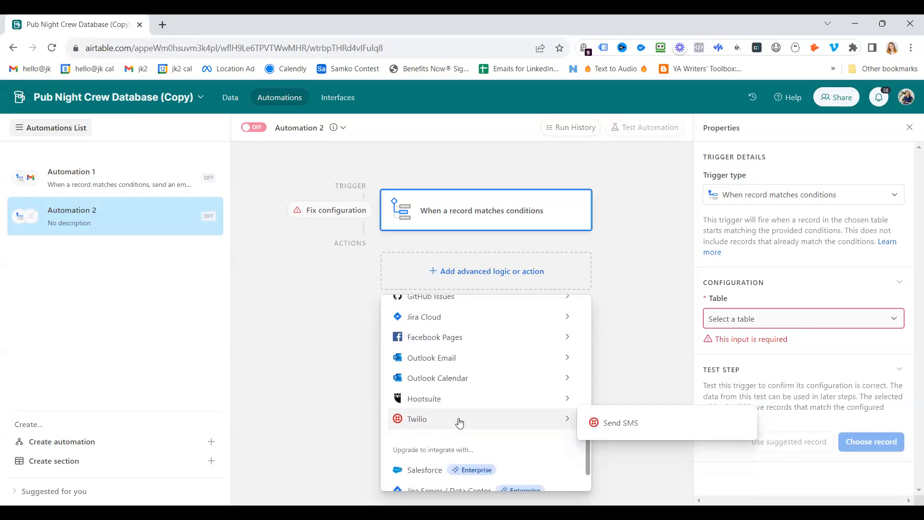
{"action": "mouse_move", "coordinate": [435, 398]}
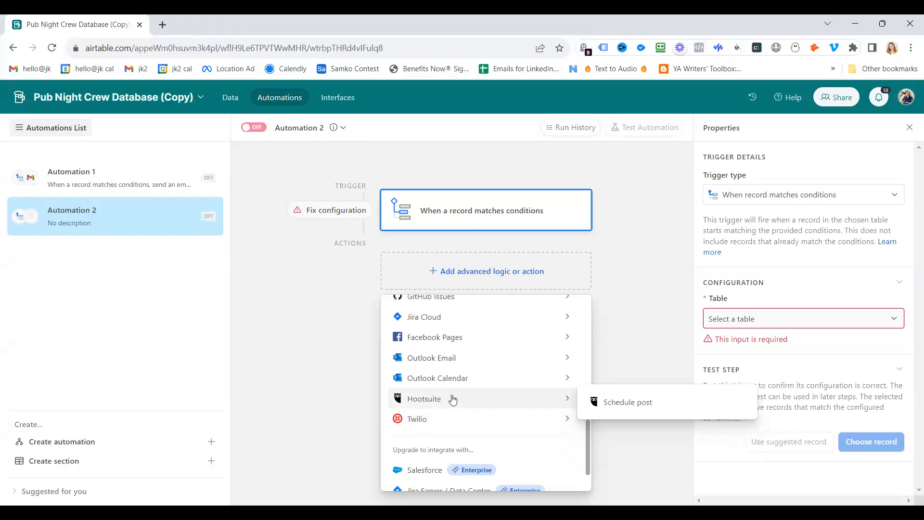
{"action": "scroll", "coordinate": [452, 398], "scroll_direction": "up", "scroll_amount": 5}
{"action": "scroll", "coordinate": [452, 399], "scroll_direction": "up", "scroll_amount": 5}
{"action": "scroll", "coordinate": [453, 398], "scroll_direction": "down", "scroll_amount": 8}
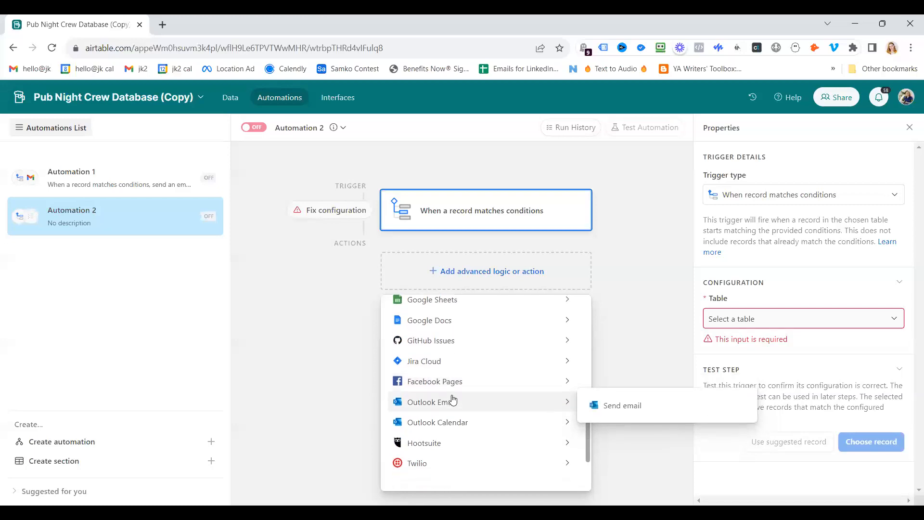
{"action": "scroll", "coordinate": [452, 398], "scroll_direction": "down", "scroll_amount": 4}
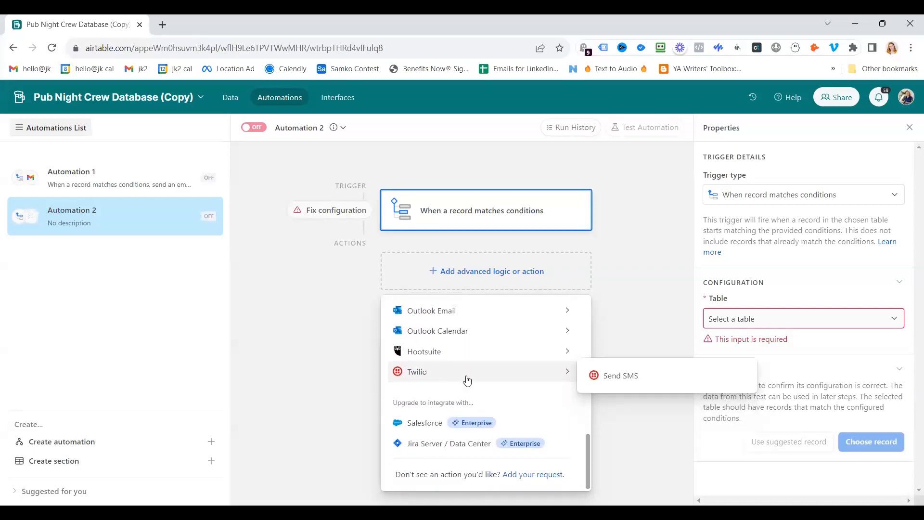
{"action": "scroll", "coordinate": [475, 377], "scroll_direction": "up", "scroll_amount": 4}
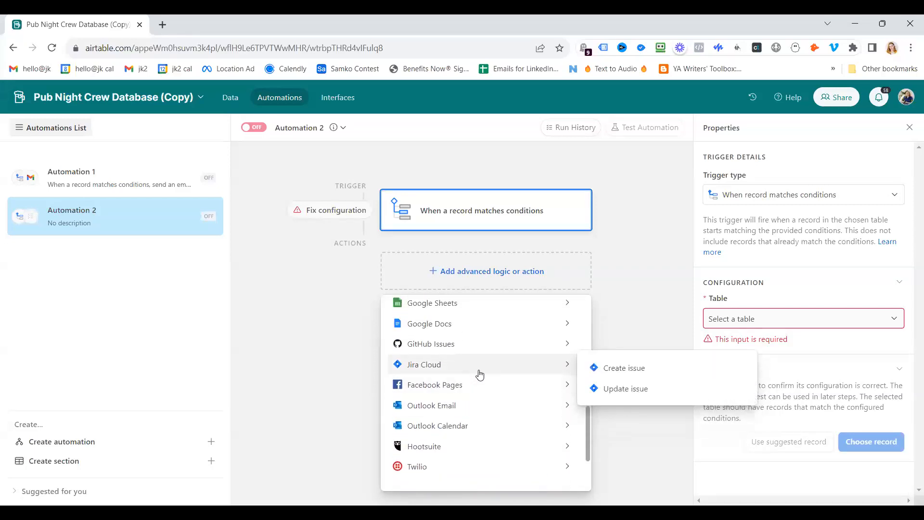
{"action": "scroll", "coordinate": [480, 374], "scroll_direction": "up", "scroll_amount": 6}
{"action": "scroll", "coordinate": [485, 371], "scroll_direction": "up", "scroll_amount": 1}
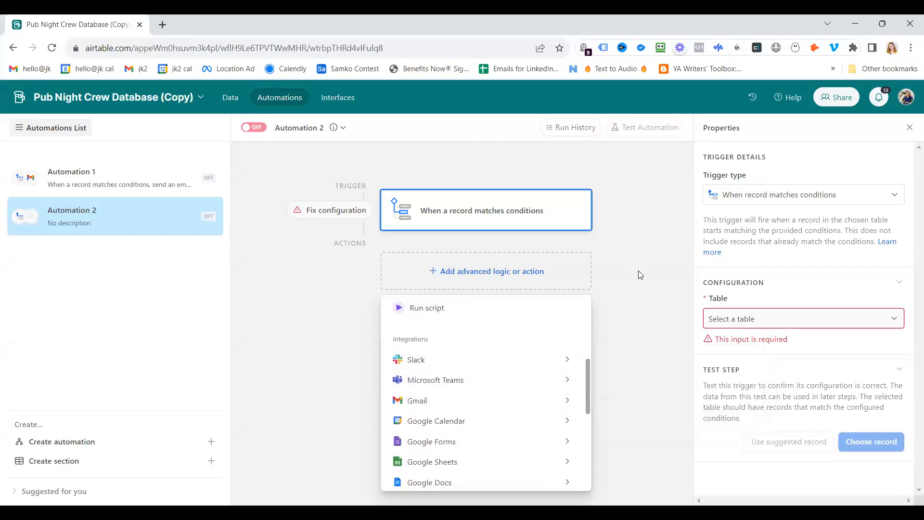
{"action": "left_click", "coordinate": [641, 275]}
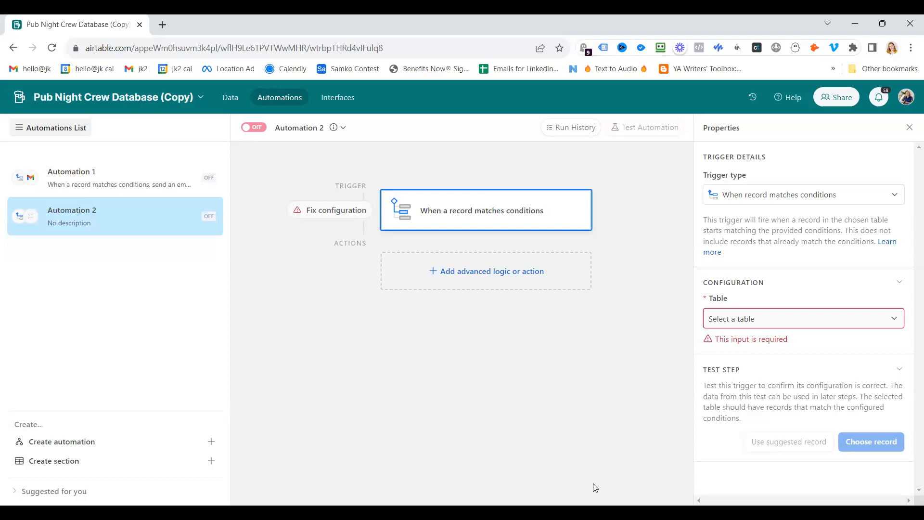
- Create a blank table named Youtube Production in the Pub Night Crew Database (Copy) base
{"action": "left_click", "coordinate": [233, 101]}
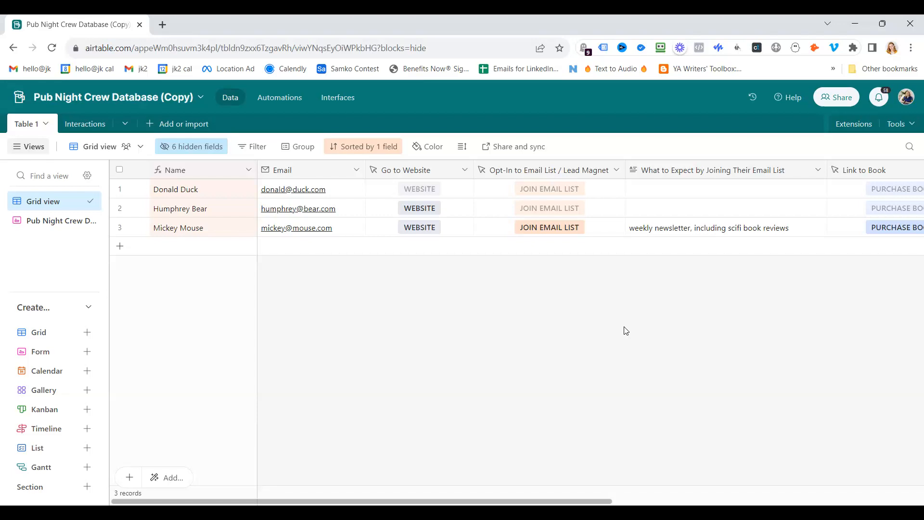
{"action": "left_click", "coordinate": [159, 124]}
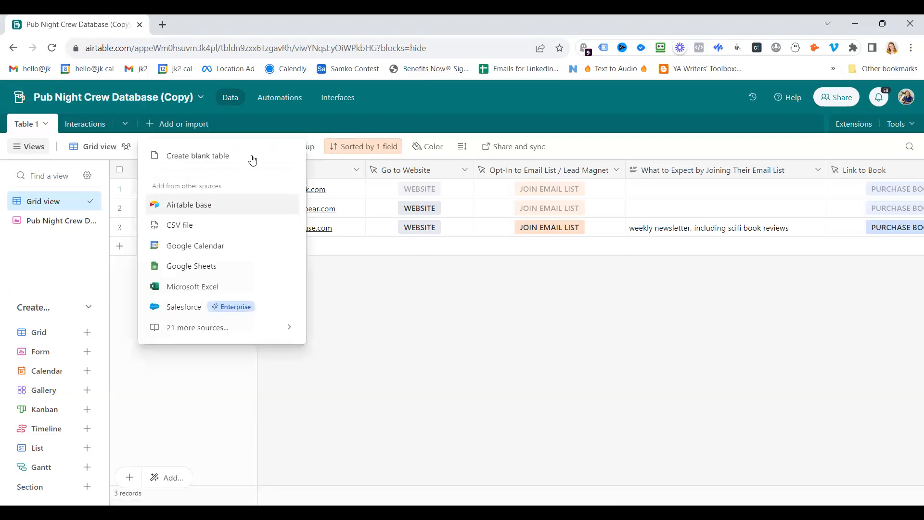
{"action": "left_click", "coordinate": [252, 160]}
{"action": "type", "text": "Youtu"}
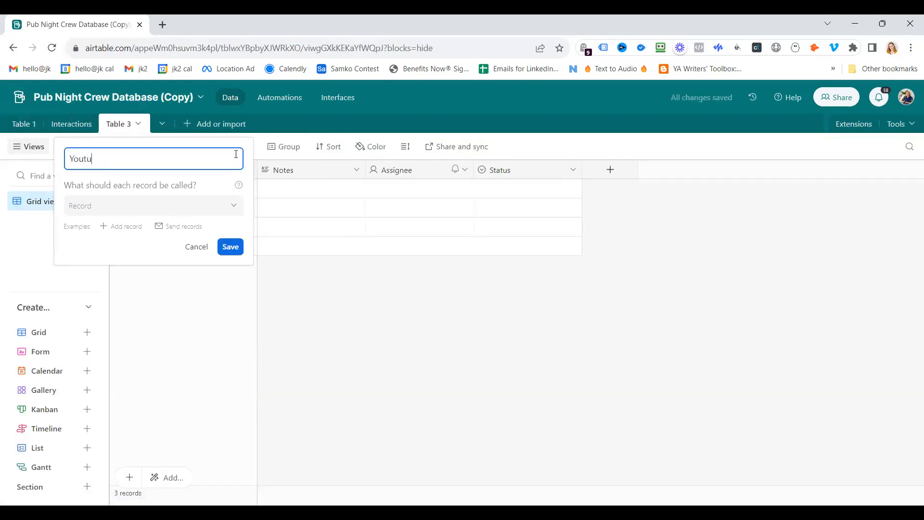
{"action": "type", "text": "be Production"}
{"action": "key", "text": "Return"}
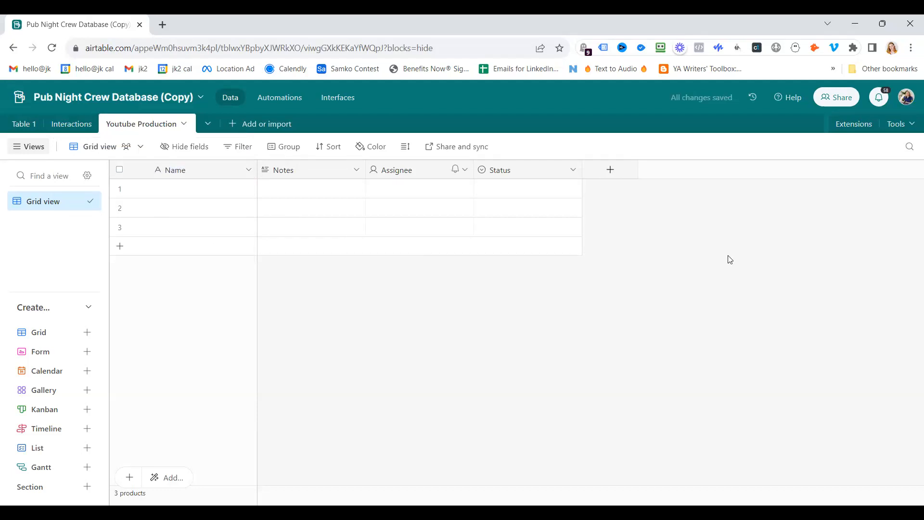
- Open Table 1 and examine its website, email list and book link fields
{"action": "left_click", "coordinate": [611, 169]}
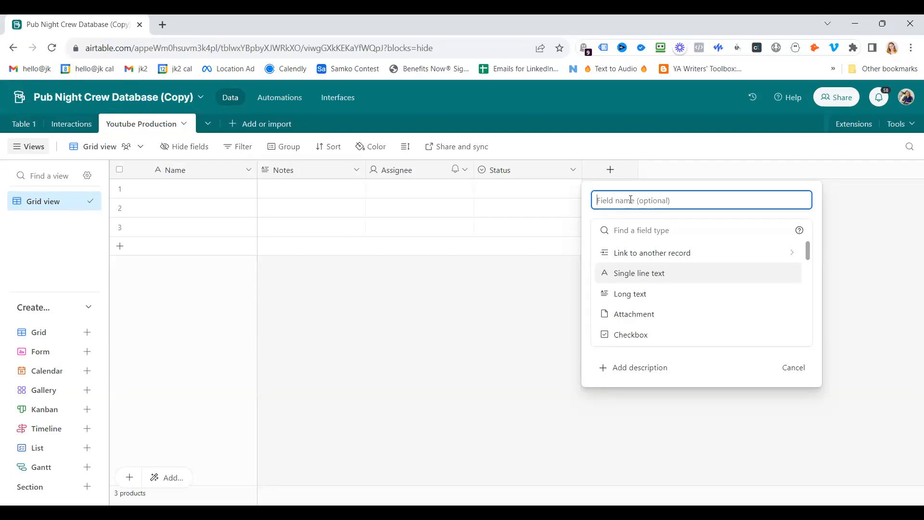
{"action": "left_click", "coordinate": [558, 296]}
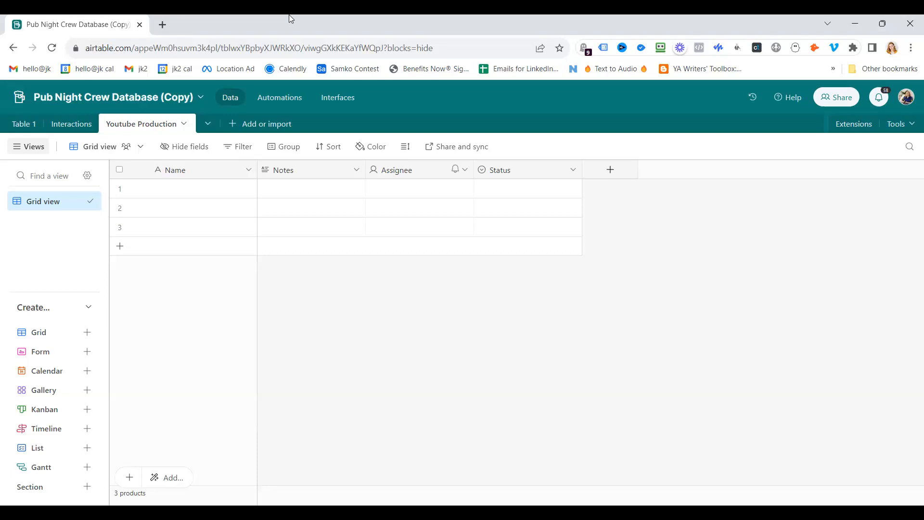
{"action": "left_click", "coordinate": [26, 125]}
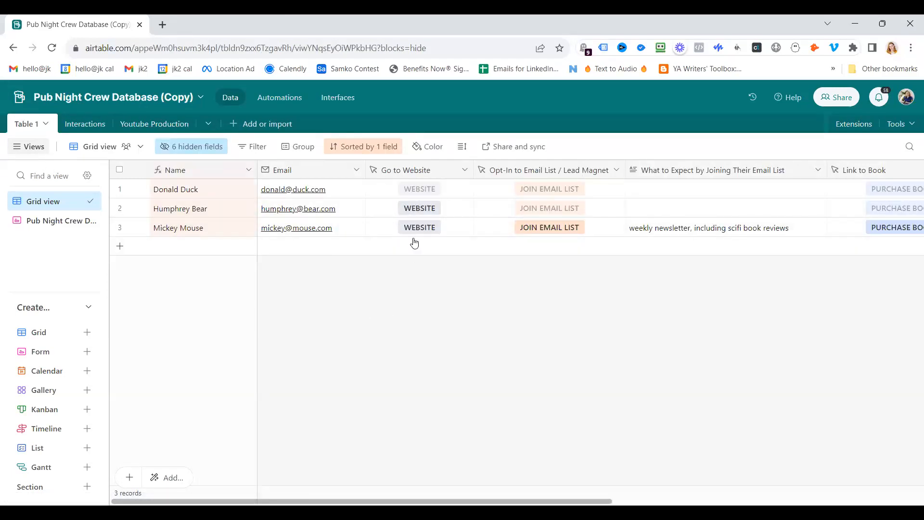
{"action": "scroll", "coordinate": [687, 228], "scroll_direction": "right", "scroll_amount": 2}
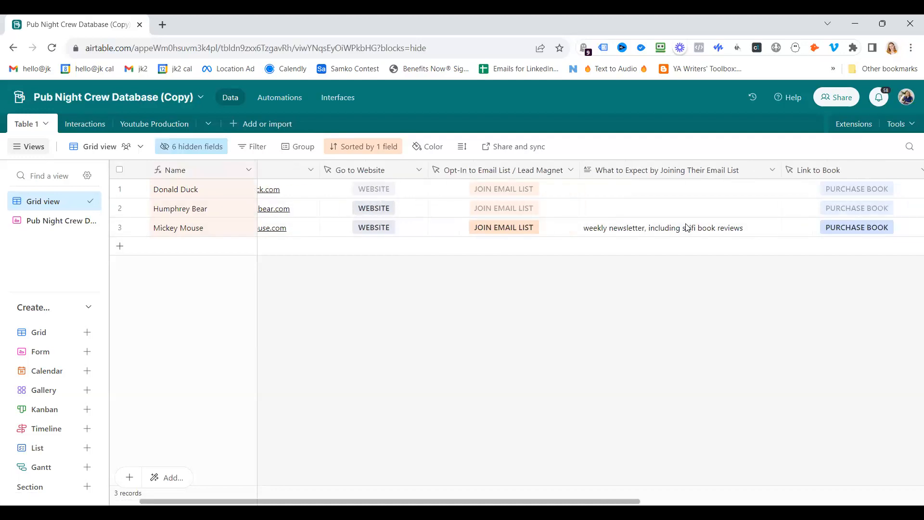
{"action": "scroll", "coordinate": [687, 228], "scroll_direction": "right", "scroll_amount": 3}
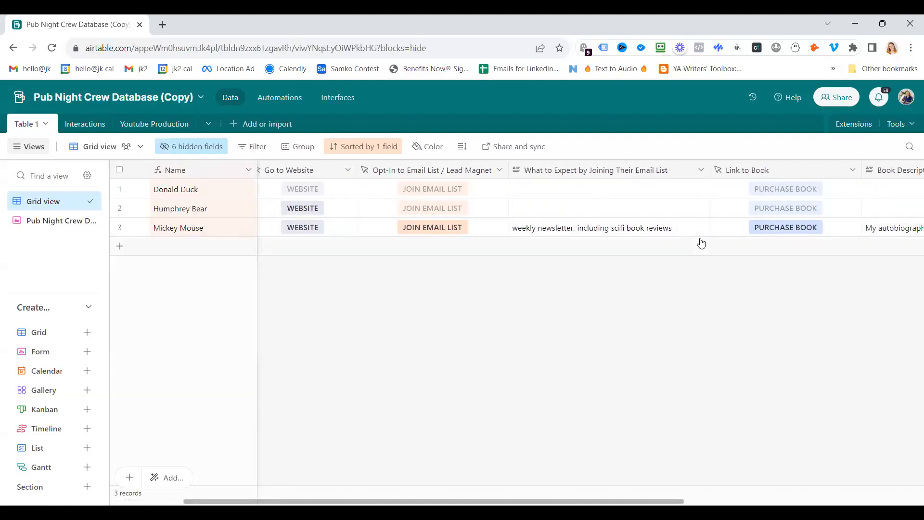
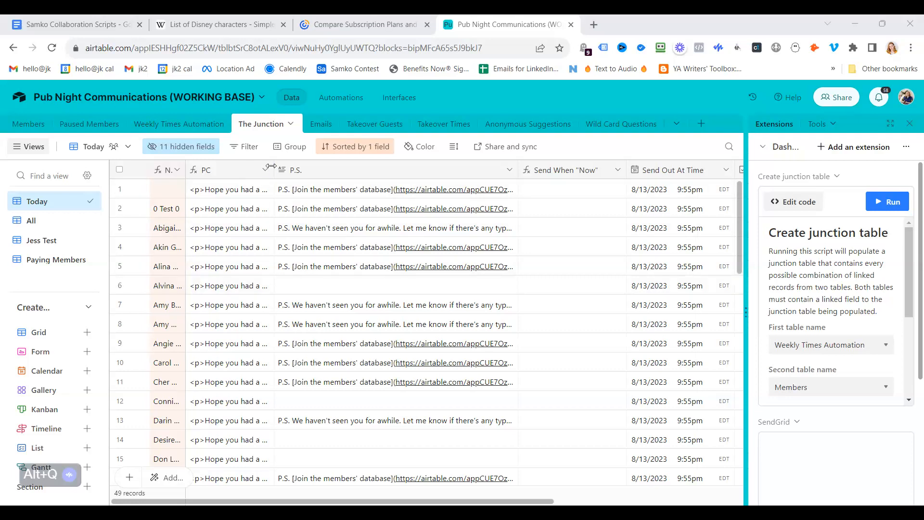
- Resize the PC column of The Junction table so that it is narrower, with its text cut off after the opening words
{"action": "left_click_drag", "start_coordinate": [273, 169], "coordinate": [312, 169]}
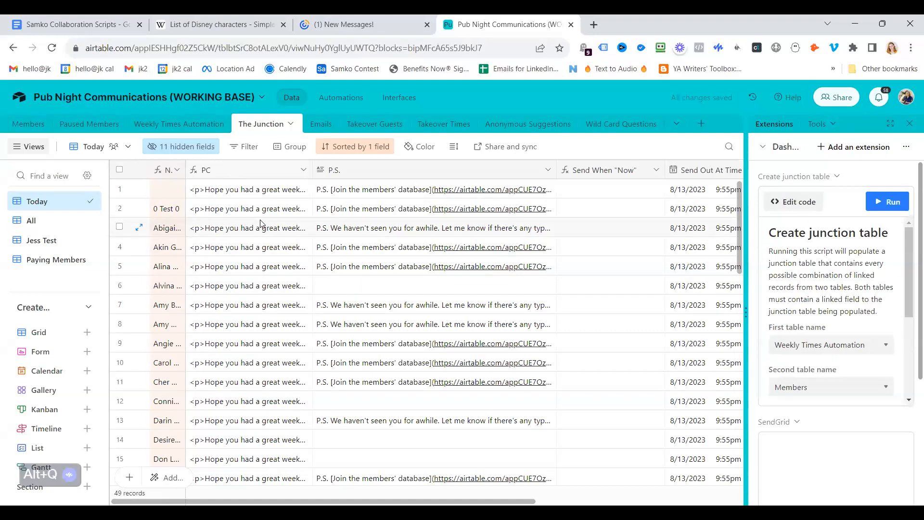
{"action": "left_click_drag", "start_coordinate": [313, 168], "coordinate": [318, 169]}
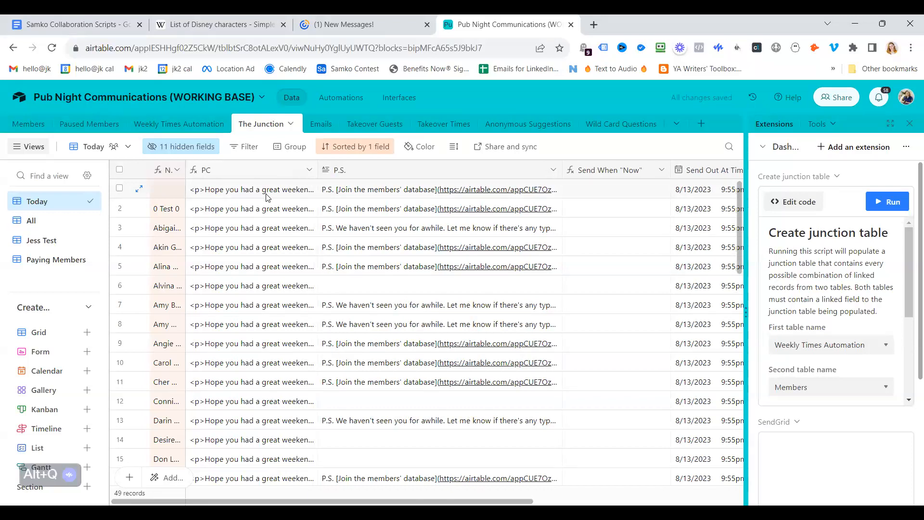
{"action": "left_click_drag", "start_coordinate": [317, 169], "coordinate": [248, 168]}
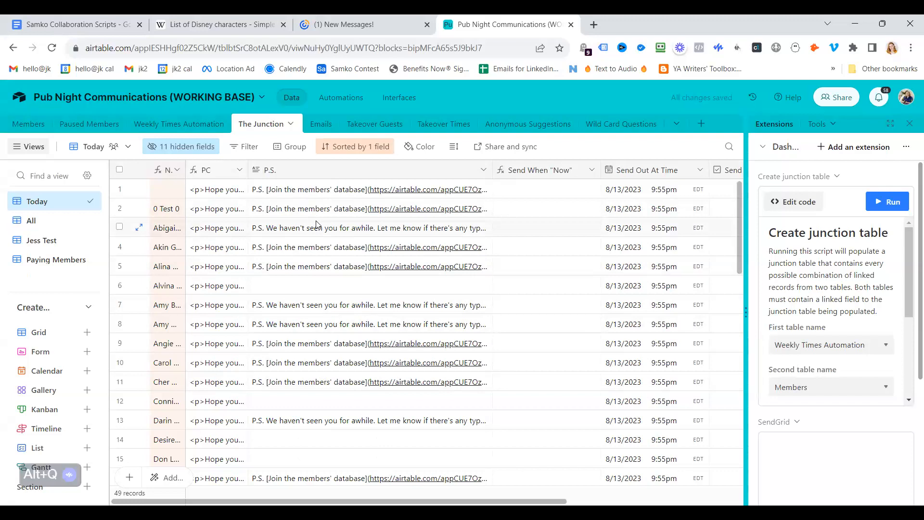
- Examine the PC field's CONCATENATE formula in The Junction table and leave it without saving
{"action": "left_click", "coordinate": [238, 170]}
{"action": "left_click", "coordinate": [219, 191]}
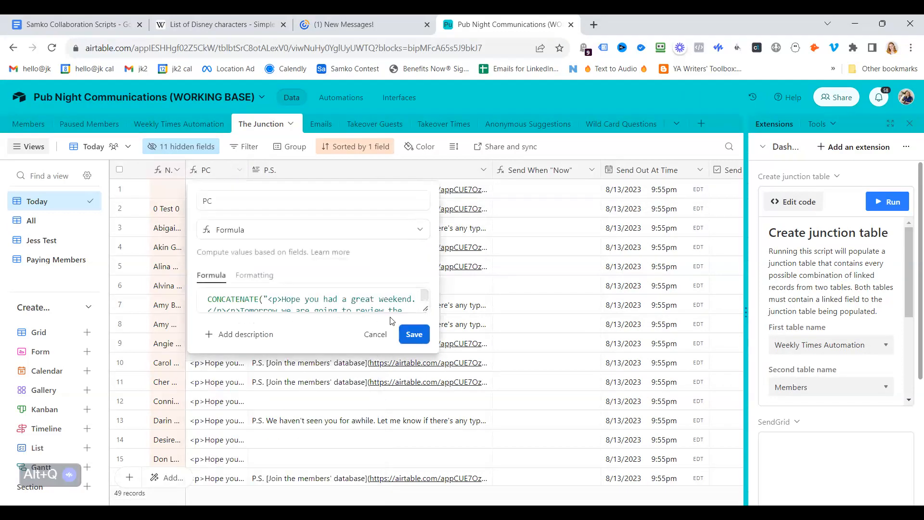
{"action": "left_click_drag", "start_coordinate": [426, 309], "coordinate": [477, 460]}
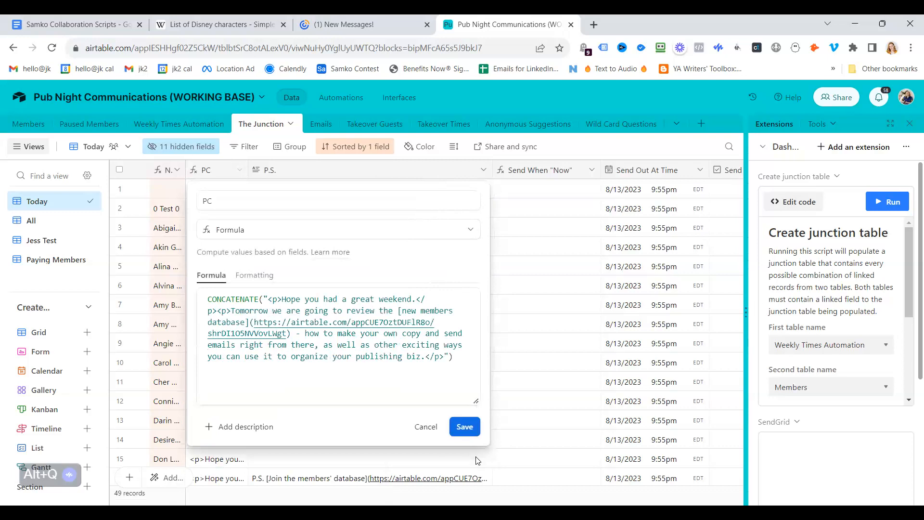
{"action": "left_click", "coordinate": [424, 425]}
- Examine the first record's P.S. text and its Send When "Now", Send Out At Time and Send Pub Night Email fields
{"action": "double_click", "coordinate": [276, 194]}
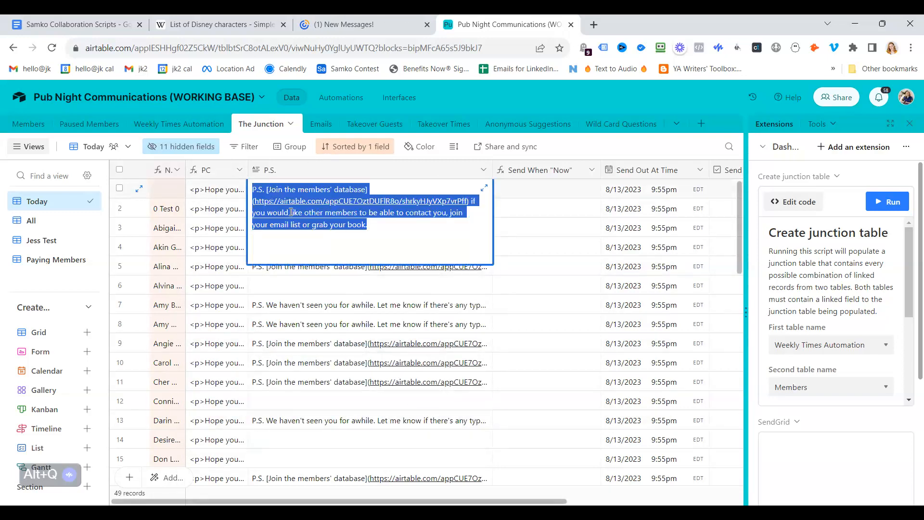
{"action": "left_click", "coordinate": [565, 228]}
{"action": "left_click", "coordinate": [295, 189]}
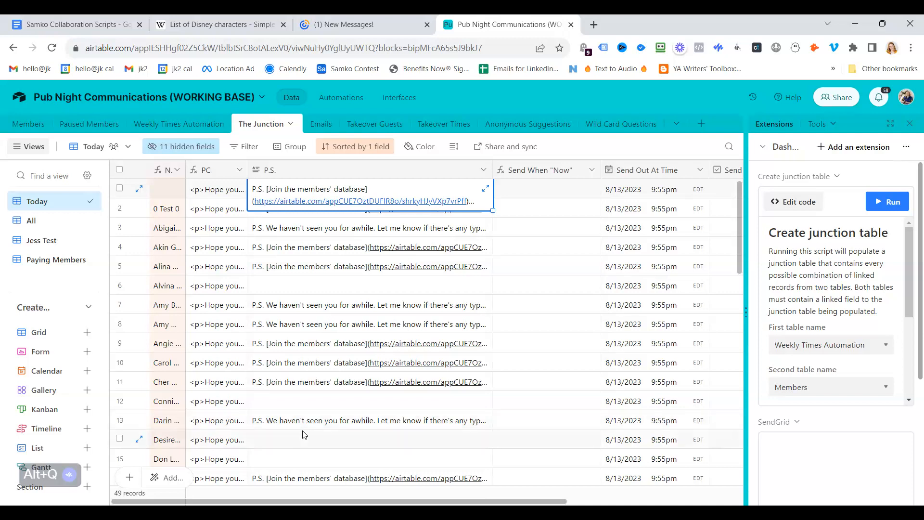
{"action": "scroll", "coordinate": [302, 438], "scroll_direction": "down", "scroll_amount": 1}
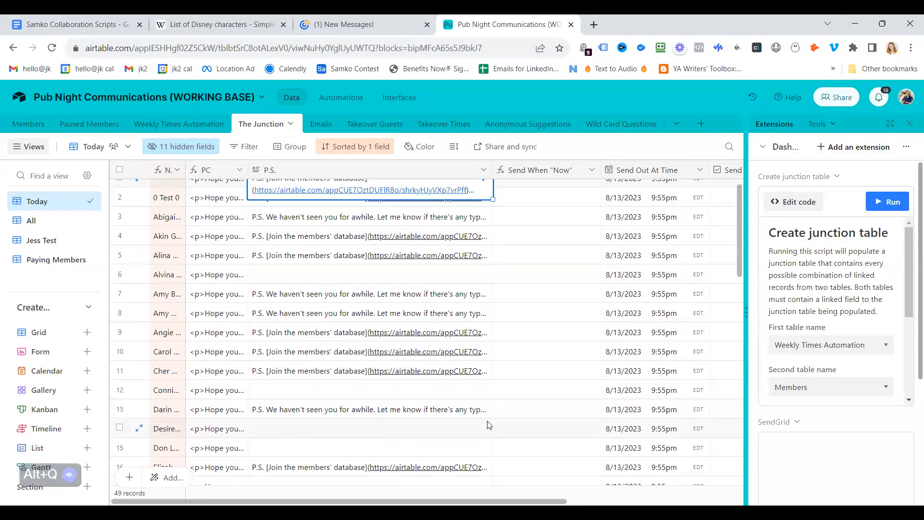
{"action": "scroll", "coordinate": [436, 413], "scroll_direction": "up", "scroll_amount": 1}
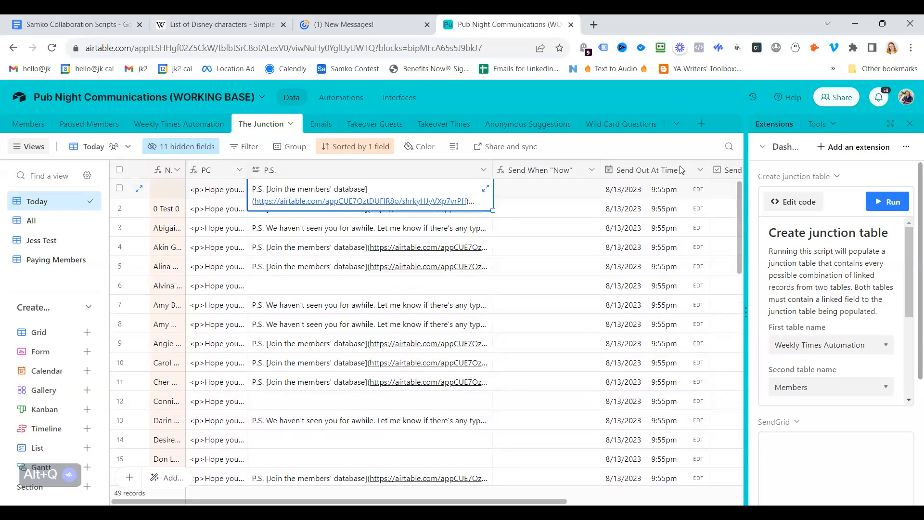
{"action": "scroll", "coordinate": [586, 232], "scroll_direction": "right", "scroll_amount": 3}
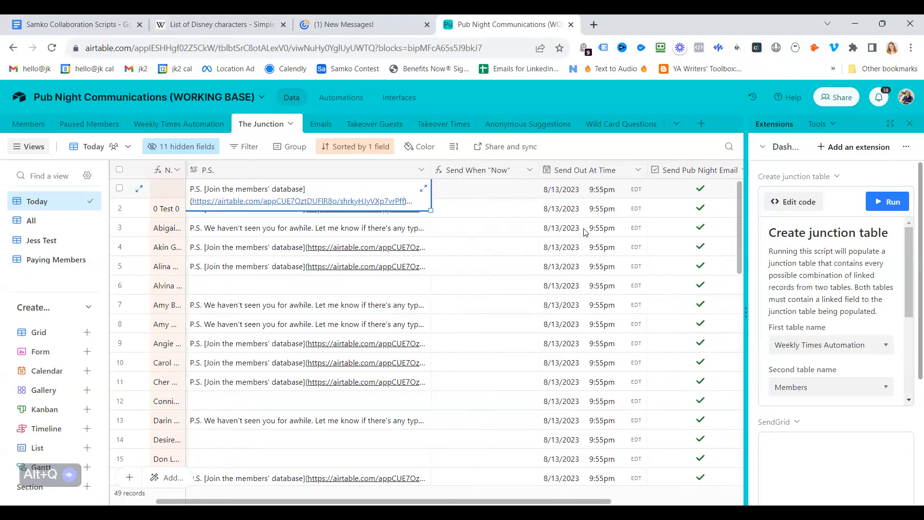
{"action": "left_click", "coordinate": [478, 192]}
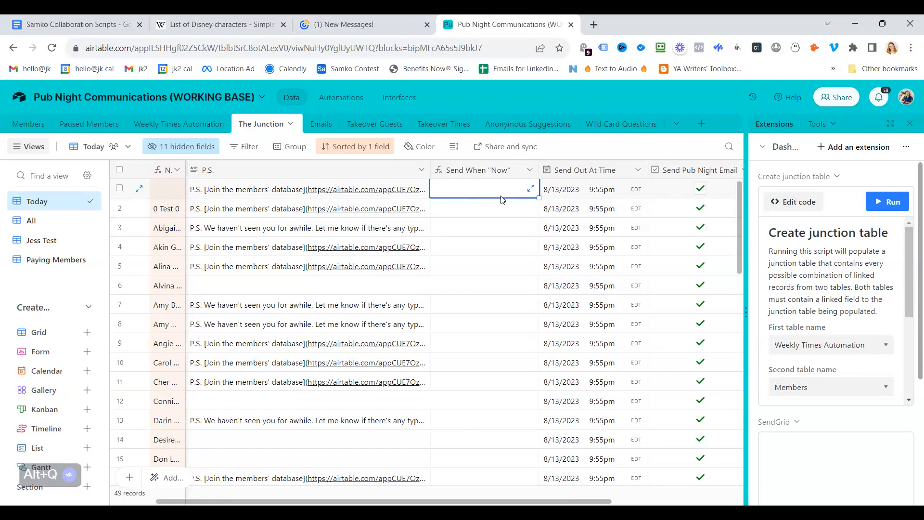
- Examine the trigger conditions of the Junction - PUB NIGHT automation
{"action": "left_click", "coordinate": [334, 97]}
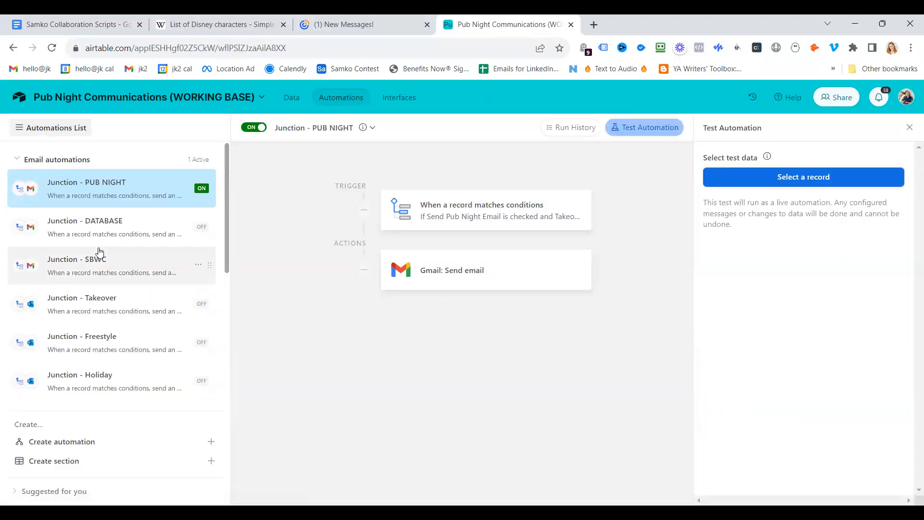
{"action": "left_click", "coordinate": [910, 127]}
{"action": "left_click", "coordinate": [651, 232]}
{"action": "scroll", "coordinate": [790, 315], "scroll_direction": "down", "scroll_amount": 2}
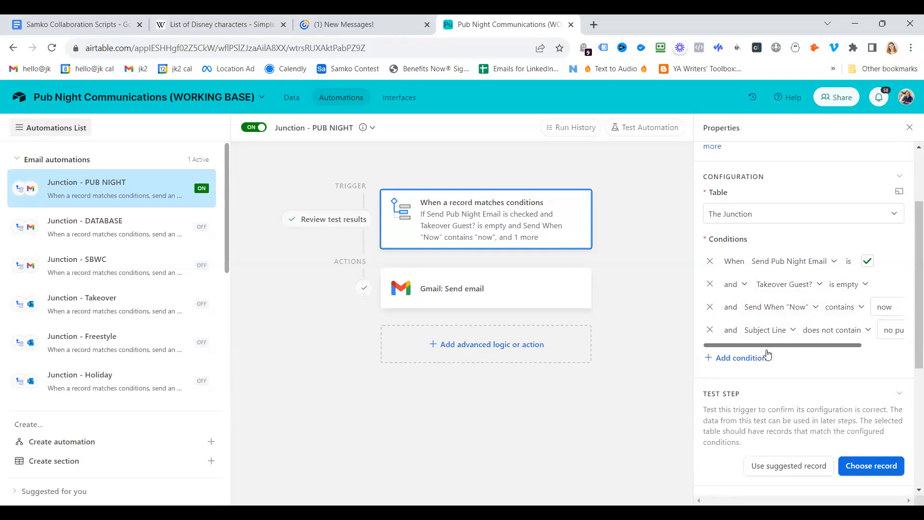
{"action": "left_click_drag", "start_coordinate": [810, 347], "coordinate": [777, 344]}
- Examine the Gmail send email action of Junction - PUB NIGHT, including its recipient, subject and message with the PC and P.S. fields
{"action": "left_click", "coordinate": [291, 101]}
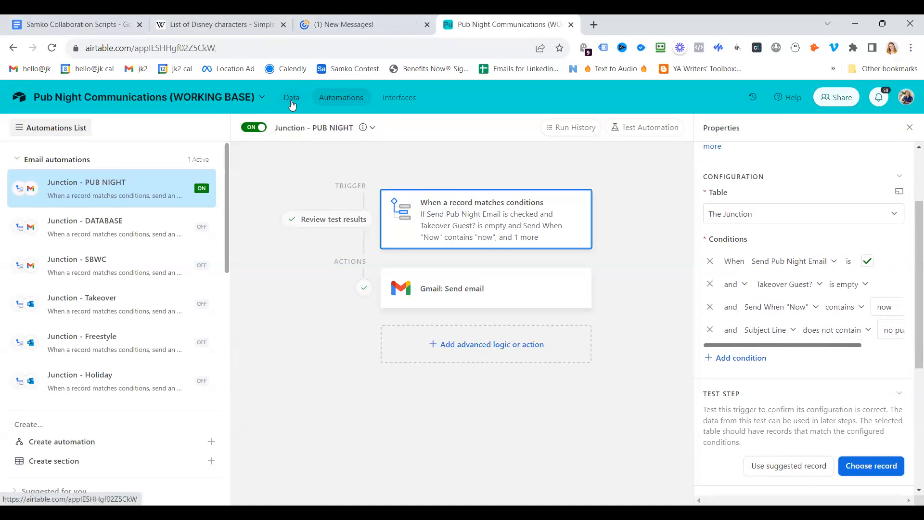
{"action": "left_click", "coordinate": [333, 98]}
{"action": "left_click", "coordinate": [483, 270]}
{"action": "scroll", "coordinate": [813, 348], "scroll_direction": "down", "scroll_amount": 3}
{"action": "scroll", "coordinate": [813, 349], "scroll_direction": "down", "scroll_amount": 3}
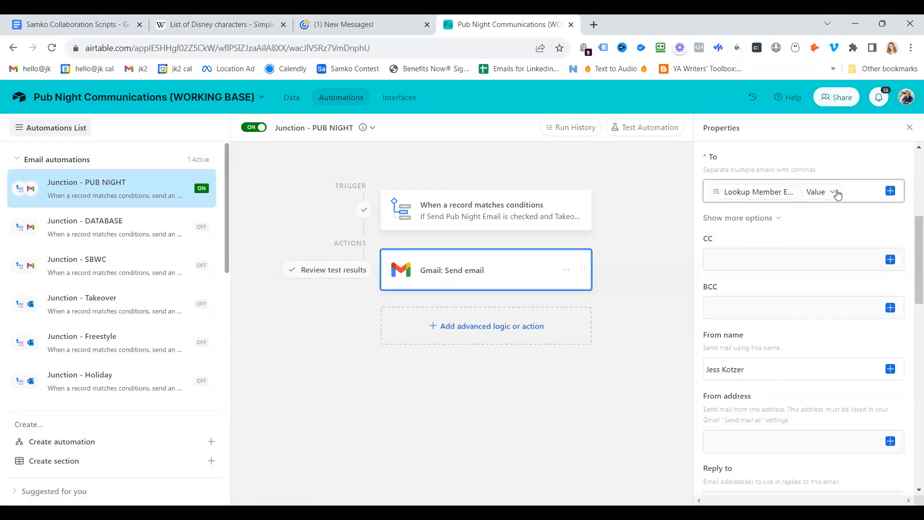
{"action": "scroll", "coordinate": [815, 299], "scroll_direction": "down", "scroll_amount": 7}
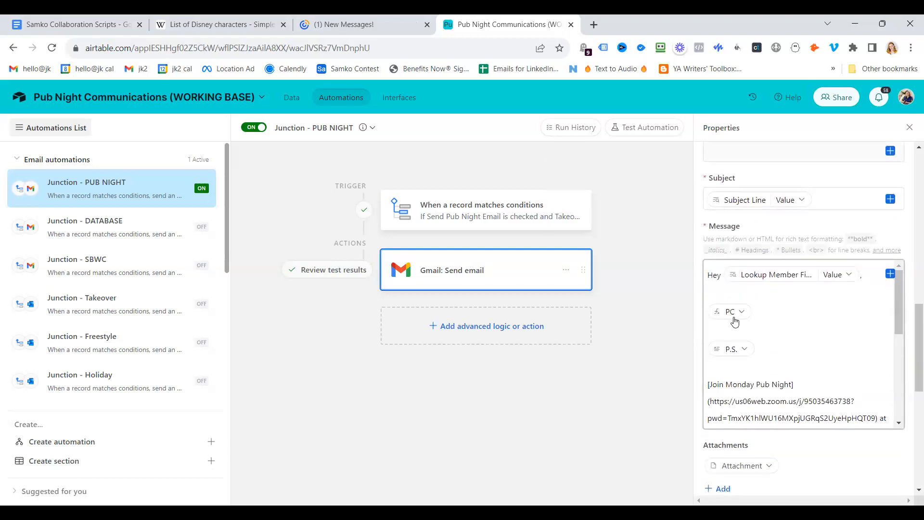
{"action": "left_click_drag", "start_coordinate": [900, 291], "coordinate": [900, 321]}
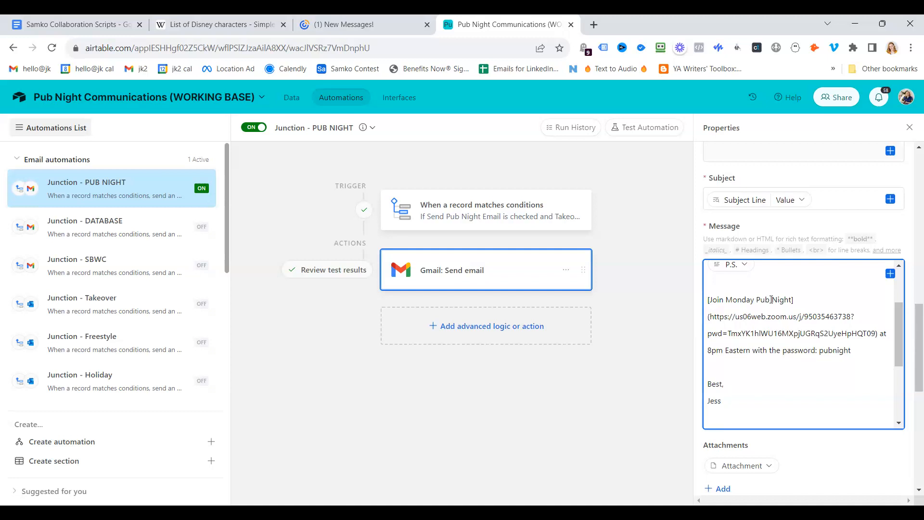
{"action": "left_click", "coordinate": [769, 345]}
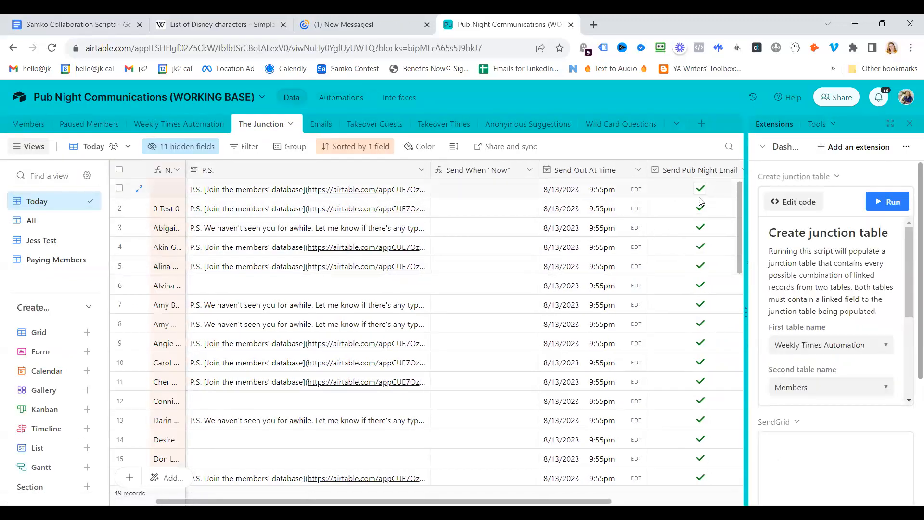
- In the 0 Test 0 record, toggle Send Pub Night Email off and on and set Send Out At Time to 8/14/2023 8:55pm
{"action": "left_click", "coordinate": [702, 210]}
{"action": "left_click", "coordinate": [701, 208]}
{"action": "double_click", "coordinate": [582, 210]}
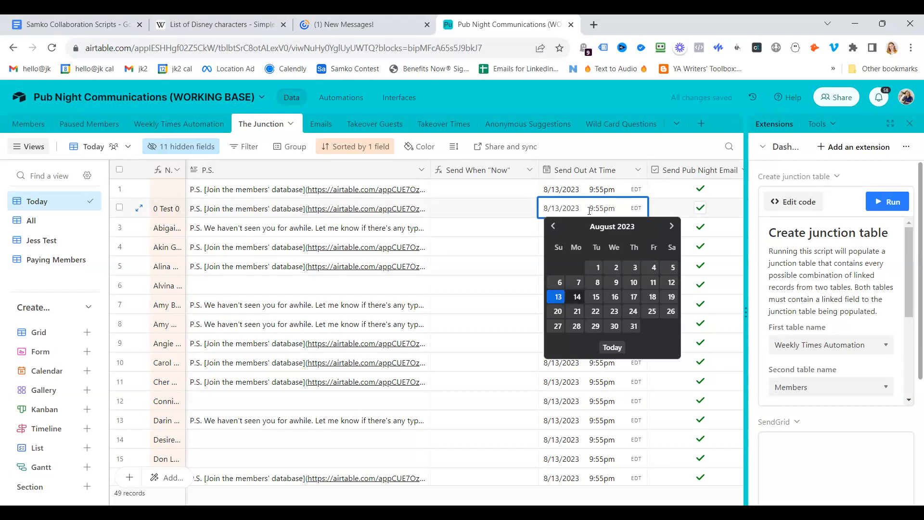
{"action": "left_click", "coordinate": [577, 297]}
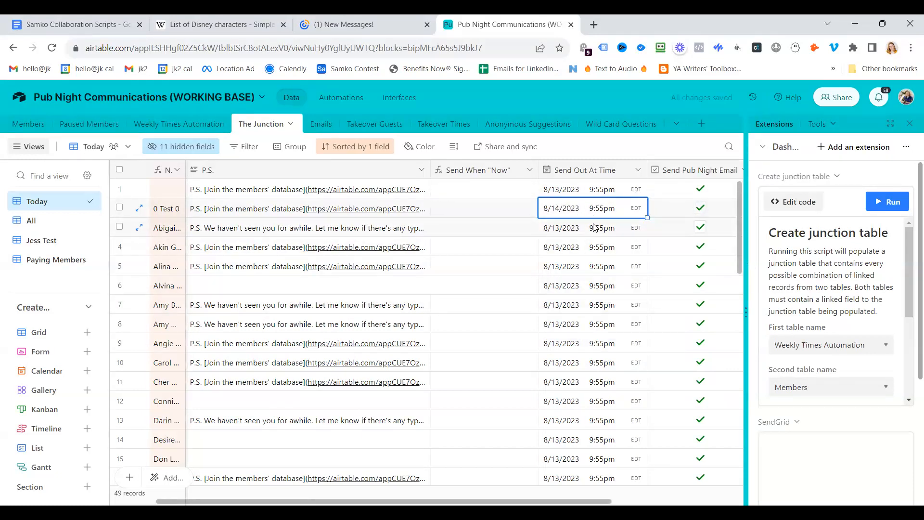
{"action": "left_click", "coordinate": [592, 210]}
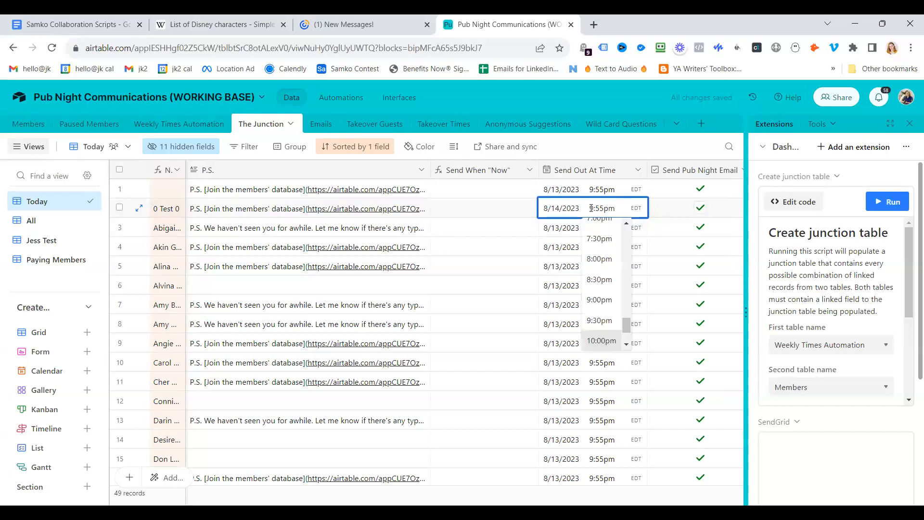
{"action": "left_click_drag", "start_coordinate": [590, 208], "coordinate": [593, 208]}
{"action": "type", "text": "8"}
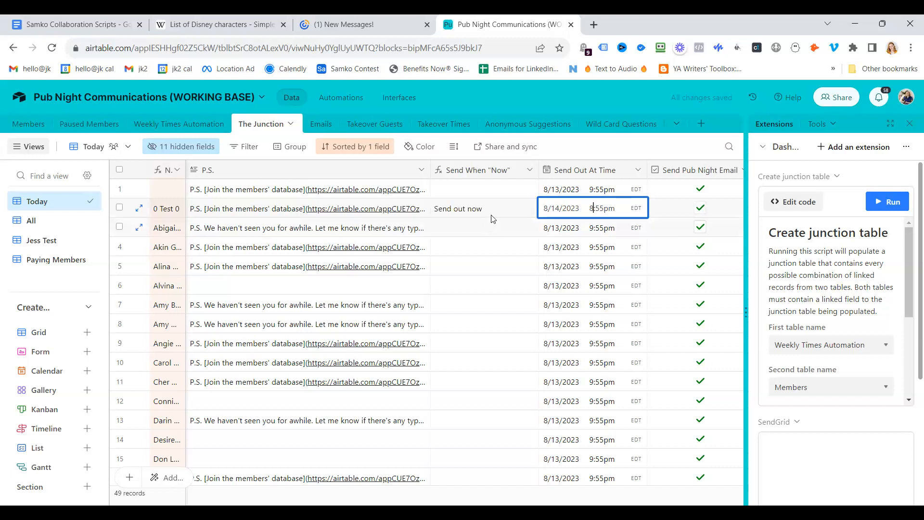
{"action": "left_click", "coordinate": [487, 208]}
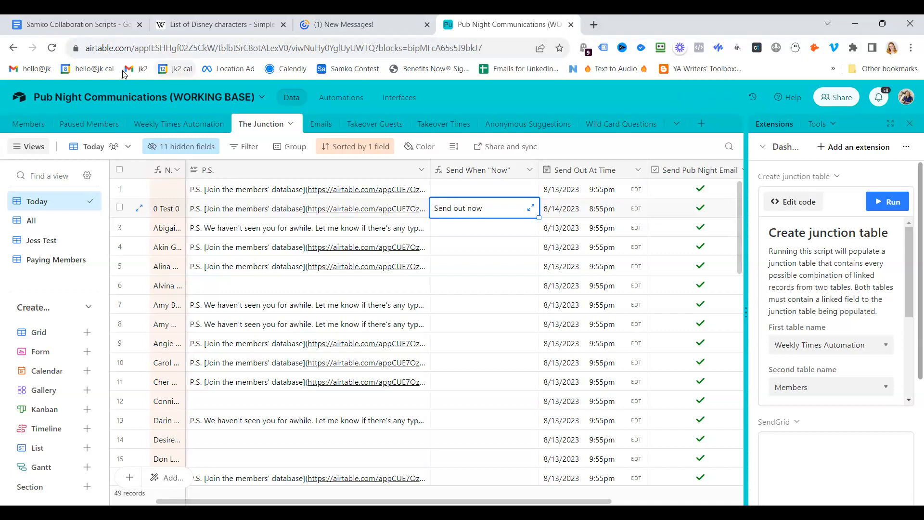
- Switch to Gmail, read the pub night email sent by the automation, and return to The Junction table in Airtable
{"action": "left_click", "coordinate": [138, 69]}
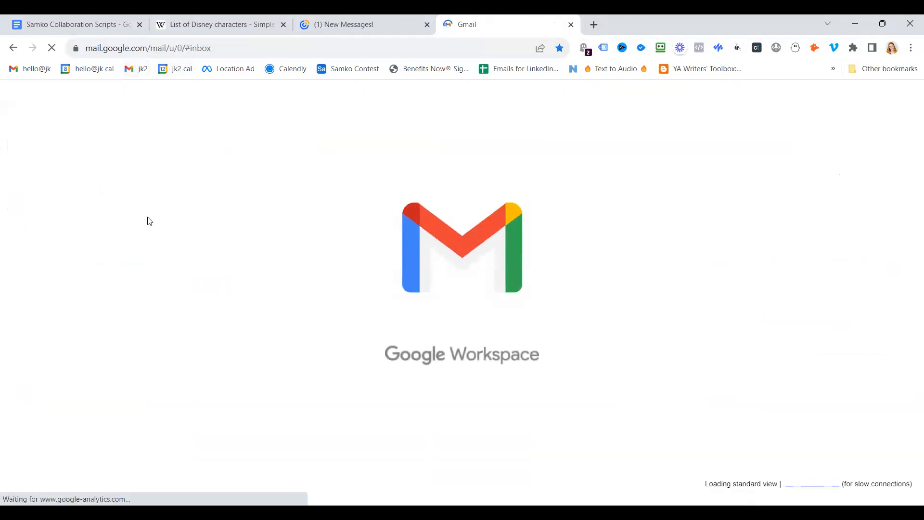
{"action": "left_click", "coordinate": [315, 265]}
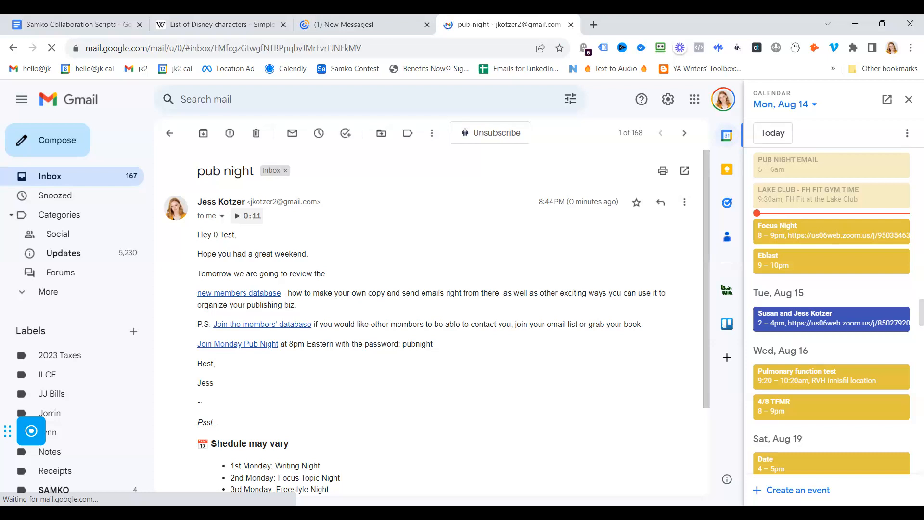
{"action": "left_click", "coordinate": [14, 48]}
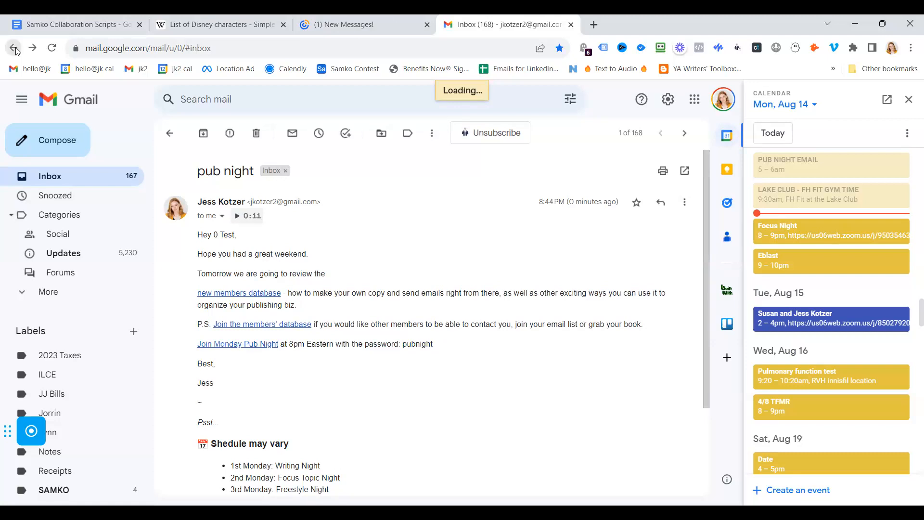
{"action": "left_click", "coordinate": [14, 48]}
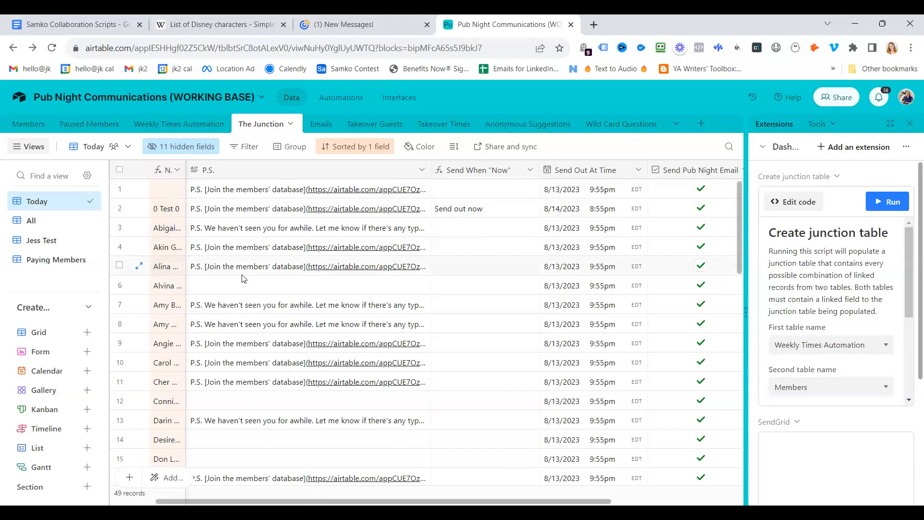
{"action": "scroll", "coordinate": [246, 323], "scroll_direction": "down", "scroll_amount": 3}
{"action": "scroll", "coordinate": [242, 315], "scroll_direction": "up", "scroll_amount": 3}
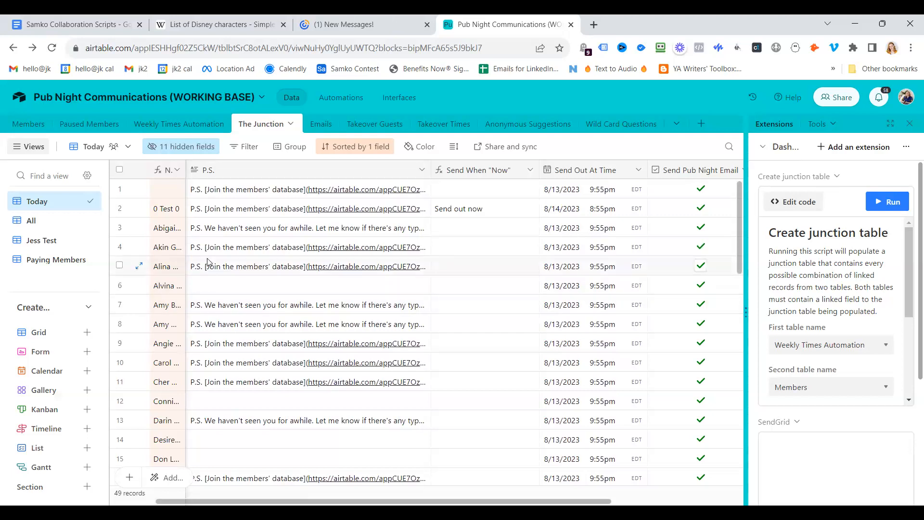
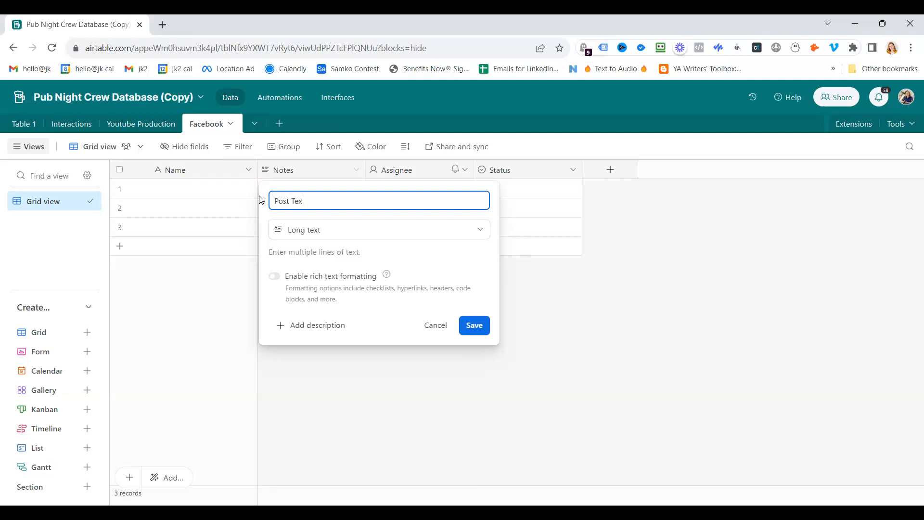
- Delete the Assignee field from the Facebook table
{"action": "left_click", "coordinate": [465, 169]}
{"action": "scroll", "coordinate": [436, 423], "scroll_direction": "down", "scroll_amount": 1}
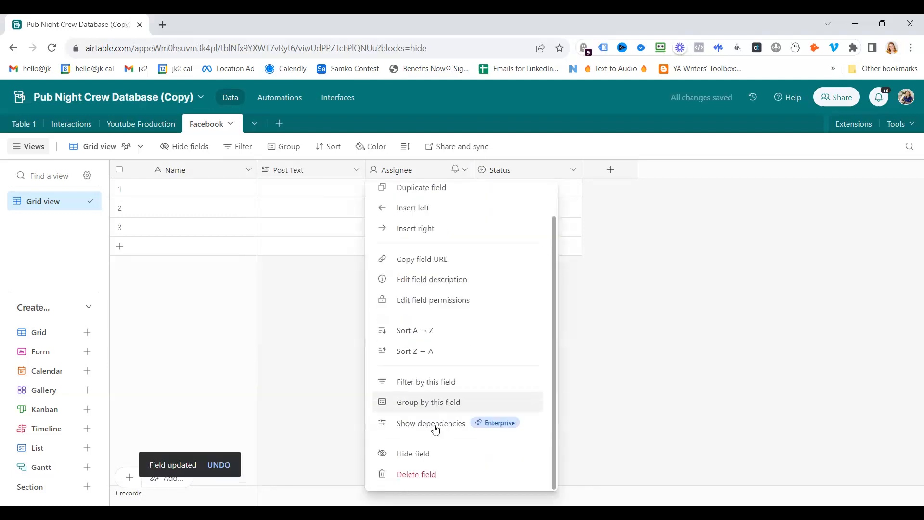
{"action": "left_click", "coordinate": [408, 474]}
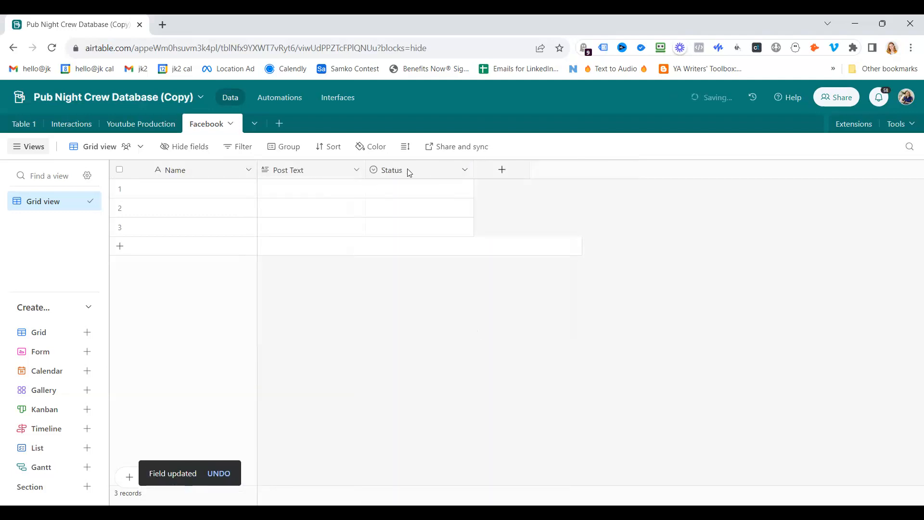
- Edit the Status field's options to Draft and Sent, removing the Done option, and save the field
{"action": "left_click", "coordinate": [463, 173]}
{"action": "scroll", "coordinate": [458, 289], "scroll_direction": "down", "scroll_amount": 1}
{"action": "key", "text": "Escape"}
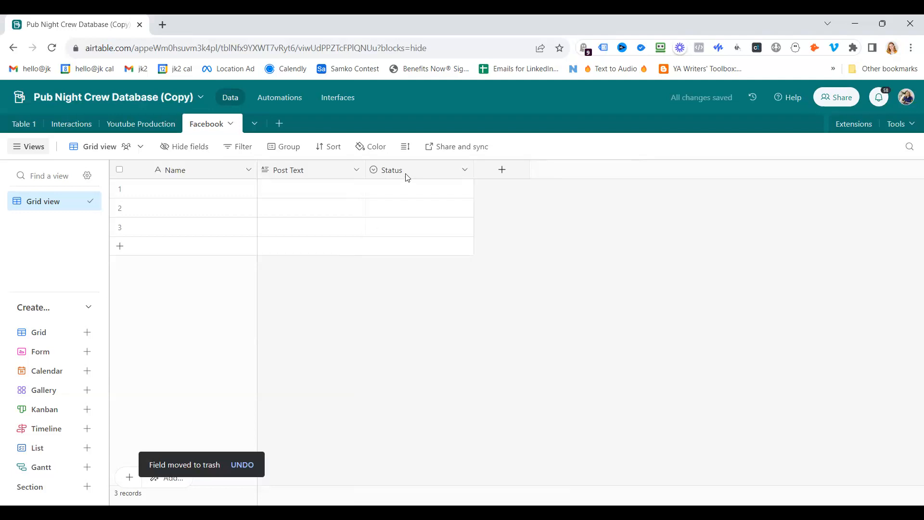
{"action": "left_click", "coordinate": [465, 171]}
{"action": "left_click", "coordinate": [453, 195]}
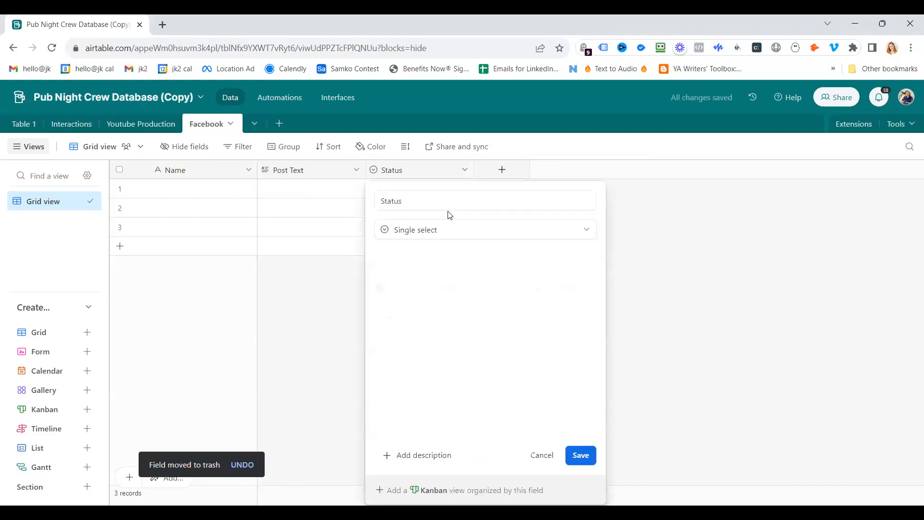
{"action": "left_click", "coordinate": [401, 317]}
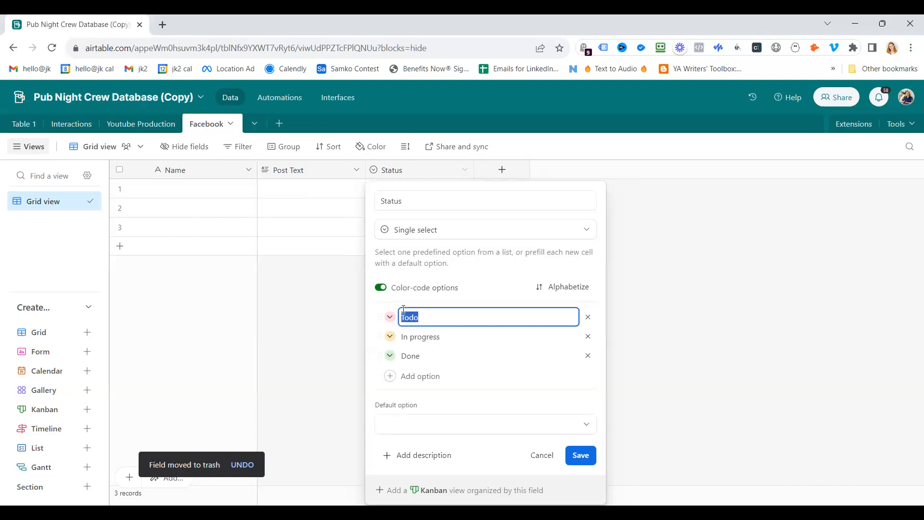
{"action": "type", "text": "Draft"}
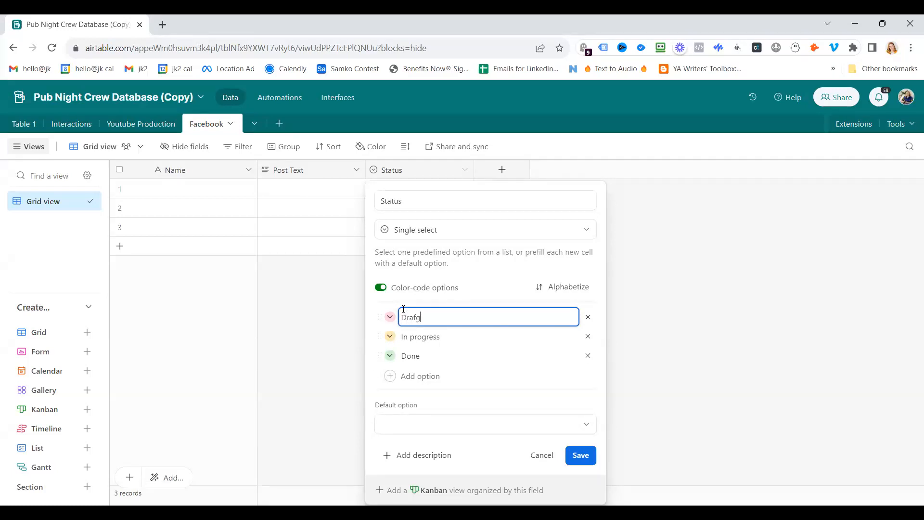
{"action": "left_click", "coordinate": [399, 337]}
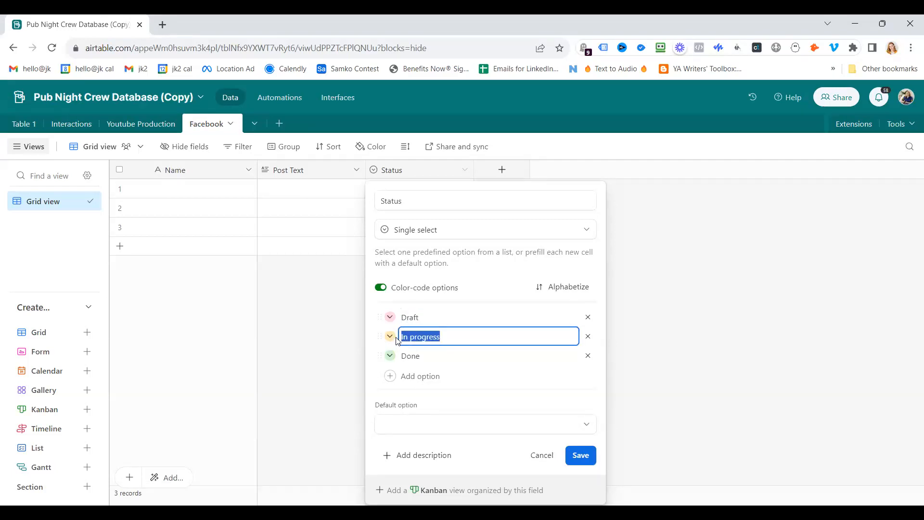
{"action": "type", "text": "Sent"}
{"action": "left_click", "coordinate": [588, 356]}
{"action": "left_click", "coordinate": [580, 436]}
- Add an Attachment field named Graphics to the Facebook table
{"action": "left_click", "coordinate": [502, 172]}
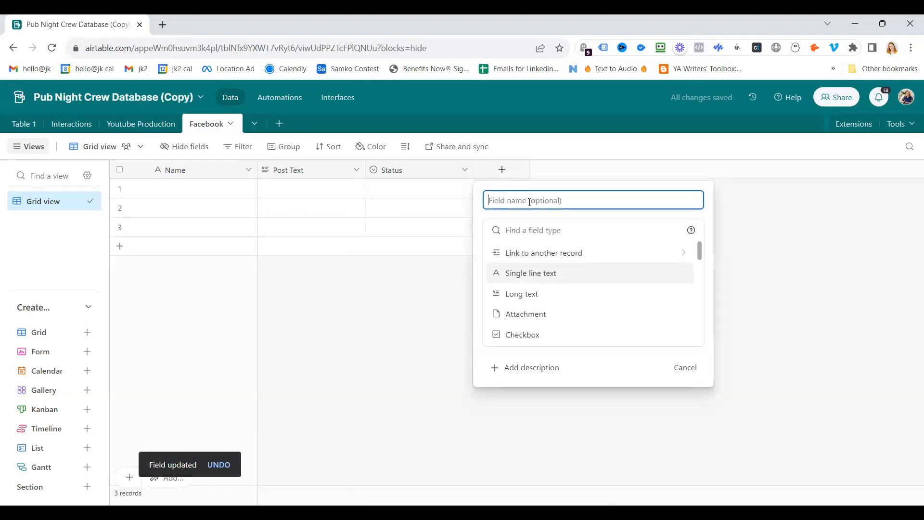
{"action": "type", "text": "G"}
{"action": "type", "text": "rpah"}
{"action": "key", "text": "BackSpace"}
{"action": "key", "text": "BackSpace"}
{"action": "key", "text": "BackSpace"}
{"action": "type", "text": "a"}
{"action": "left_click", "coordinate": [536, 230]}
{"action": "type", "text": "file"}
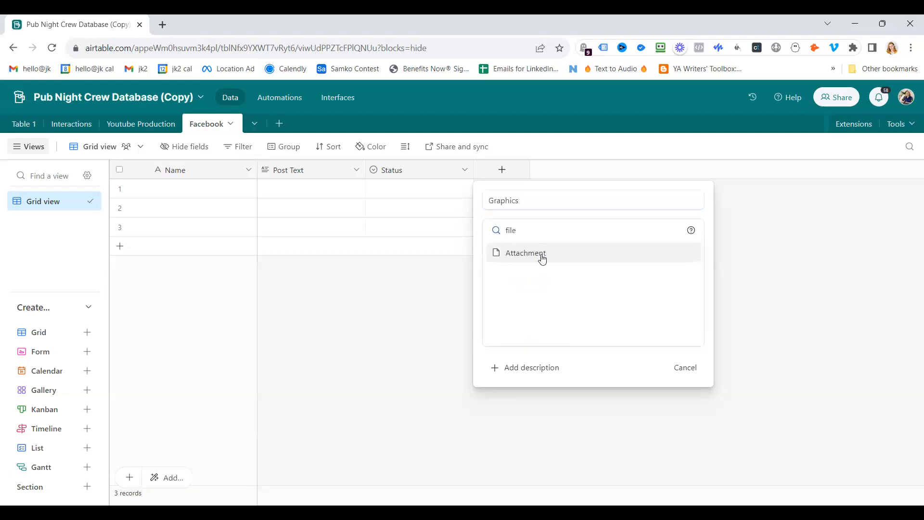
{"action": "left_click", "coordinate": [541, 253]}
{"action": "left_click", "coordinate": [659, 296]}
- In the first record's Graphics cell, attach the image "Why Do Americans Celebrate the Fourth of July with Fireworks" from a web search for fireworks
{"action": "left_click", "coordinate": [492, 188]}
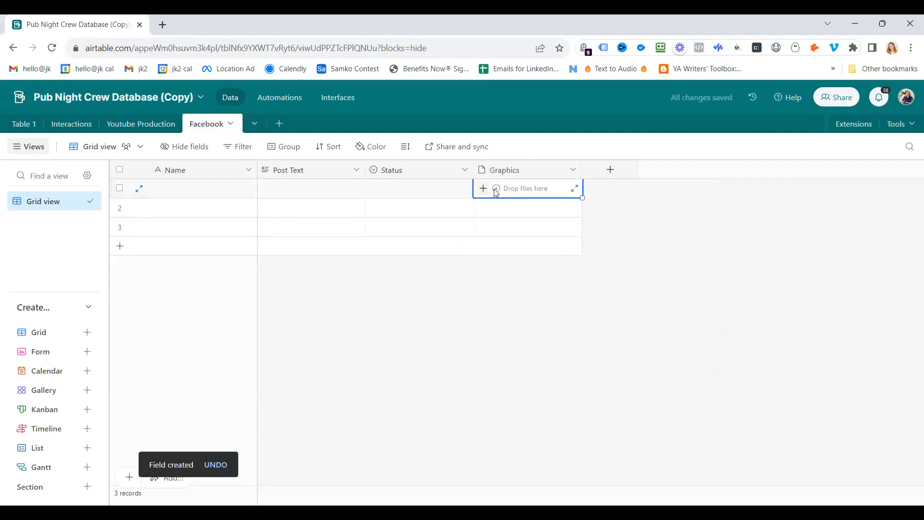
{"action": "left_click", "coordinate": [483, 188]}
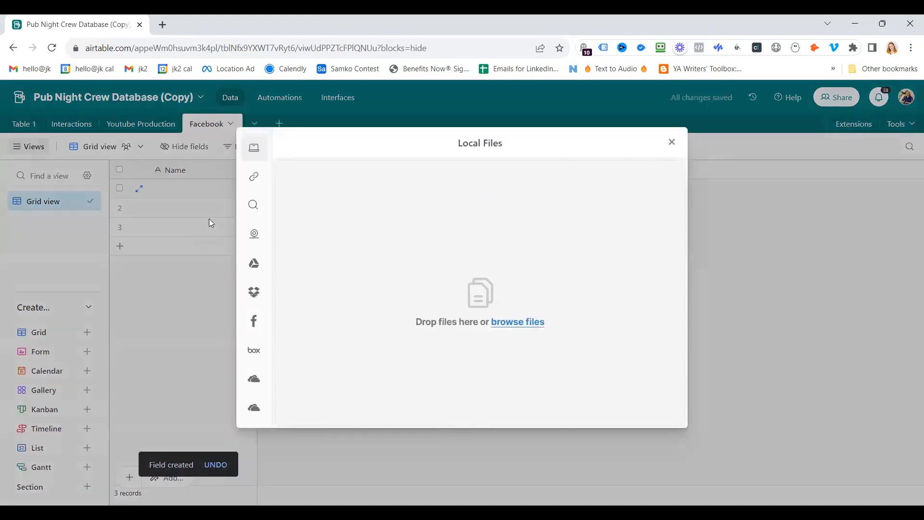
{"action": "mouse_move", "coordinate": [258, 221]}
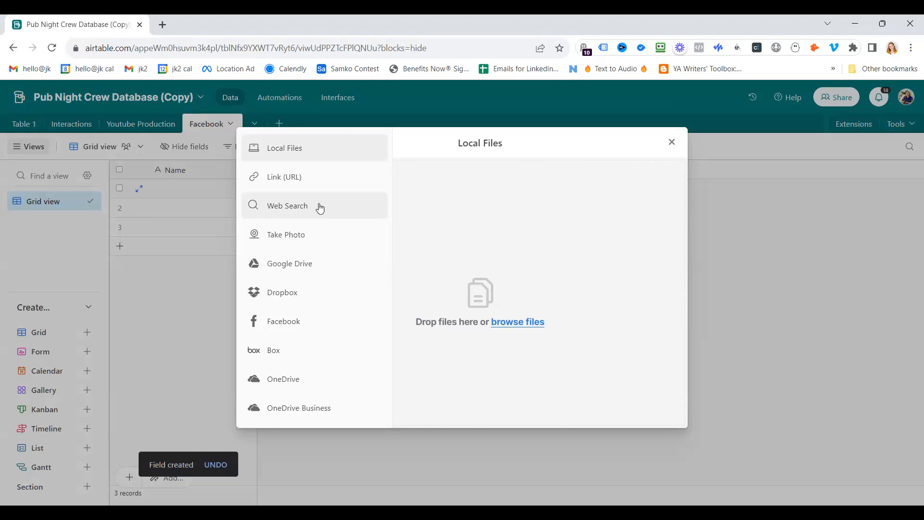
{"action": "left_click", "coordinate": [320, 208]}
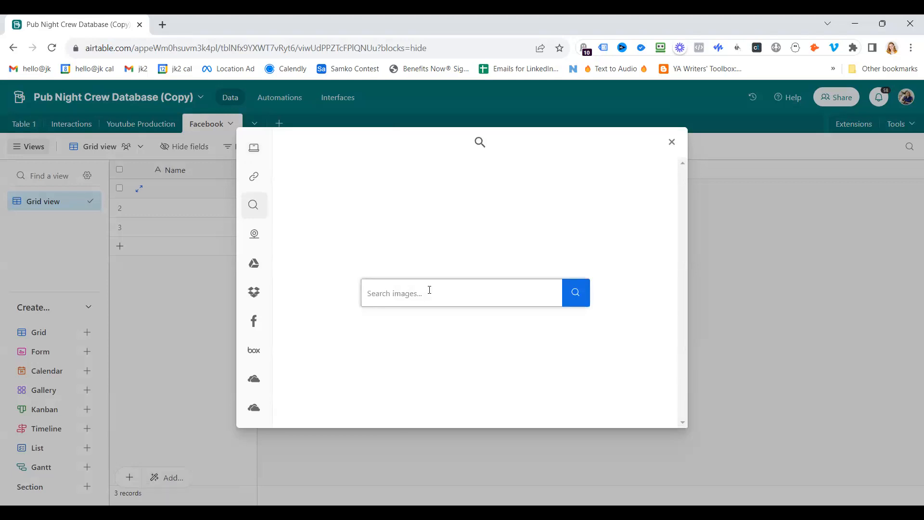
{"action": "type", "text": "fireworks"}
{"action": "key", "text": "Return"}
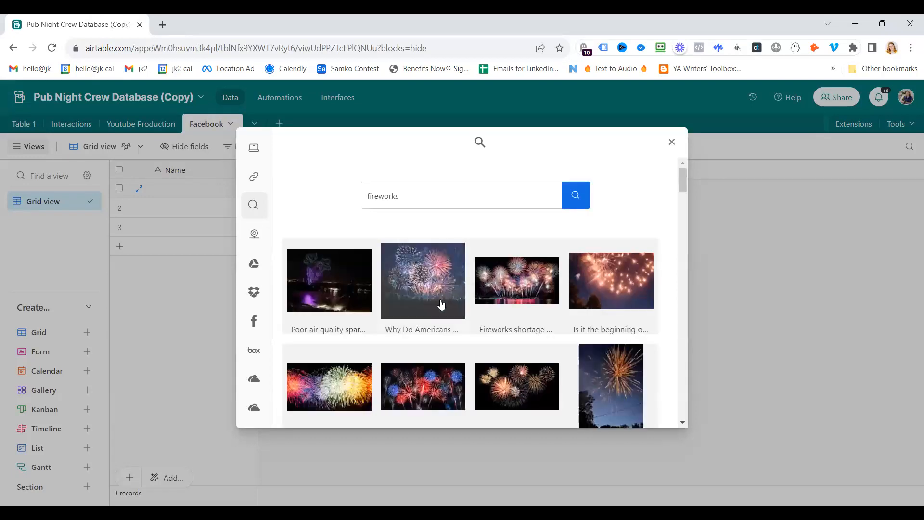
{"action": "left_click", "coordinate": [417, 305]}
{"action": "left_click", "coordinate": [642, 414]}
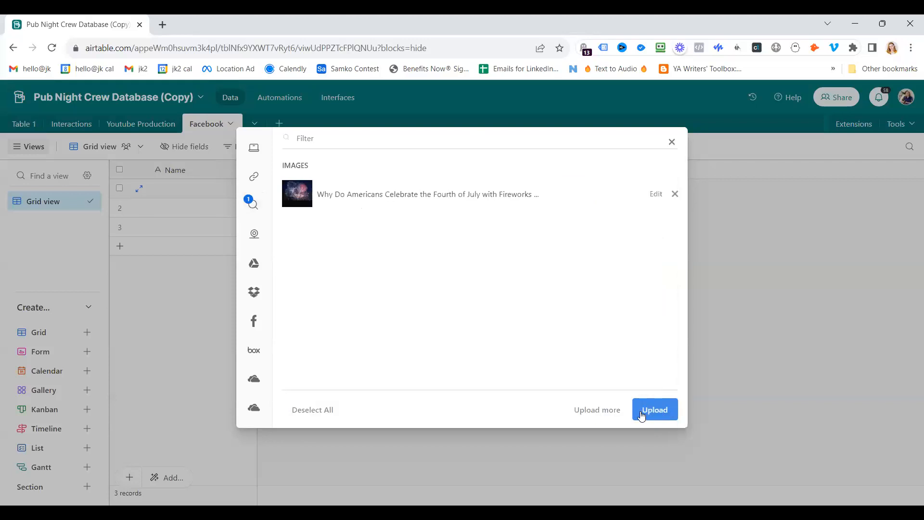
{"action": "left_click", "coordinate": [658, 418]}
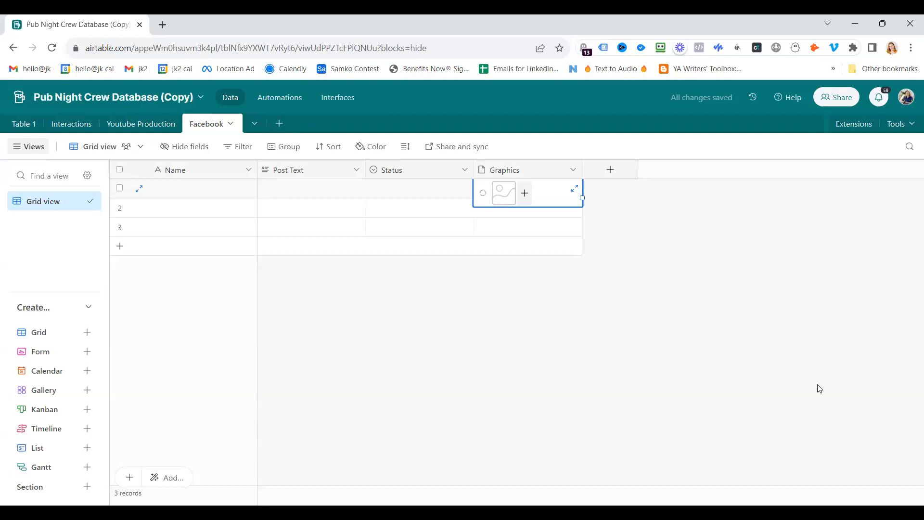
- Fill in the first Facebook record with the name "post 1", the post text "post text" and the status Draft
{"action": "left_click", "coordinate": [280, 189]}
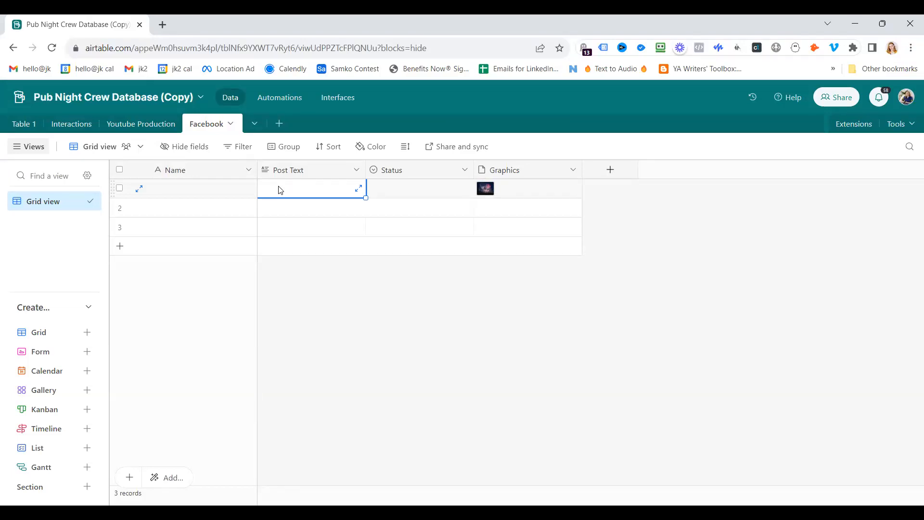
{"action": "left_click", "coordinate": [537, 196]}
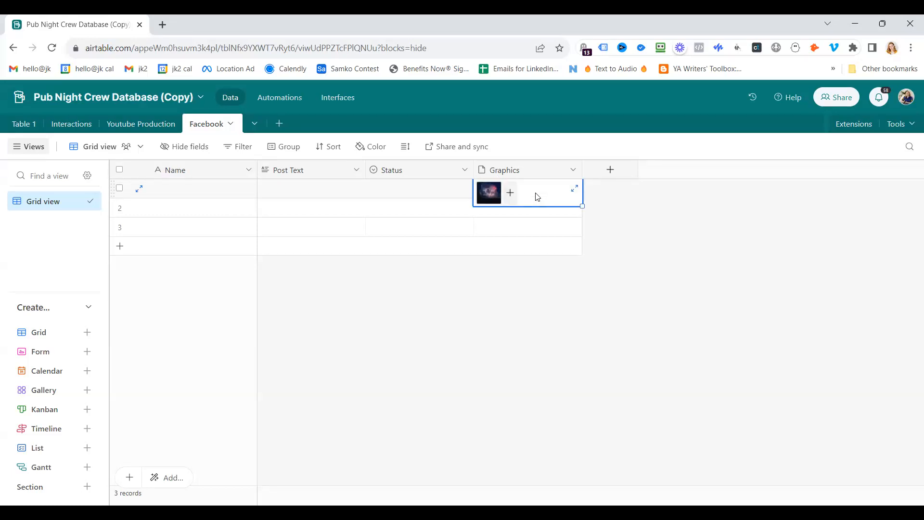
{"action": "left_click", "coordinate": [524, 220]}
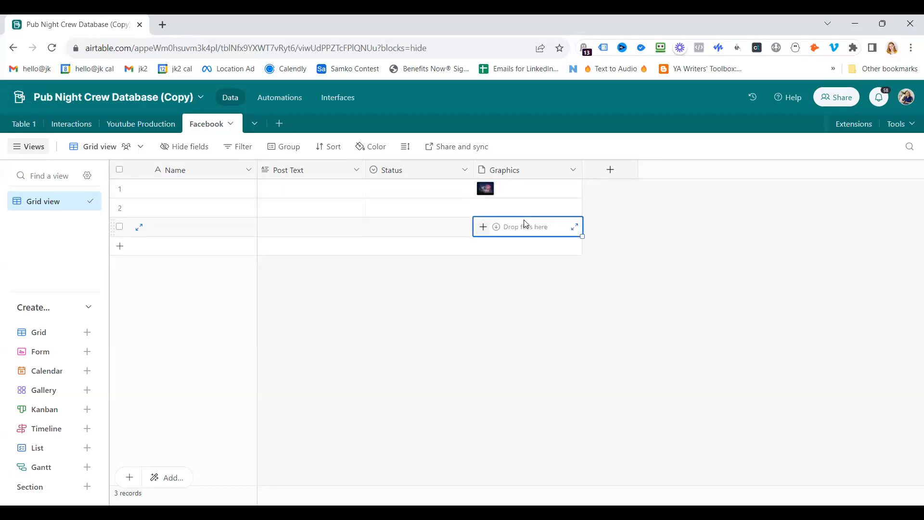
{"action": "left_click", "coordinate": [277, 195]}
{"action": "type", "text": "post text"}
{"action": "left_click", "coordinate": [394, 192]}
{"action": "left_click", "coordinate": [394, 192]}
{"action": "left_click", "coordinate": [398, 259]}
{"action": "left_click", "coordinate": [398, 299]}
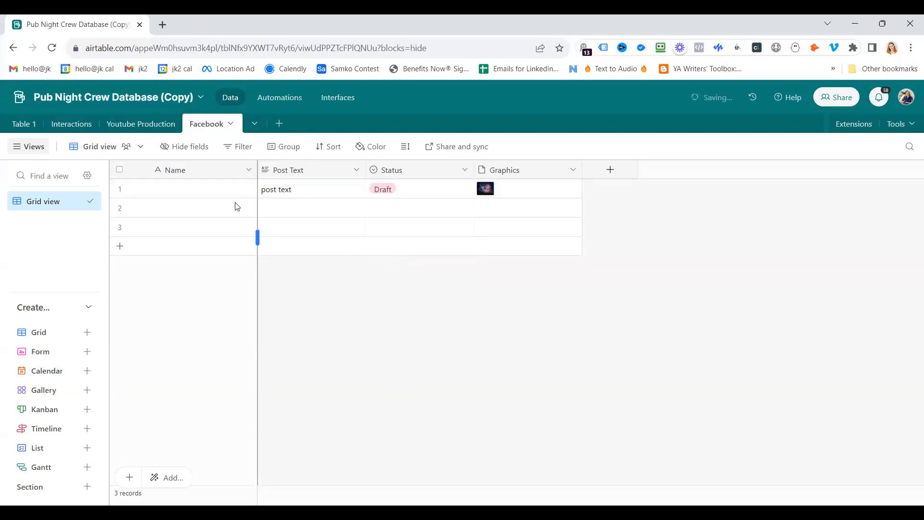
{"action": "left_click", "coordinate": [185, 194]}
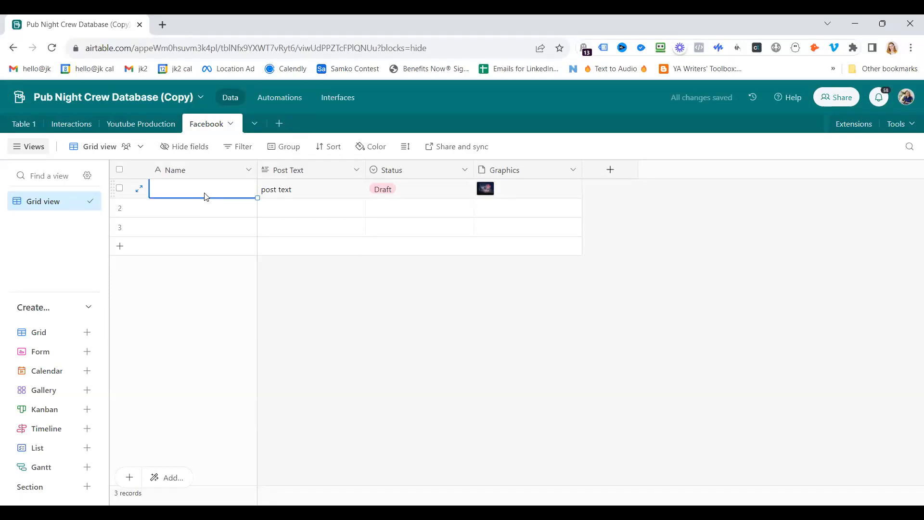
{"action": "type", "text": "post 1"}
{"action": "left_click", "coordinate": [391, 350]}
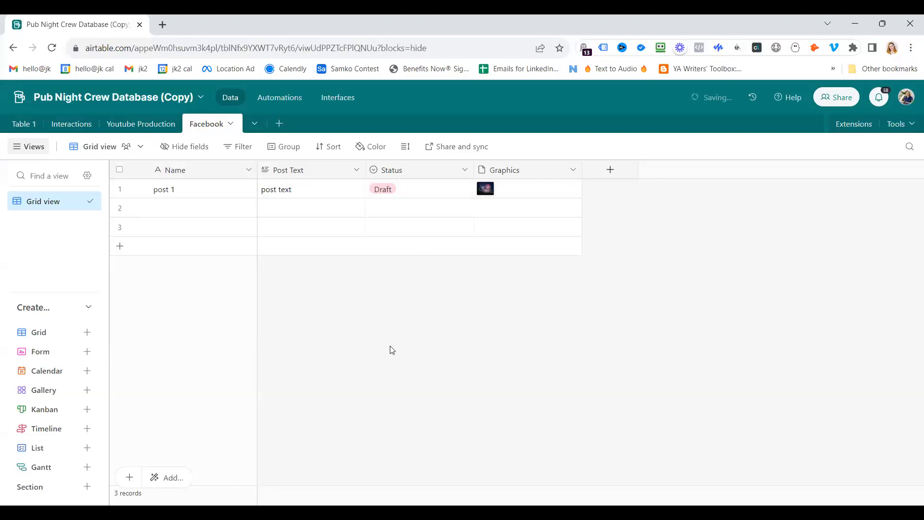
{"action": "left_click", "coordinate": [284, 98]}
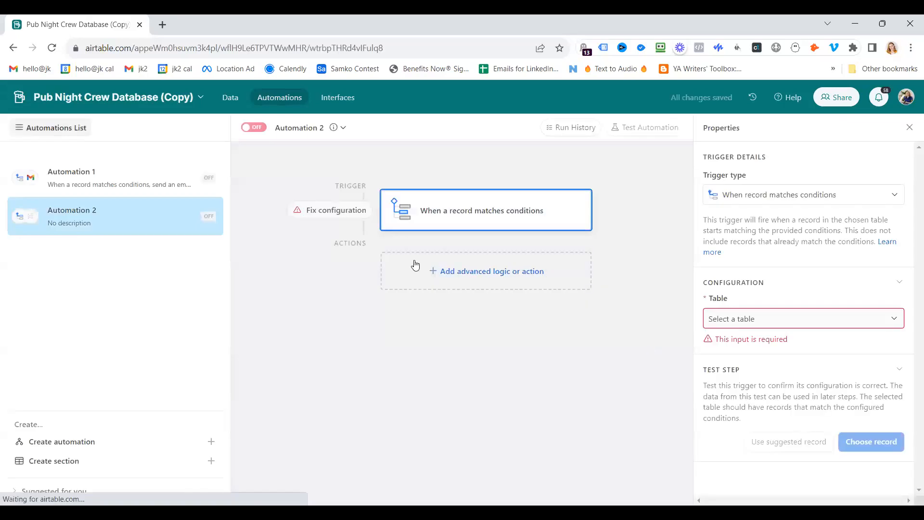
{"action": "left_click", "coordinate": [849, 196]}
{"action": "left_click", "coordinate": [807, 230]}
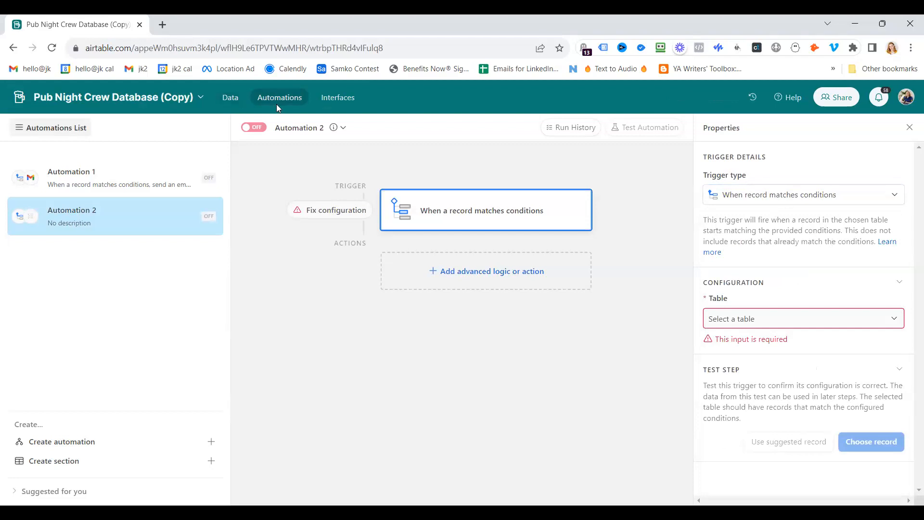
{"action": "left_click", "coordinate": [783, 319]}
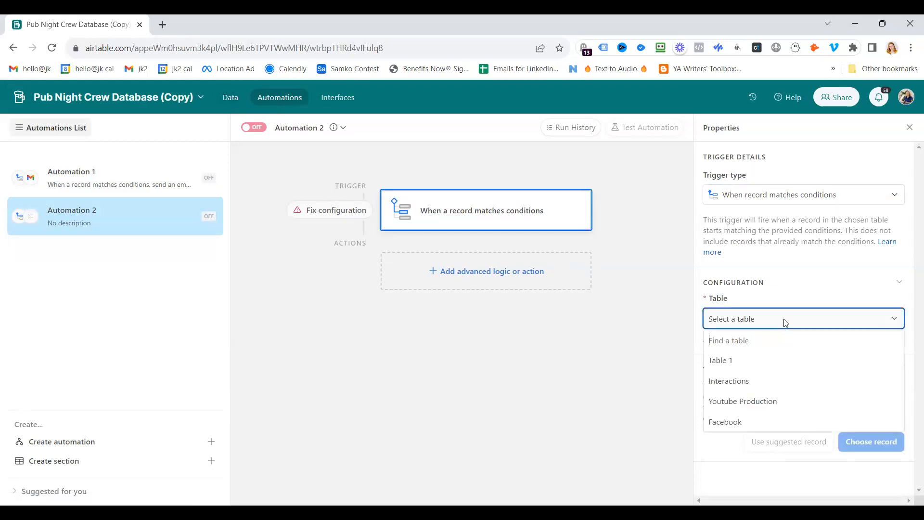
{"action": "left_click", "coordinate": [230, 98]}
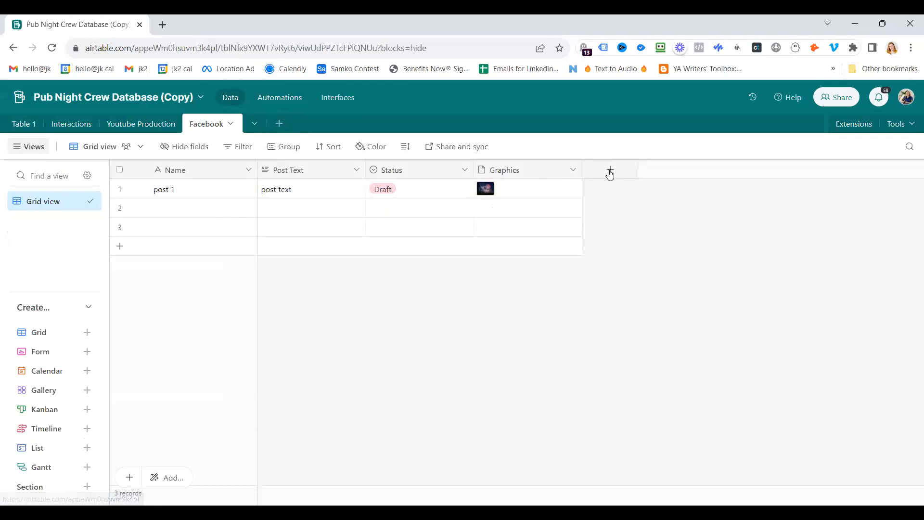
- Add a Checkbox field named Send to Facebook to the Facebook table
{"action": "left_click", "coordinate": [610, 171]}
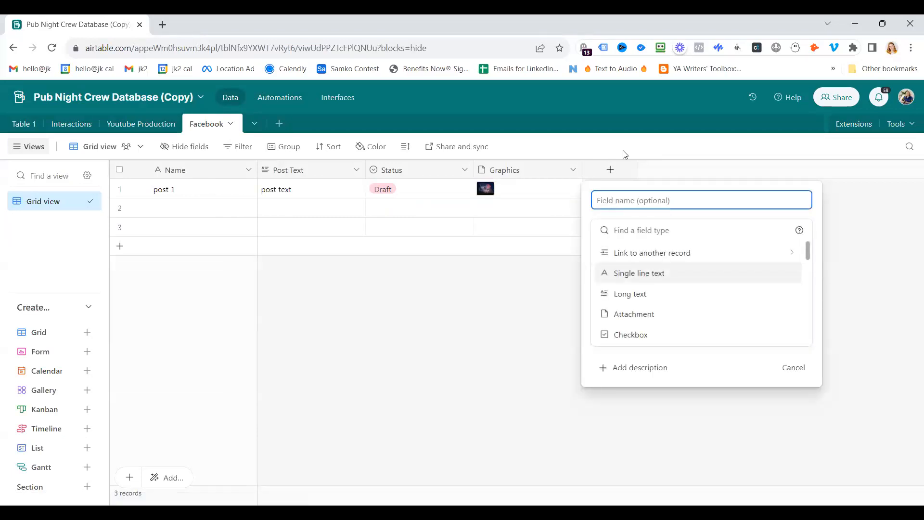
{"action": "type", "text": "Send to Facebook"}
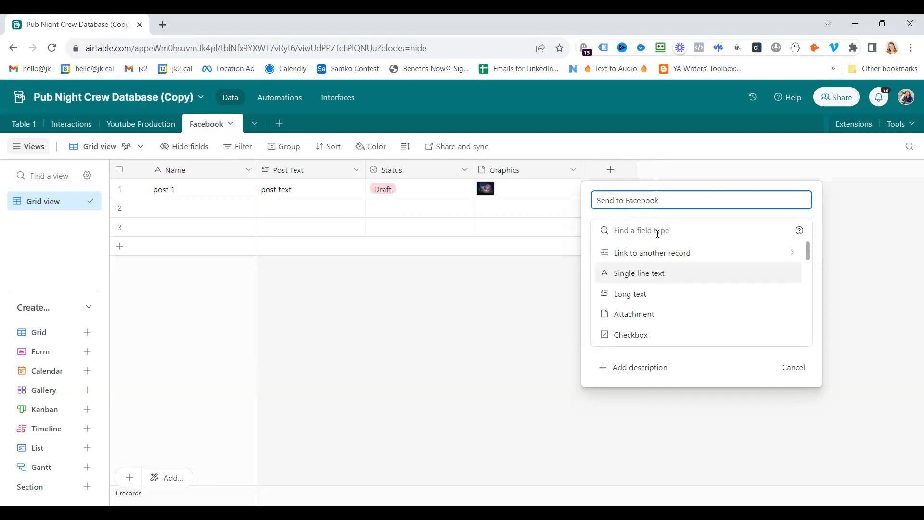
{"action": "left_click", "coordinate": [657, 232]}
{"action": "type", "text": "ch"}
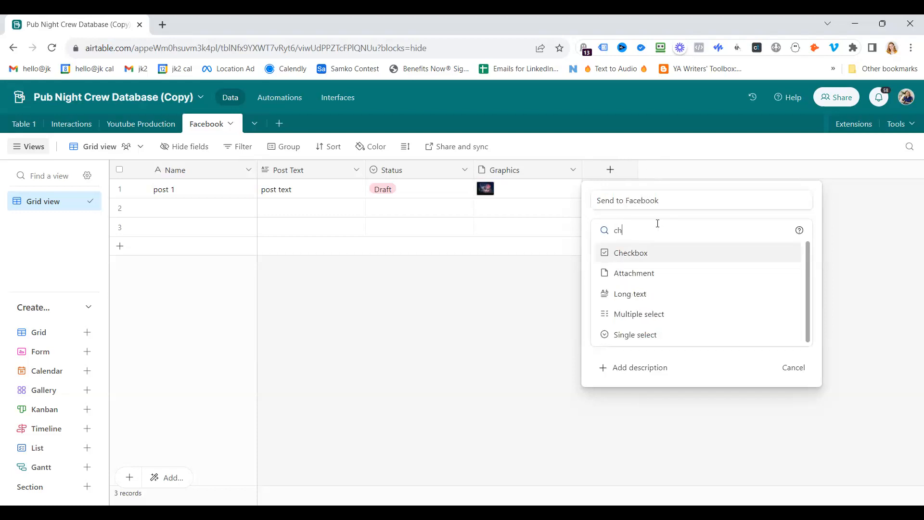
{"action": "key", "text": "BackSpace"}
{"action": "key", "text": "BackSpace"}
{"action": "type", "text": "butt"}
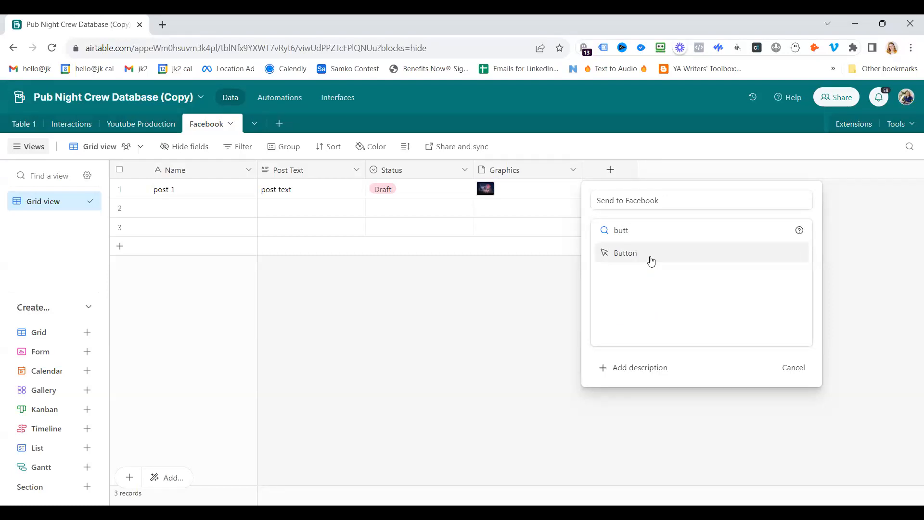
{"action": "key", "text": "ctrl+a"}
{"action": "type", "text": "ch"}
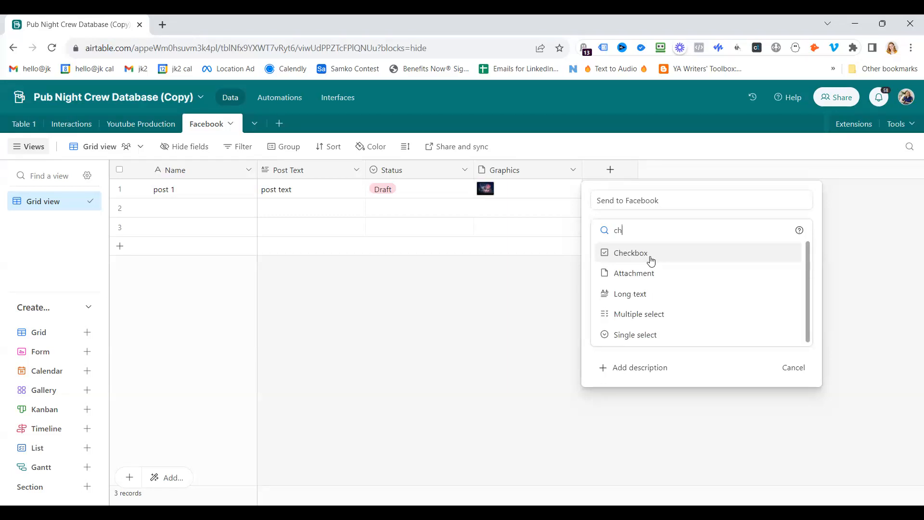
{"action": "left_click", "coordinate": [651, 256]}
{"action": "left_click", "coordinate": [787, 318]}
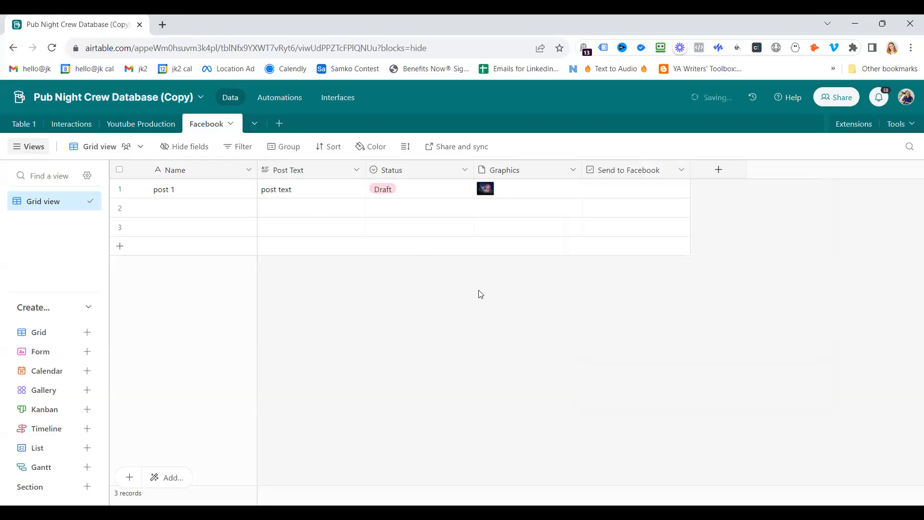
- Tick Send to Facebook for the post 1 record and open Automation 2 in the base's automations
{"action": "left_click", "coordinate": [636, 189]}
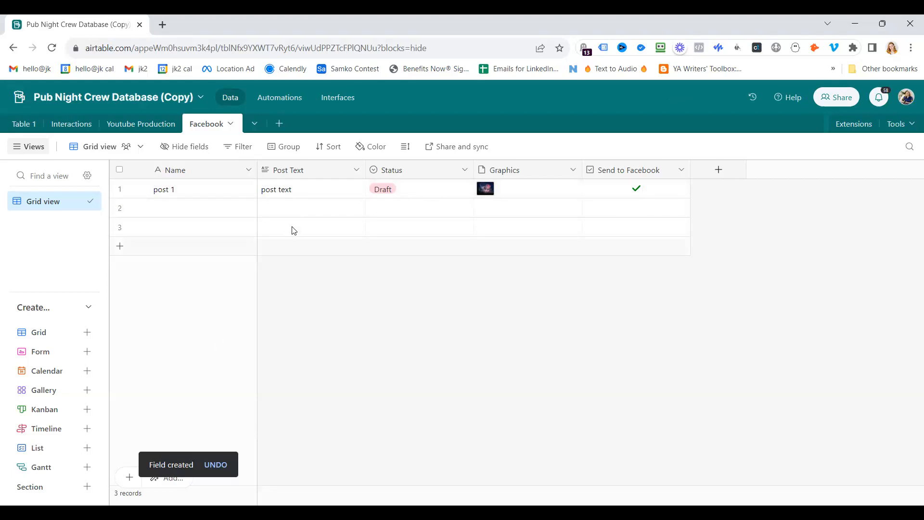
{"action": "left_click", "coordinate": [310, 190]}
{"action": "left_click", "coordinate": [421, 189]}
{"action": "left_click", "coordinate": [525, 191]}
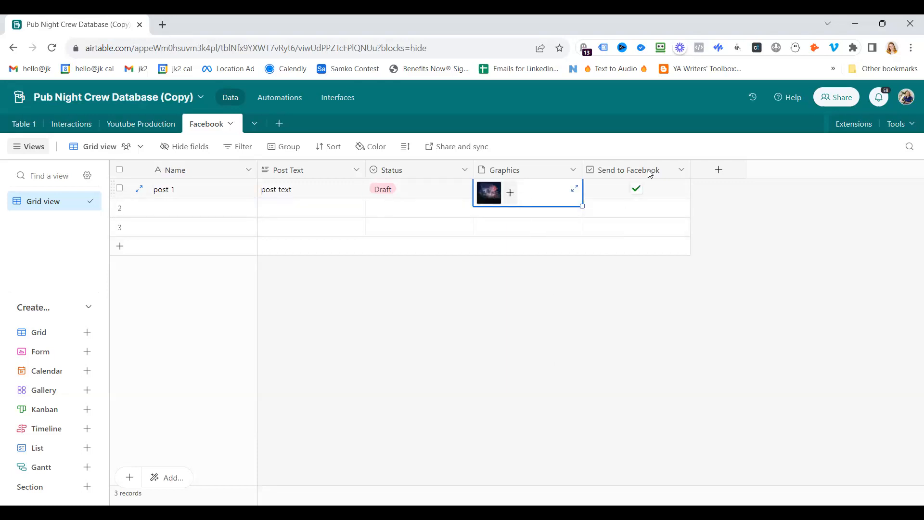
{"action": "left_click", "coordinate": [666, 193]}
{"action": "left_click", "coordinate": [284, 104]}
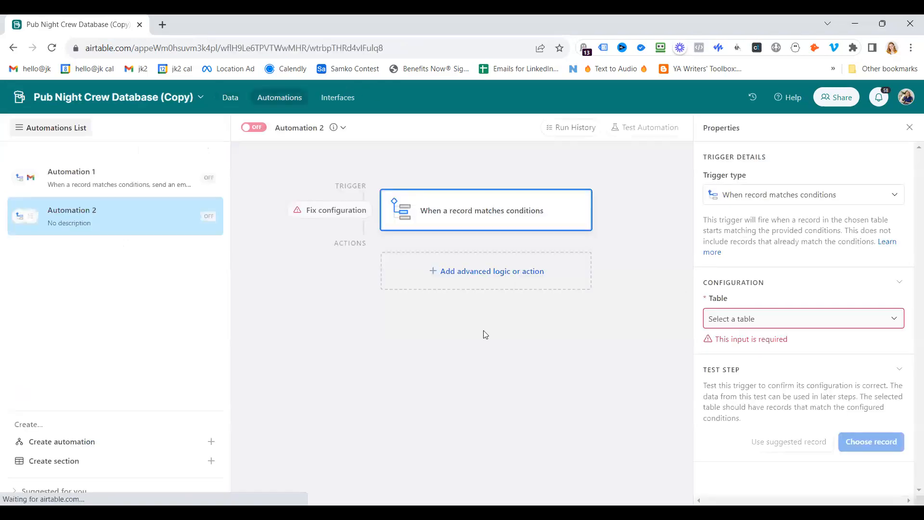
- Set Automation 2's trigger to watch the Facebook table for records whose Send to Facebook checkbox is ticked
{"action": "left_click", "coordinate": [740, 322]}
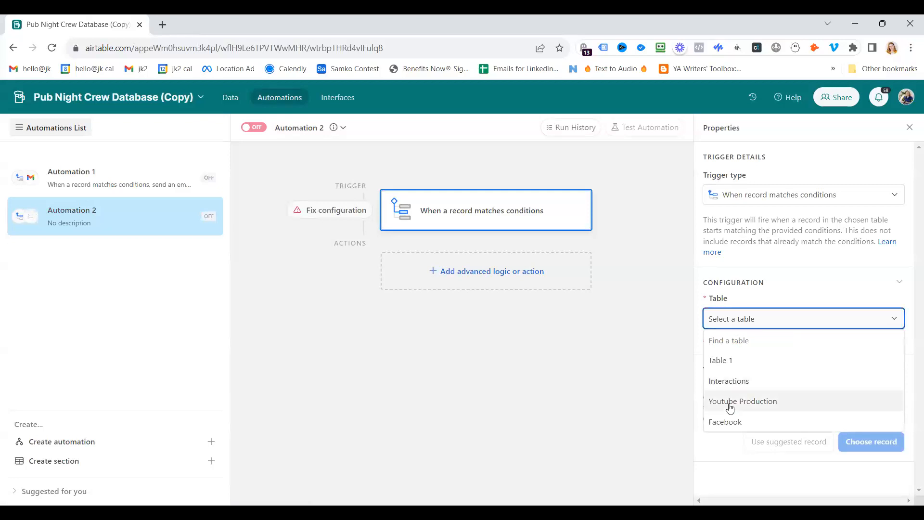
{"action": "left_click", "coordinate": [727, 421]}
{"action": "left_click", "coordinate": [745, 367]}
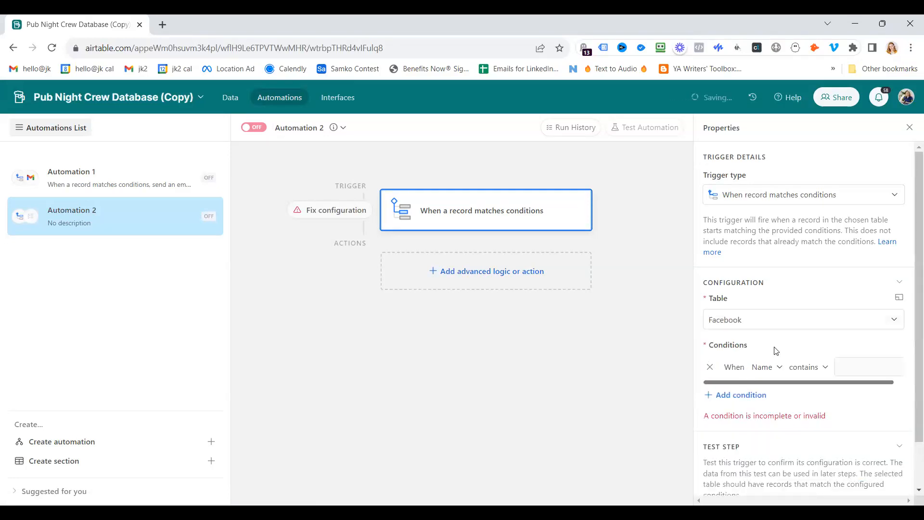
{"action": "left_click", "coordinate": [766, 314]}
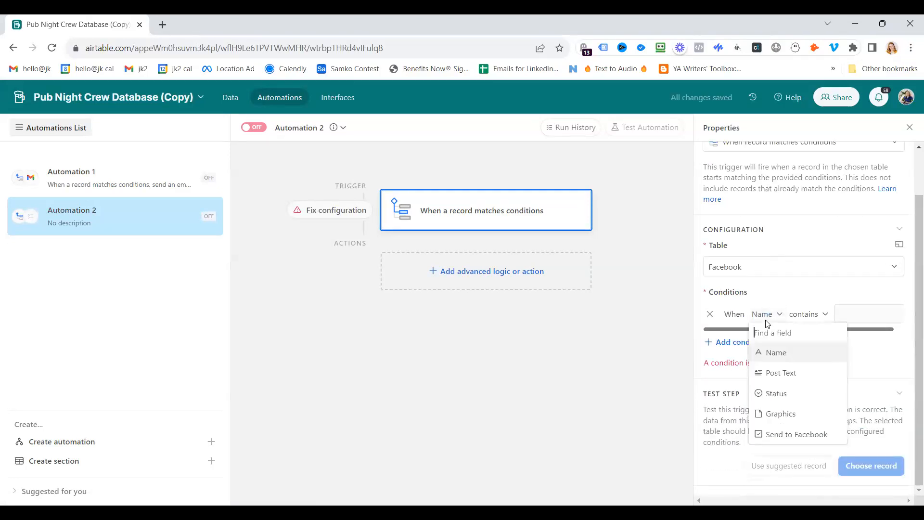
{"action": "left_click", "coordinate": [795, 434]}
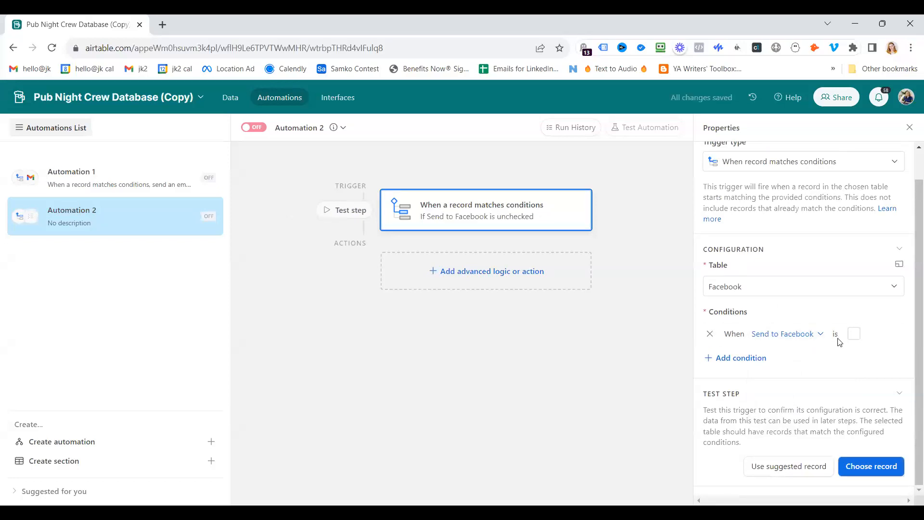
{"action": "left_click", "coordinate": [855, 337]}
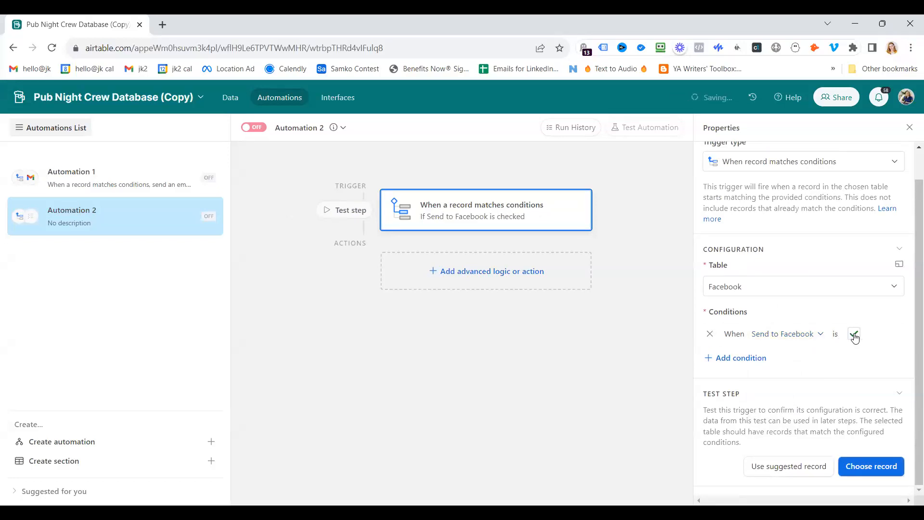
- Add a second trigger condition requiring that Post Text is not empty
{"action": "left_click", "coordinate": [757, 364]}
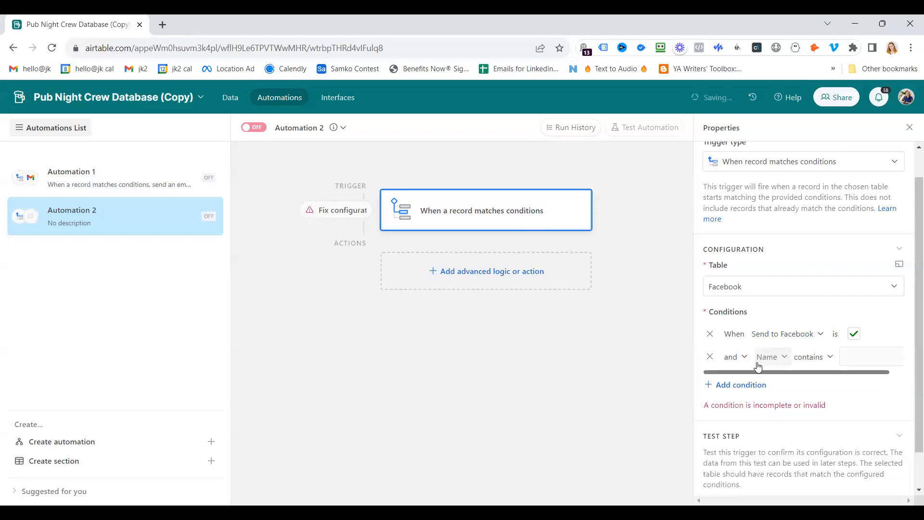
{"action": "left_click", "coordinate": [783, 359]}
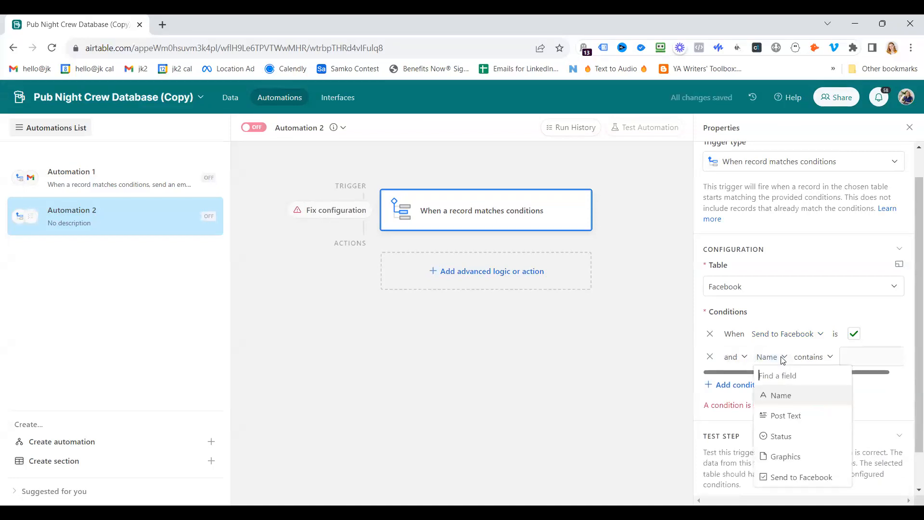
{"action": "left_click", "coordinate": [789, 416]}
{"action": "left_click", "coordinate": [818, 357]}
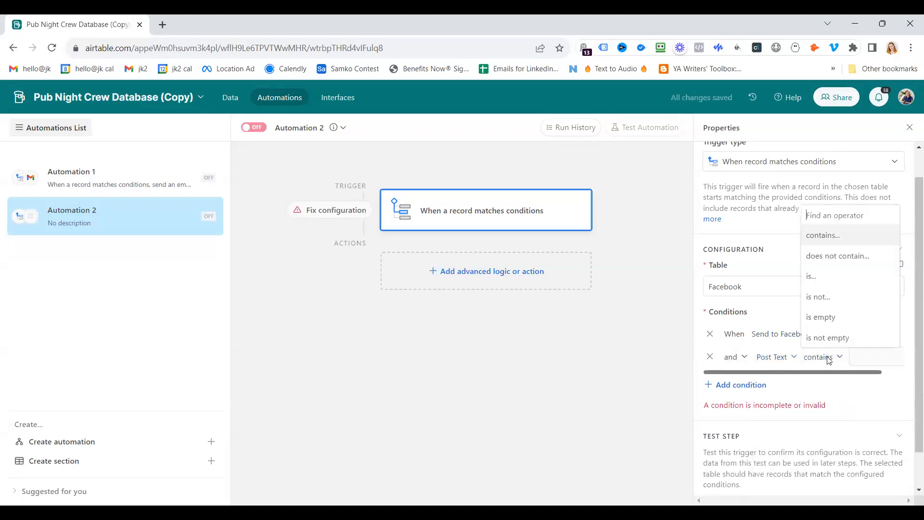
{"action": "left_click", "coordinate": [830, 337]}
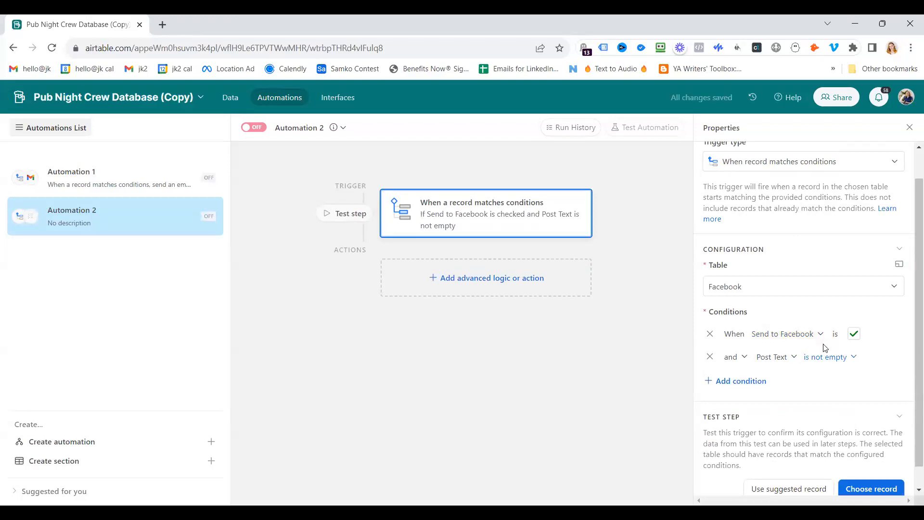
- Test the trigger with the post 1 record
{"action": "scroll", "coordinate": [847, 398], "scroll_direction": "down", "scroll_amount": 1}
{"action": "left_click", "coordinate": [871, 475]}
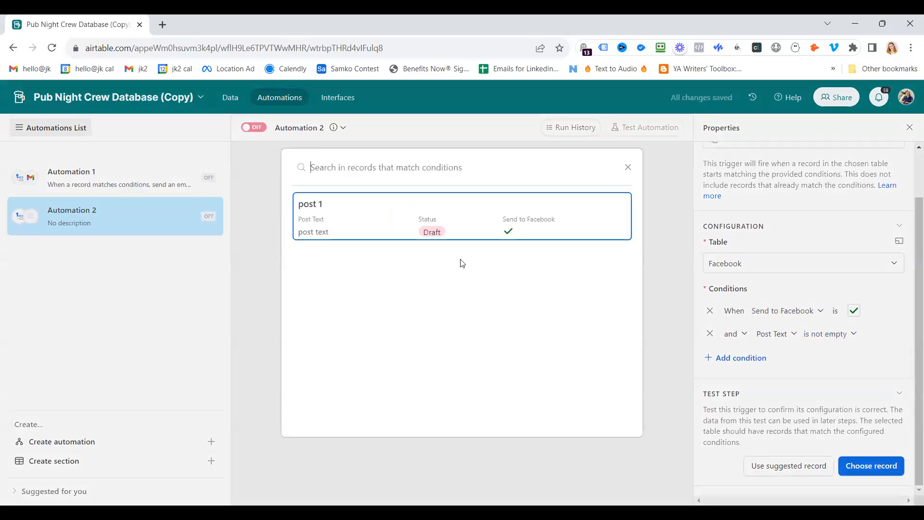
{"action": "left_click", "coordinate": [355, 221]}
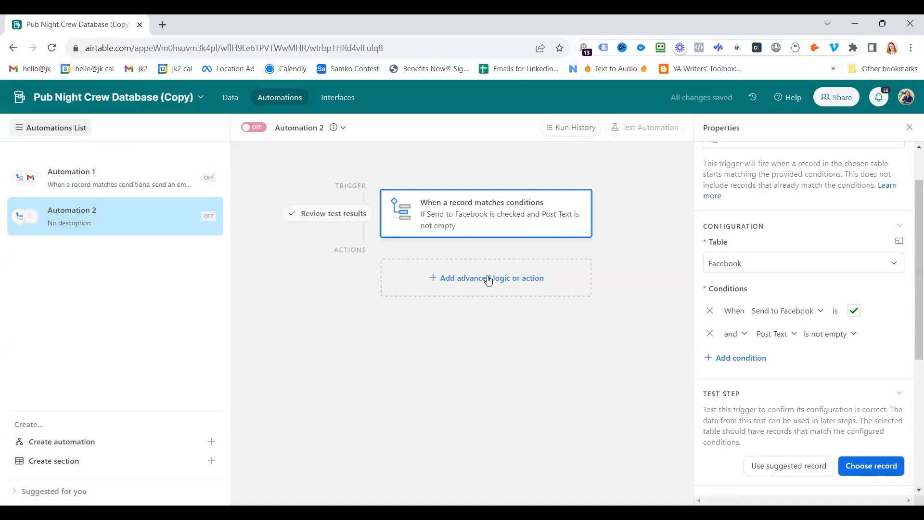
- Add a Facebook Pages action that creates a post to Automation 2
{"action": "left_click", "coordinate": [466, 290]}
{"action": "scroll", "coordinate": [500, 404], "scroll_direction": "down", "scroll_amount": 5}
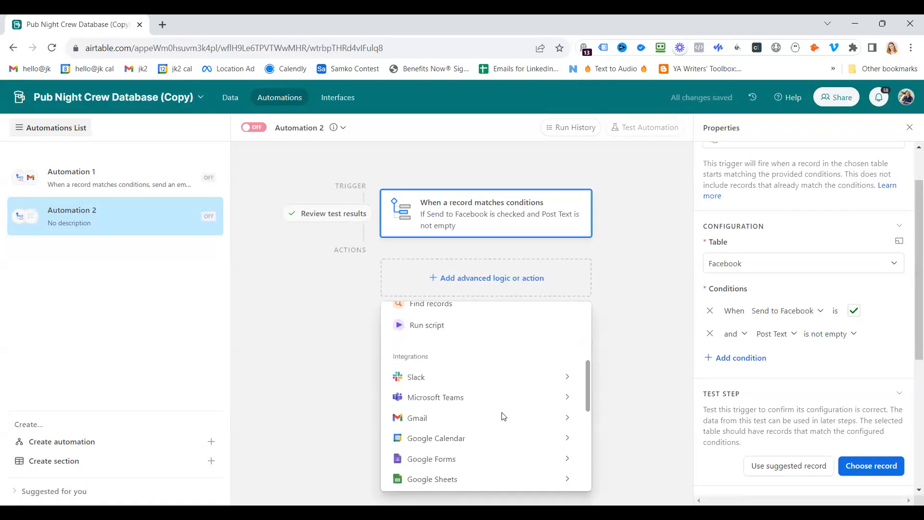
{"action": "scroll", "coordinate": [505, 418], "scroll_direction": "down", "scroll_amount": 6}
{"action": "scroll", "coordinate": [472, 385], "scroll_direction": "up", "scroll_amount": 1}
{"action": "mouse_move", "coordinate": [458, 340]}
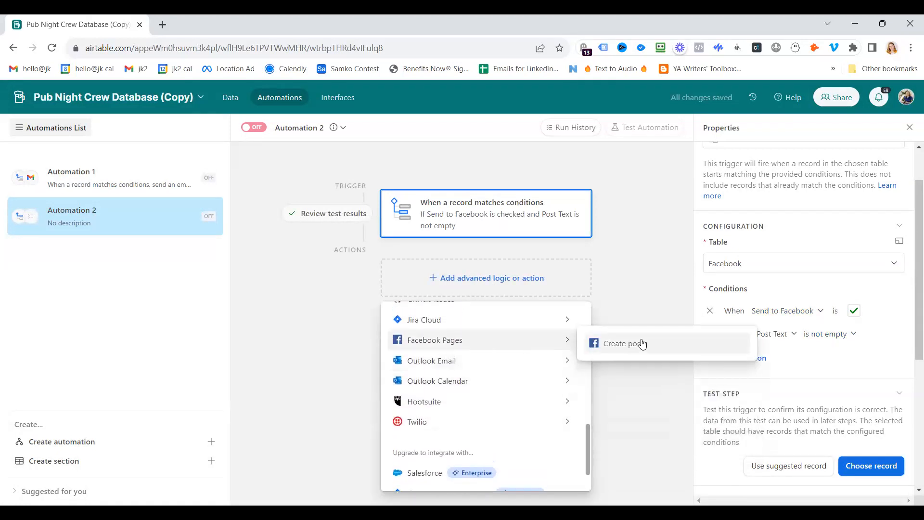
{"action": "left_click", "coordinate": [643, 343]}
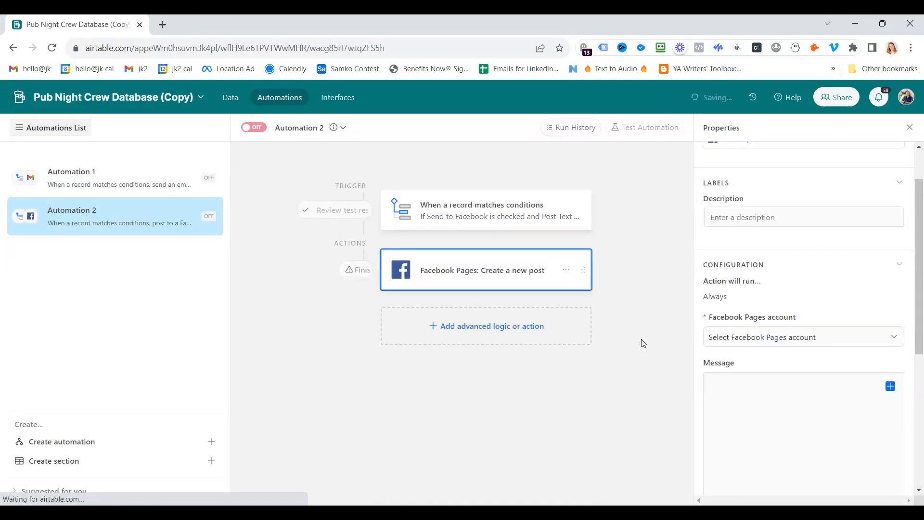
- Use the connected Facebook Pages account for the action and select the first page offered as its destination
{"action": "left_click", "coordinate": [793, 343]}
{"action": "left_click", "coordinate": [795, 386]}
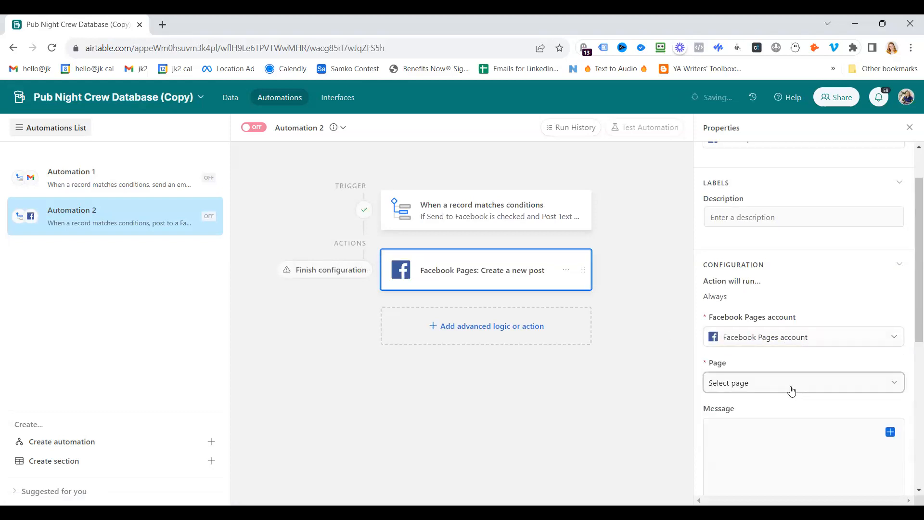
{"action": "scroll", "coordinate": [799, 337], "scroll_direction": "down", "scroll_amount": 2}
{"action": "left_click", "coordinate": [761, 291]}
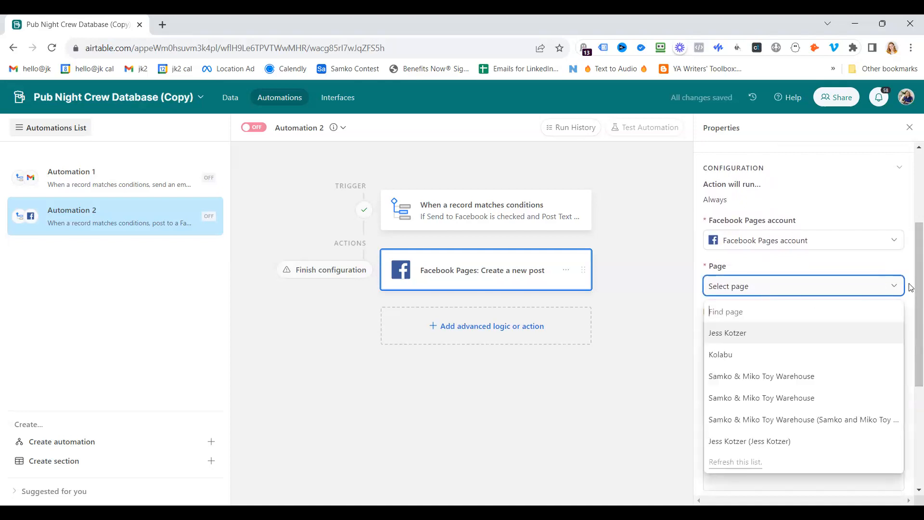
{"action": "left_click", "coordinate": [746, 334]}
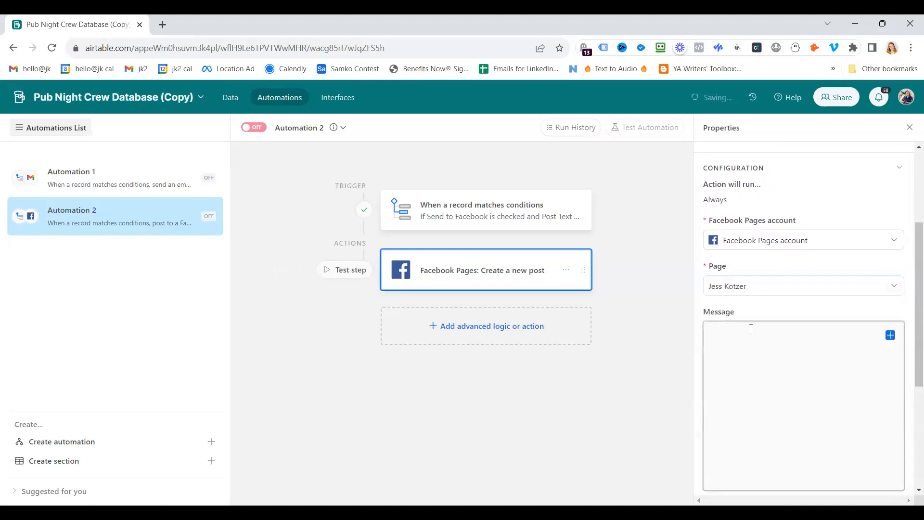
- Insert the trigger record's Post Text field value into the Facebook post's message
{"action": "left_click", "coordinate": [801, 339]}
{"action": "left_click", "coordinate": [890, 299]}
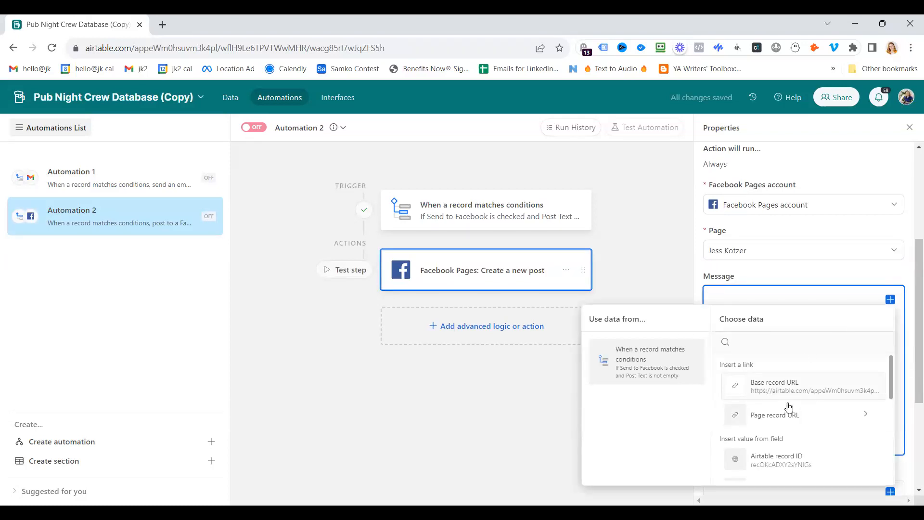
{"action": "scroll", "coordinate": [790, 412], "scroll_direction": "down", "scroll_amount": 1}
{"action": "scroll", "coordinate": [801, 423], "scroll_direction": "down", "scroll_amount": 3}
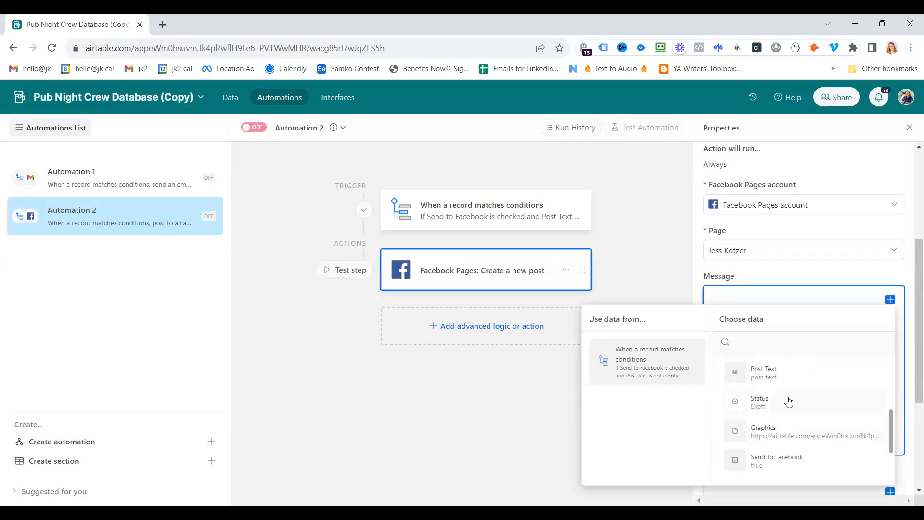
{"action": "left_click", "coordinate": [781, 380]}
- Add the trigger record's Graphics field as the Facebook post's attachment
{"action": "scroll", "coordinate": [789, 366], "scroll_direction": "down", "scroll_amount": 4}
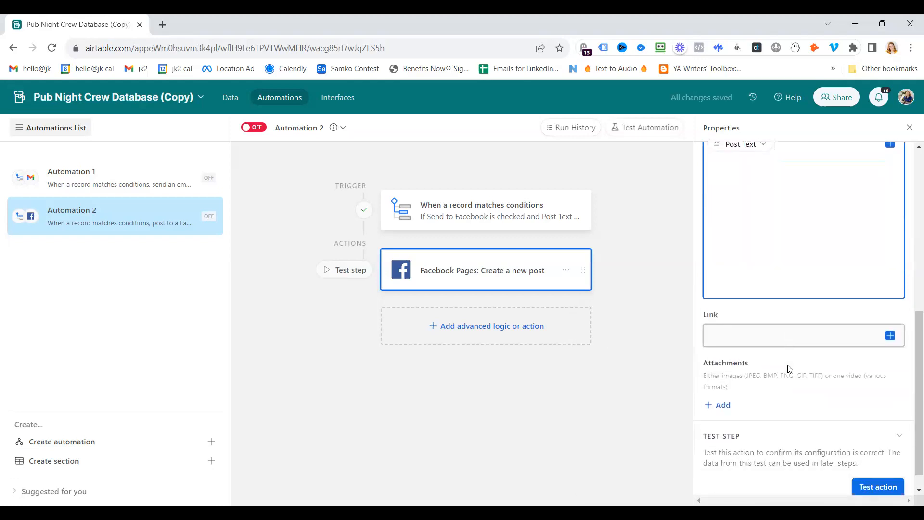
{"action": "left_click", "coordinate": [720, 388]}
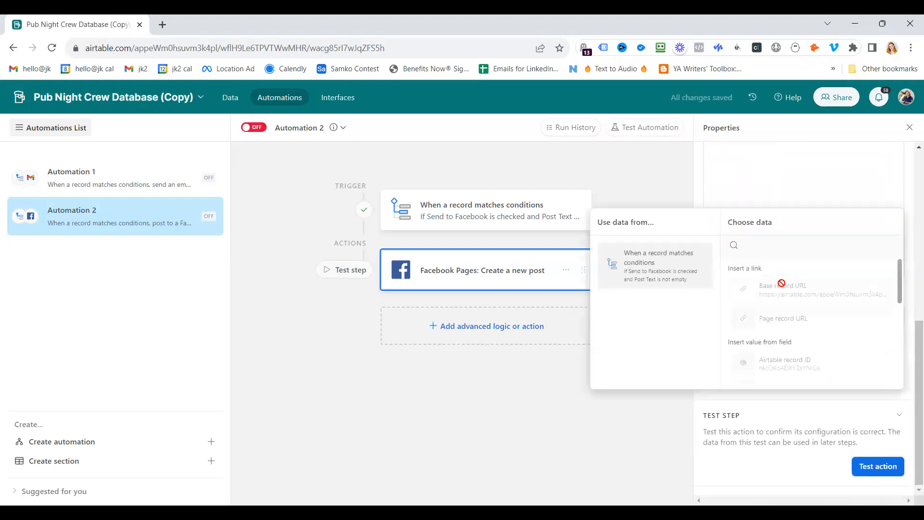
{"action": "scroll", "coordinate": [801, 347], "scroll_direction": "down", "scroll_amount": 3}
{"action": "left_click", "coordinate": [790, 315]}
{"action": "scroll", "coordinate": [826, 368], "scroll_direction": "down", "scroll_amount": 2}
- Check the Facebook post action's configuration and run its test
{"action": "scroll", "coordinate": [826, 365], "scroll_direction": "up", "scroll_amount": 4}
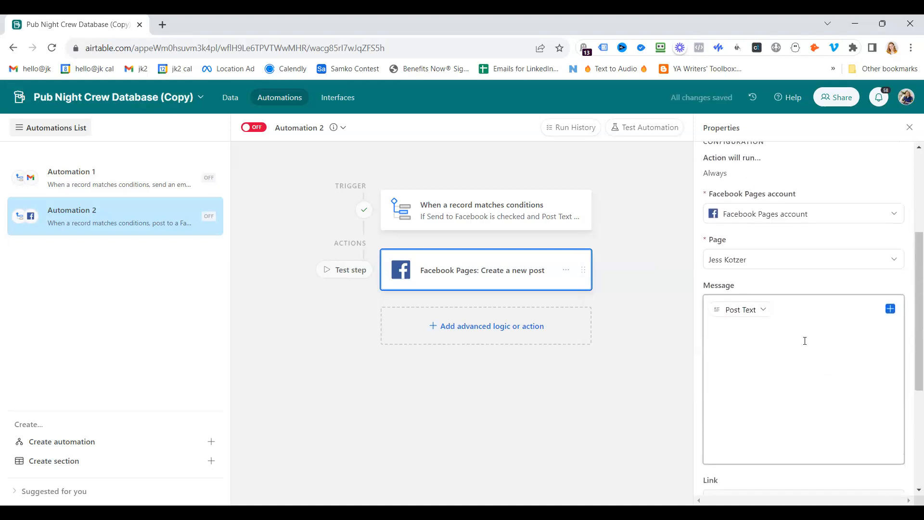
{"action": "scroll", "coordinate": [819, 361], "scroll_direction": "down", "scroll_amount": 4}
{"action": "left_click", "coordinate": [884, 468]}
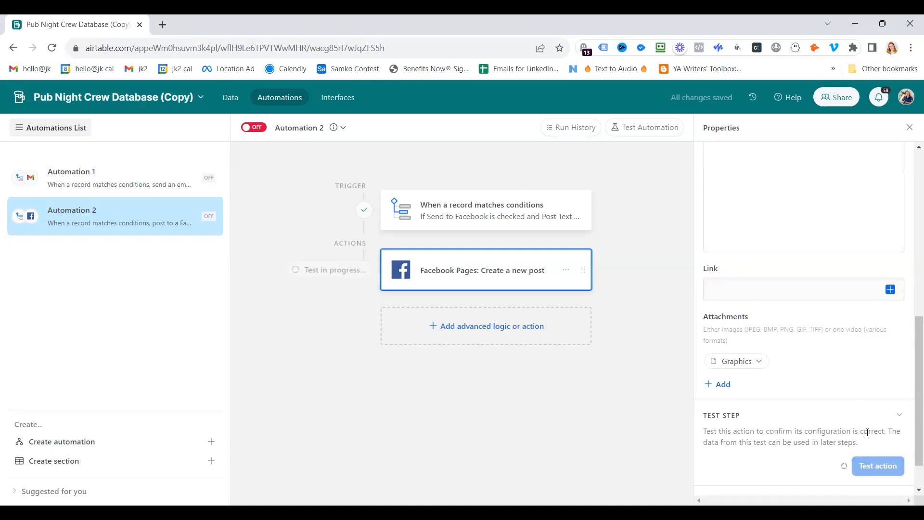
{"action": "scroll", "coordinate": [849, 371], "scroll_direction": "up", "scroll_amount": 5}
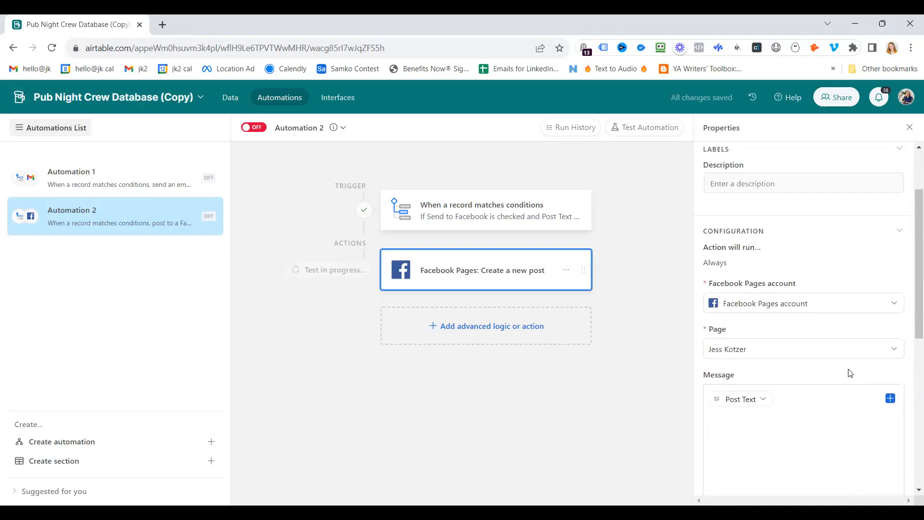
{"action": "scroll", "coordinate": [850, 373], "scroll_direction": "down", "scroll_amount": 2}
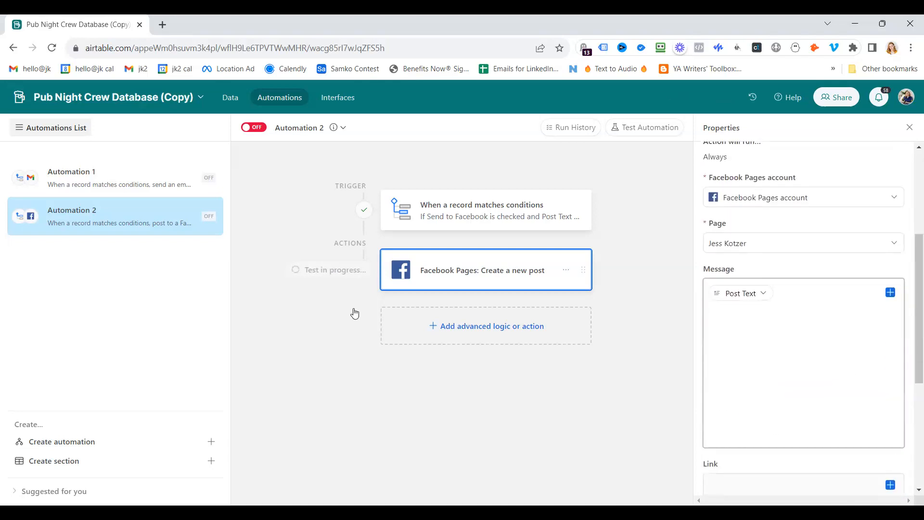
- Examine the test results of the Facebook post action and of the record-matching trigger
{"action": "left_click", "coordinate": [328, 271]}
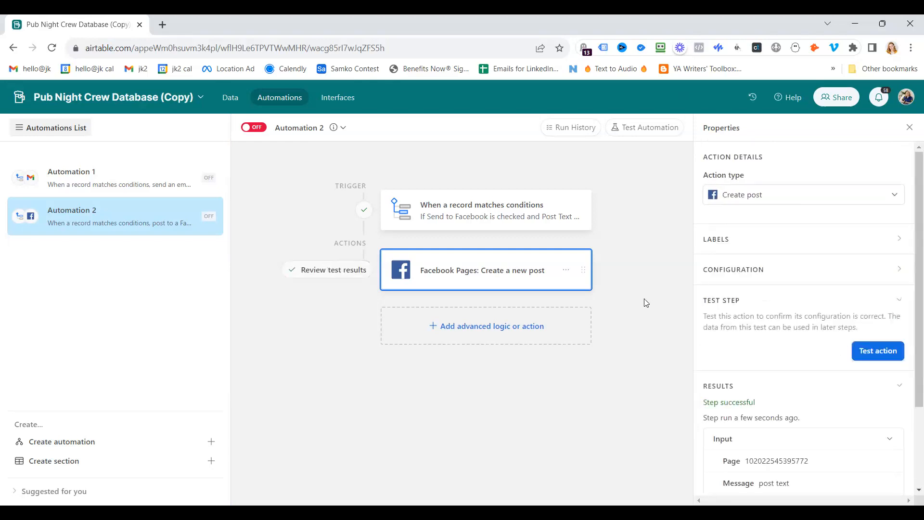
{"action": "scroll", "coordinate": [832, 306], "scroll_direction": "down", "scroll_amount": 3}
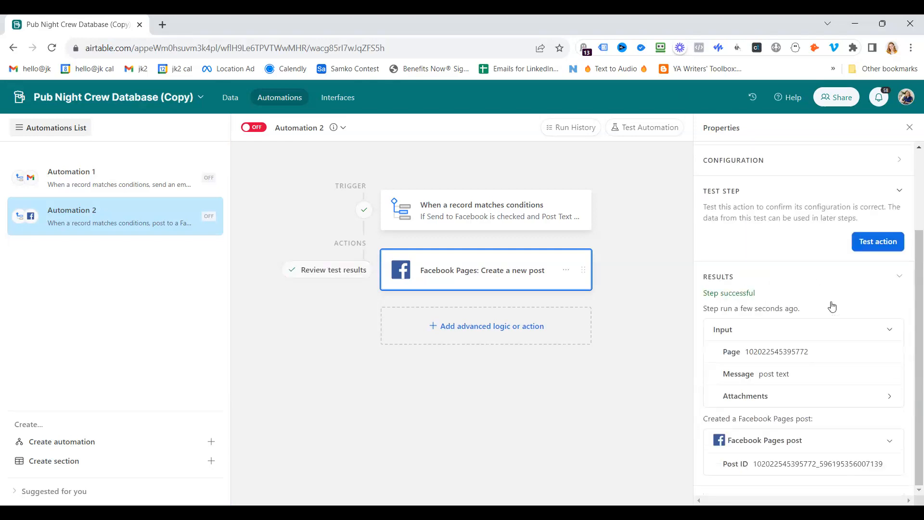
{"action": "scroll", "coordinate": [832, 307], "scroll_direction": "up", "scroll_amount": 3}
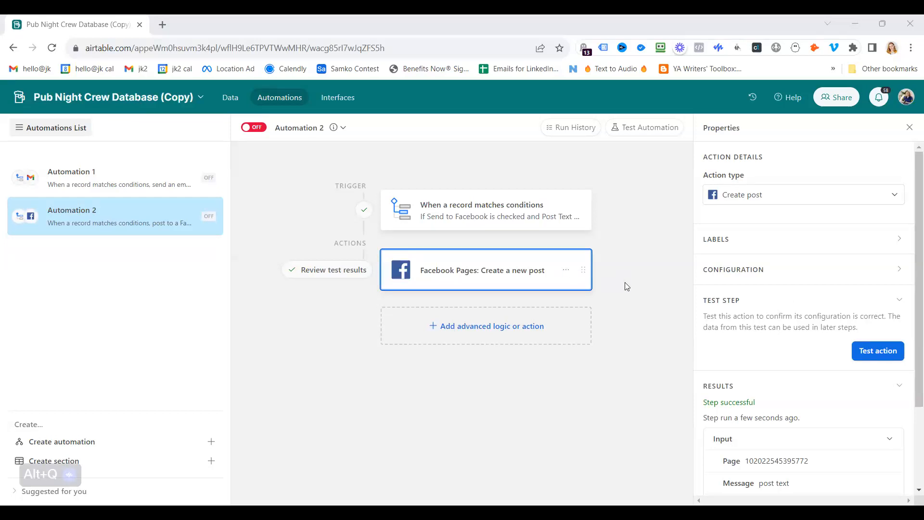
{"action": "scroll", "coordinate": [843, 366], "scroll_direction": "down", "scroll_amount": 2}
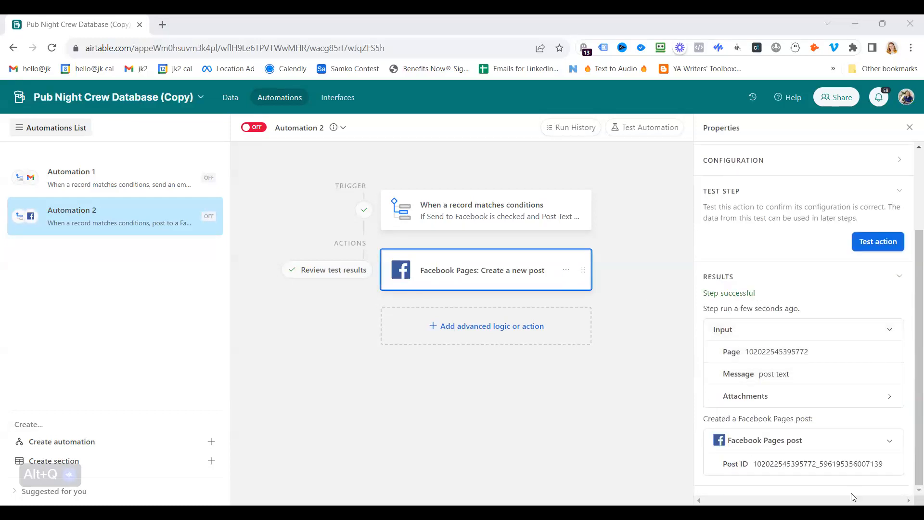
{"action": "left_click", "coordinate": [427, 205]}
{"action": "scroll", "coordinate": [864, 324], "scroll_direction": "down", "scroll_amount": 3}
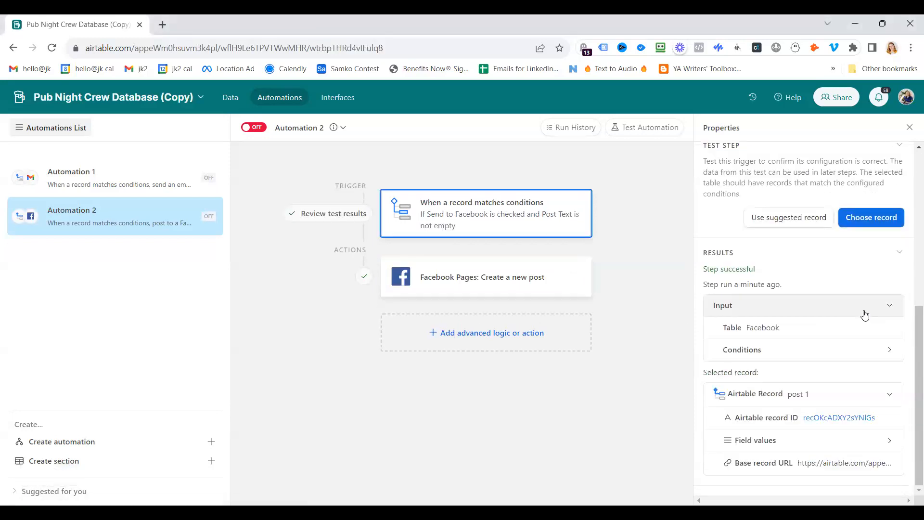
{"action": "left_click", "coordinate": [506, 282]}
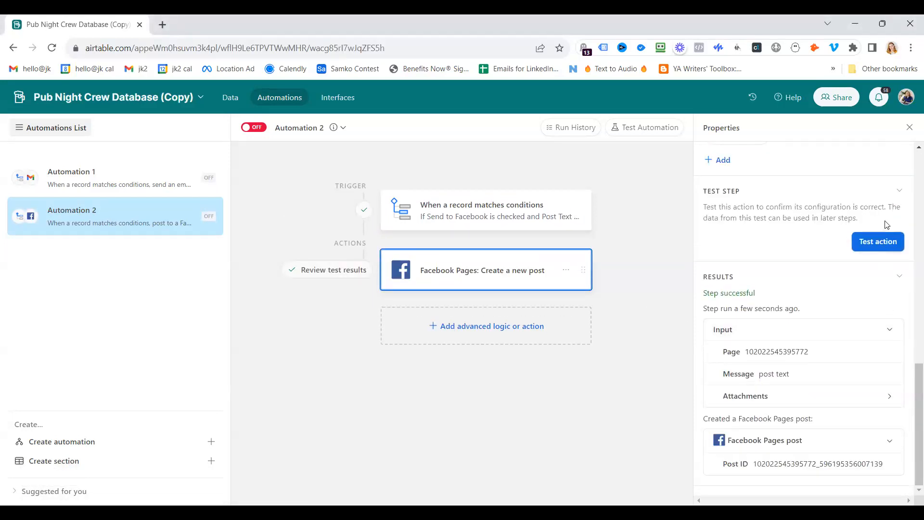
- Review the Facebook post action's results and attachment setting, and return to the Facebook table's data
{"action": "left_click", "coordinate": [909, 128]}
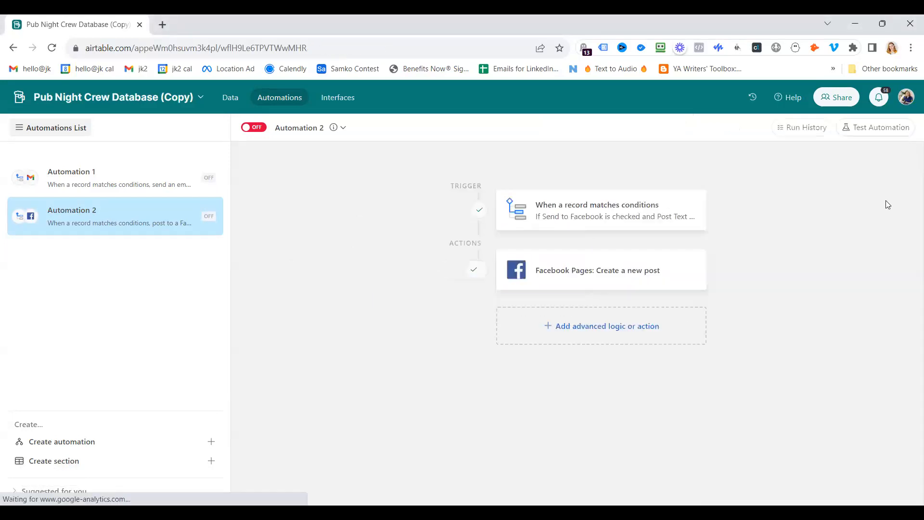
{"action": "left_click", "coordinate": [573, 275]}
{"action": "scroll", "coordinate": [823, 345], "scroll_direction": "down", "scroll_amount": 10}
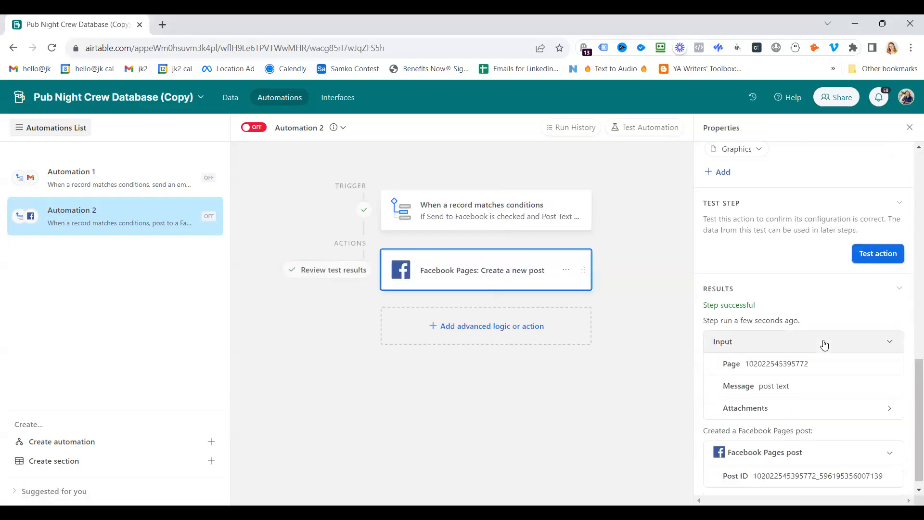
{"action": "scroll", "coordinate": [825, 345], "scroll_direction": "up", "scroll_amount": 5}
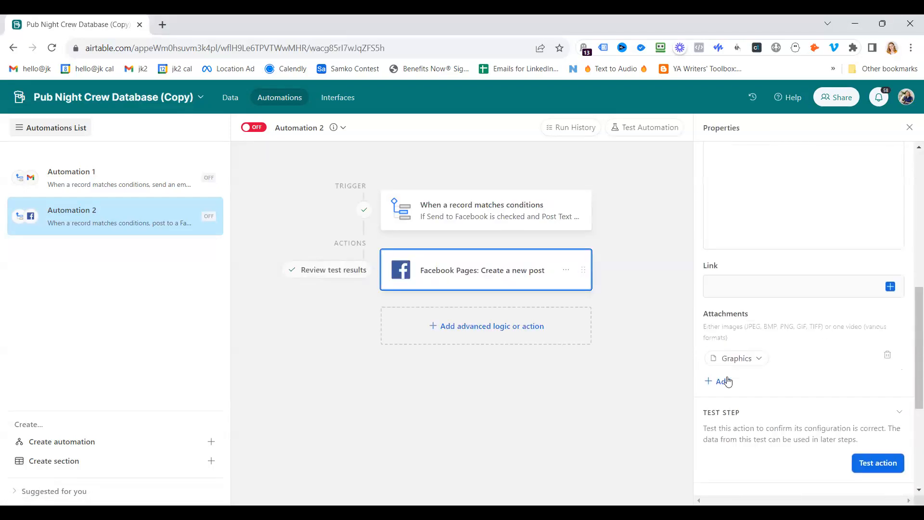
{"action": "mouse_move", "coordinate": [731, 369]}
{"action": "left_click", "coordinate": [223, 100]}
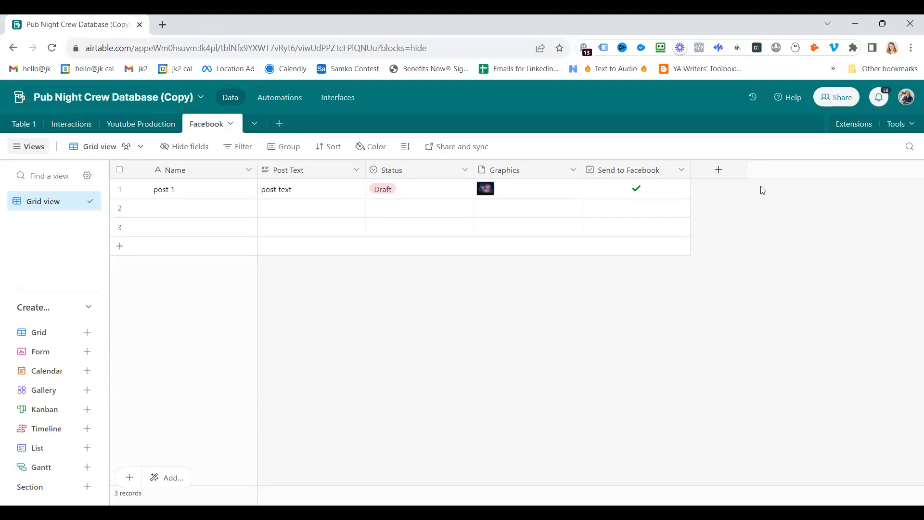
- Add a Number field named Likes to the Facebook table
{"action": "left_click", "coordinate": [710, 172]}
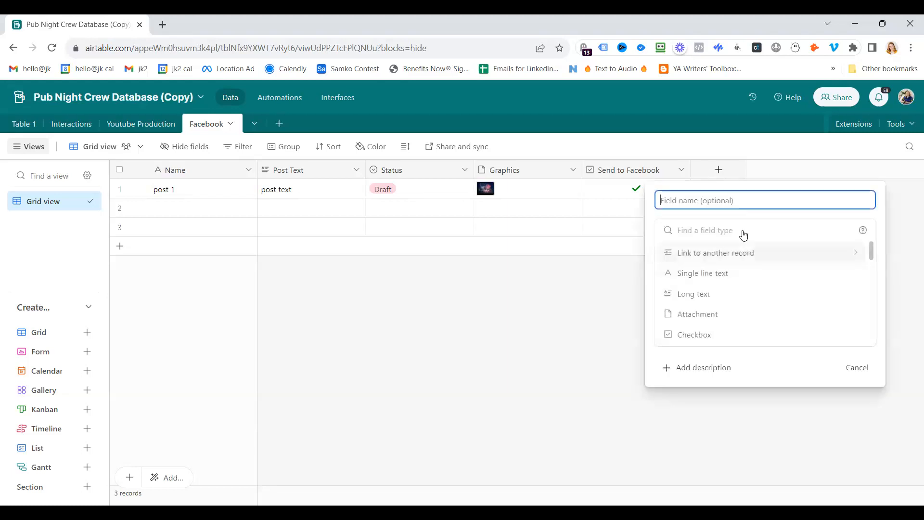
{"action": "type", "text": "Likes"}
{"action": "left_click", "coordinate": [741, 232]}
{"action": "type", "text": "#"}
{"action": "key", "text": "BackSpace"}
{"action": "type", "text": "c"}
{"action": "key", "text": "BackSpace"}
{"action": "type", "text": "num"}
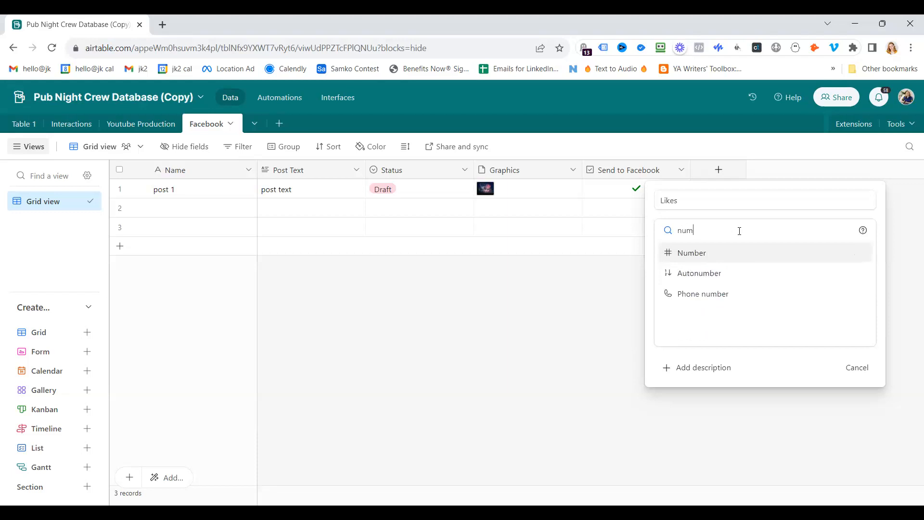
{"action": "left_click", "coordinate": [724, 254]}
{"action": "left_click", "coordinate": [860, 409]}
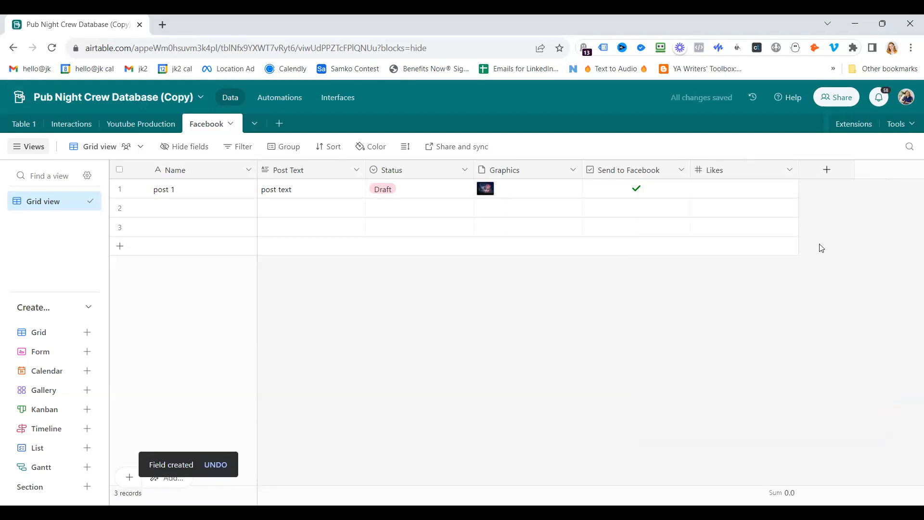
{"action": "left_click", "coordinate": [830, 172]}
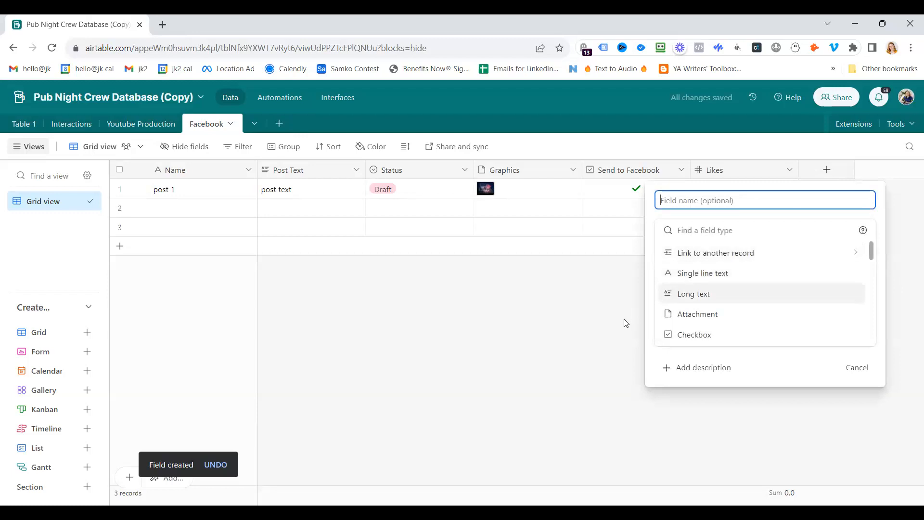
{"action": "left_click", "coordinate": [582, 294]}
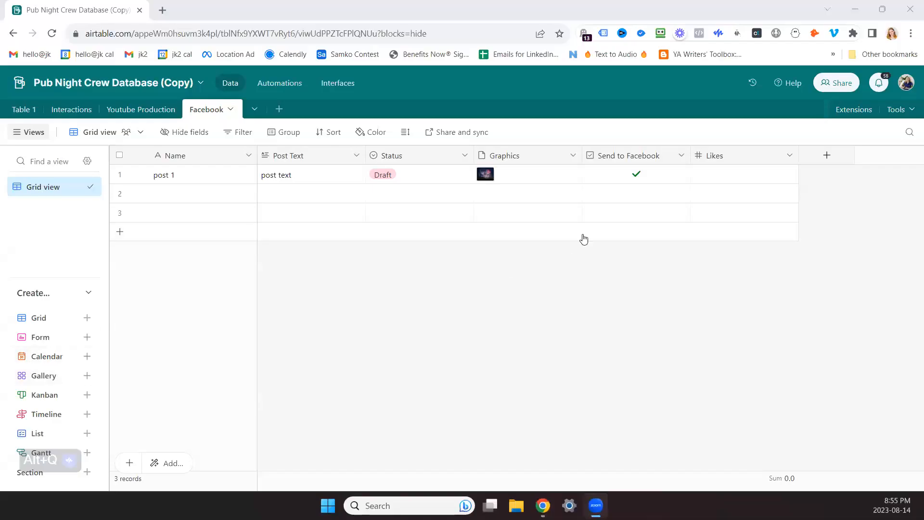
- Create a Gallery view of the Facebook table and add a Name contains filter condition without a value
{"action": "left_click", "coordinate": [56, 376]}
{"action": "left_click", "coordinate": [299, 463]}
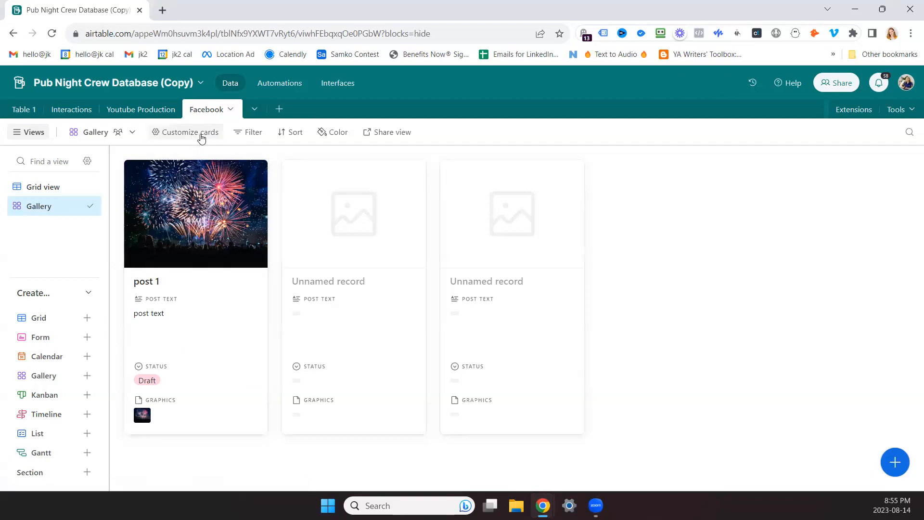
{"action": "left_click", "coordinate": [251, 133]}
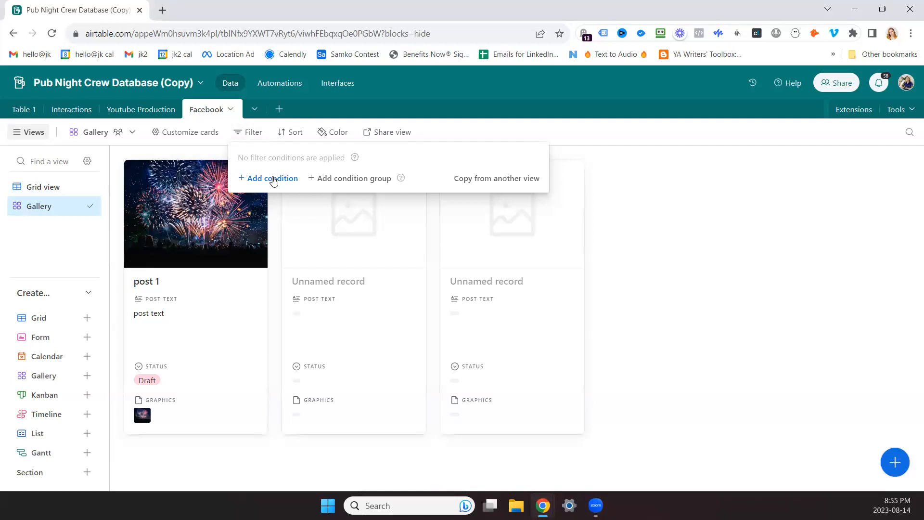
{"action": "left_click", "coordinate": [273, 178]}
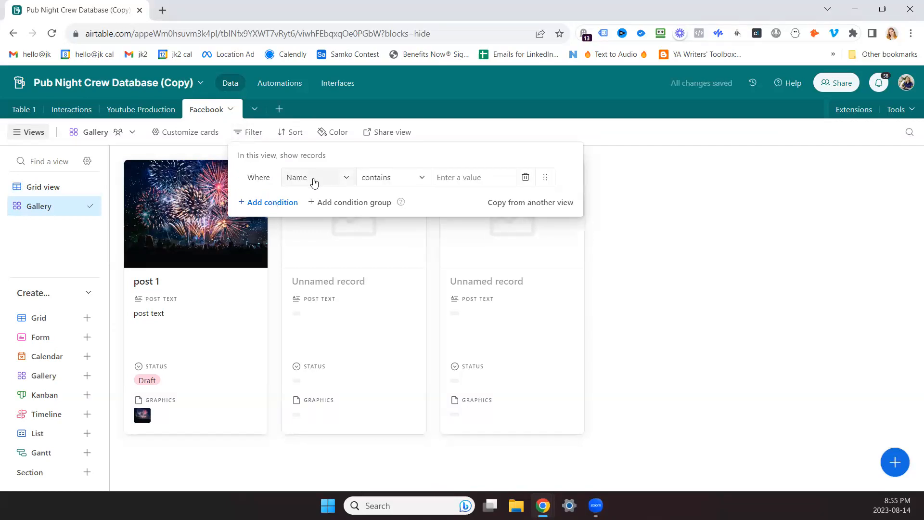
{"action": "left_click", "coordinate": [671, 232]}
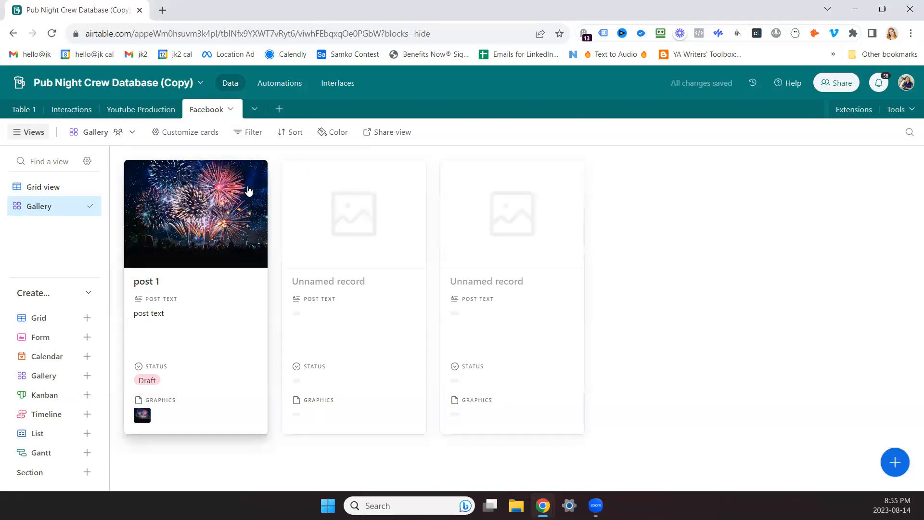
- Color the gallery cards by the Status field, using light pink for the Draft option
{"action": "left_click", "coordinate": [333, 133]}
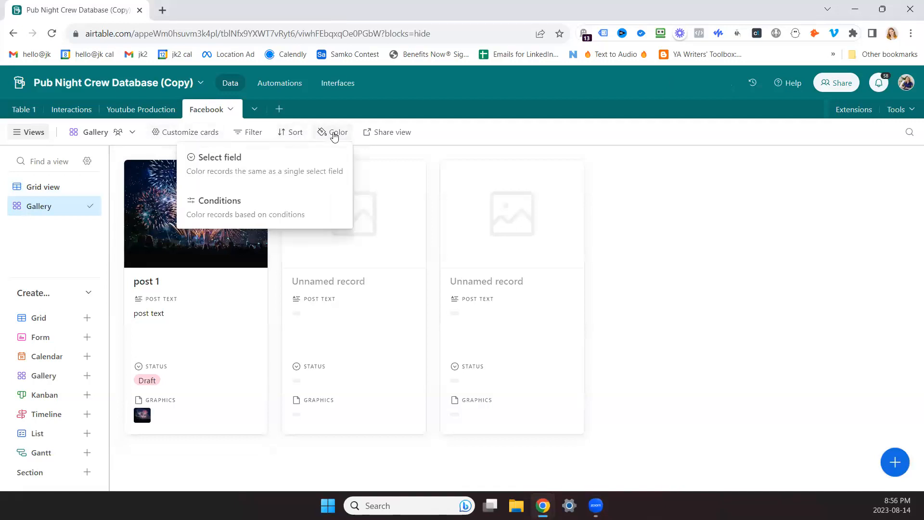
{"action": "left_click", "coordinate": [231, 156]}
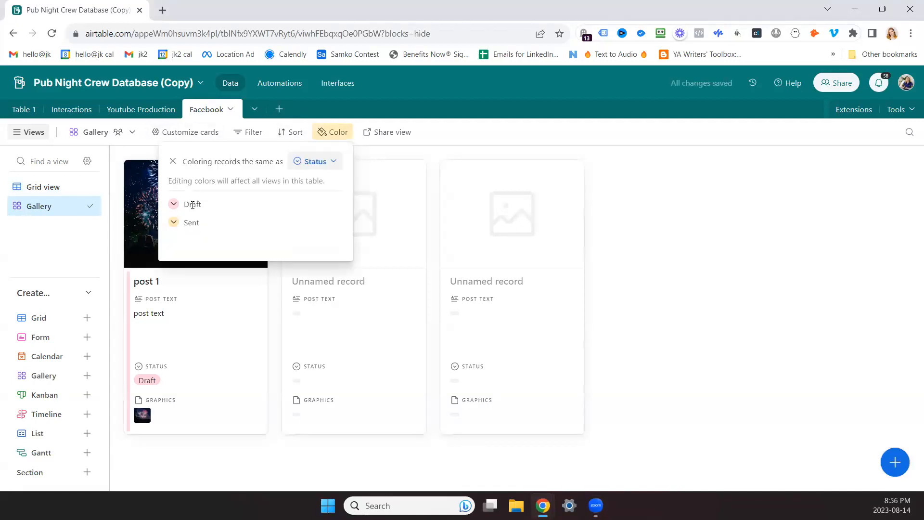
{"action": "left_click", "coordinate": [174, 204]}
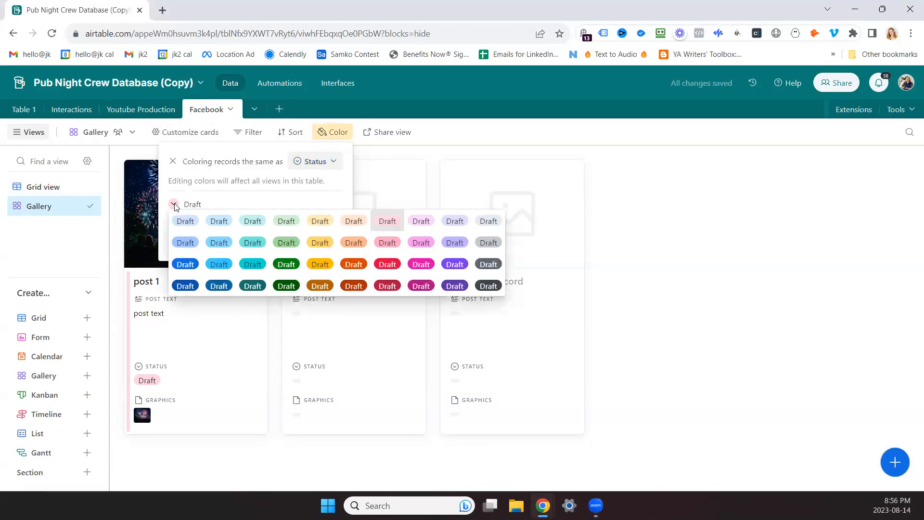
{"action": "left_click", "coordinate": [385, 220]}
{"action": "left_click", "coordinate": [471, 268]}
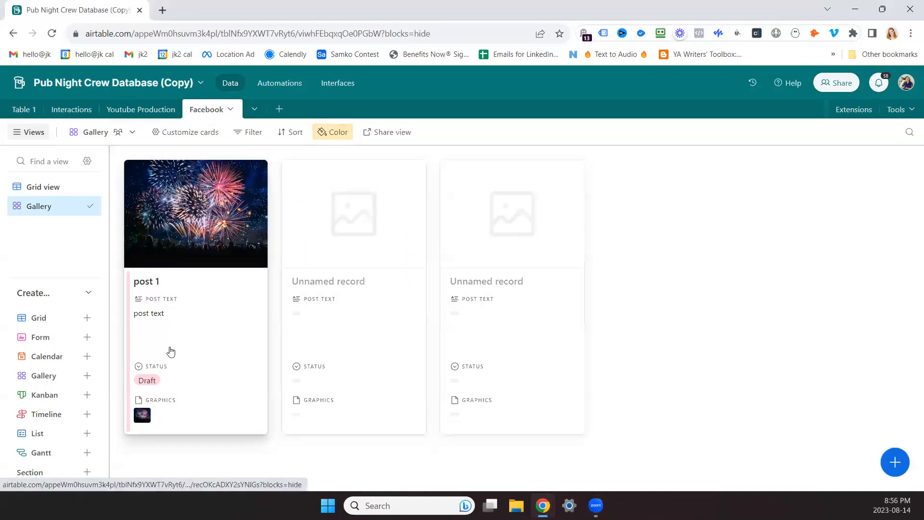
- Remove the Status-based record coloring from the Gallery view
{"action": "left_click", "coordinate": [339, 134]}
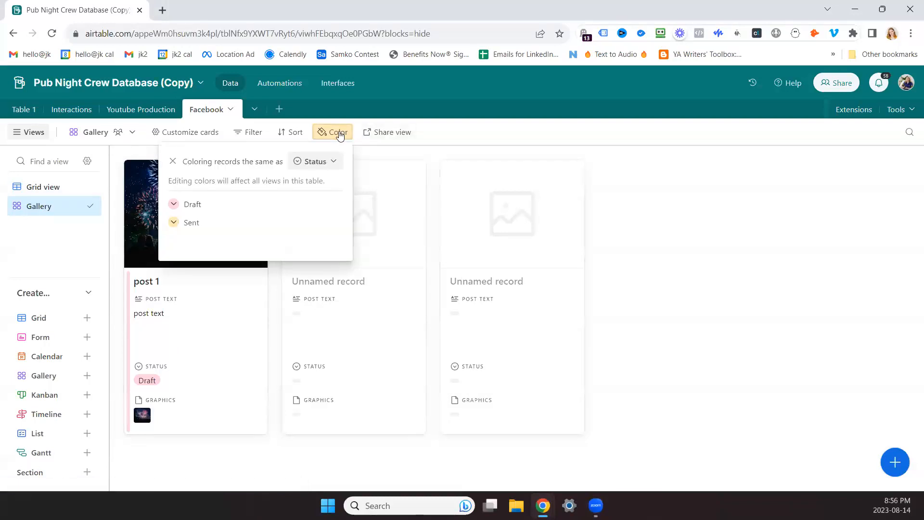
{"action": "left_click", "coordinate": [336, 162]}
{"action": "left_click", "coordinate": [332, 163]}
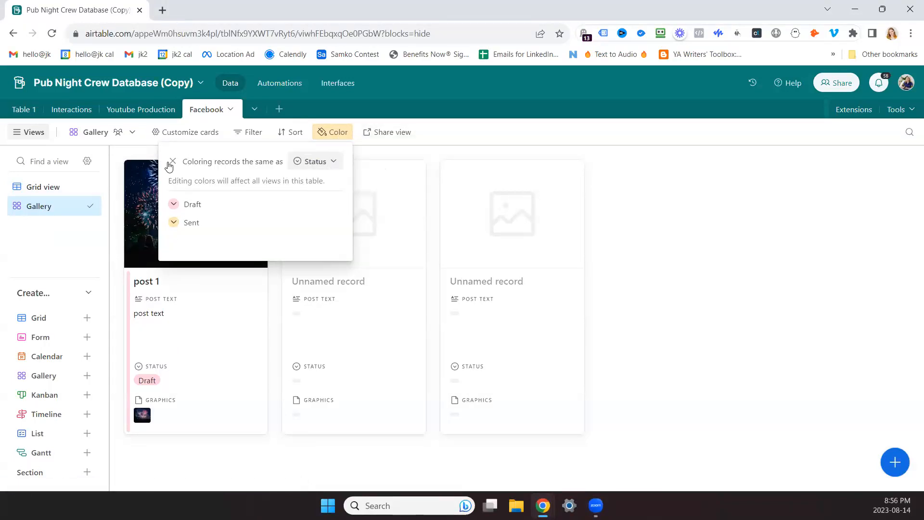
{"action": "left_click", "coordinate": [598, 255]}
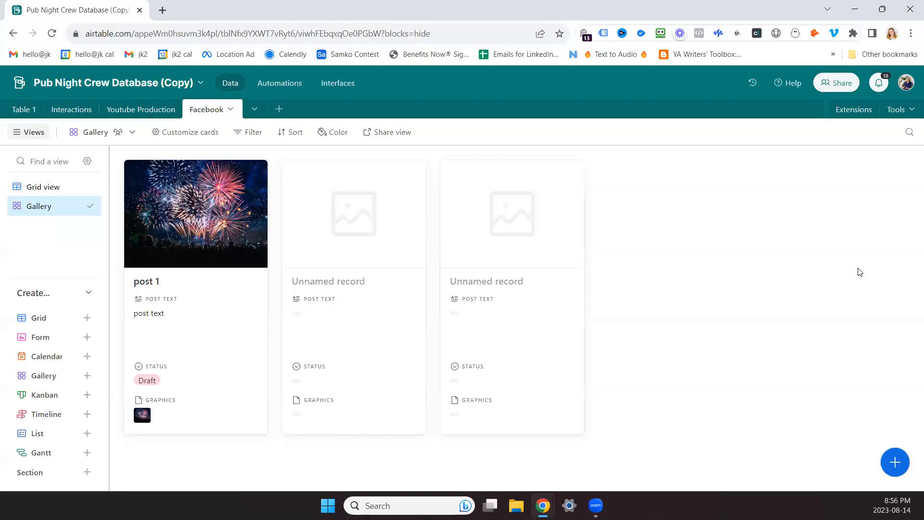
{"action": "left_click", "coordinate": [52, 361]}
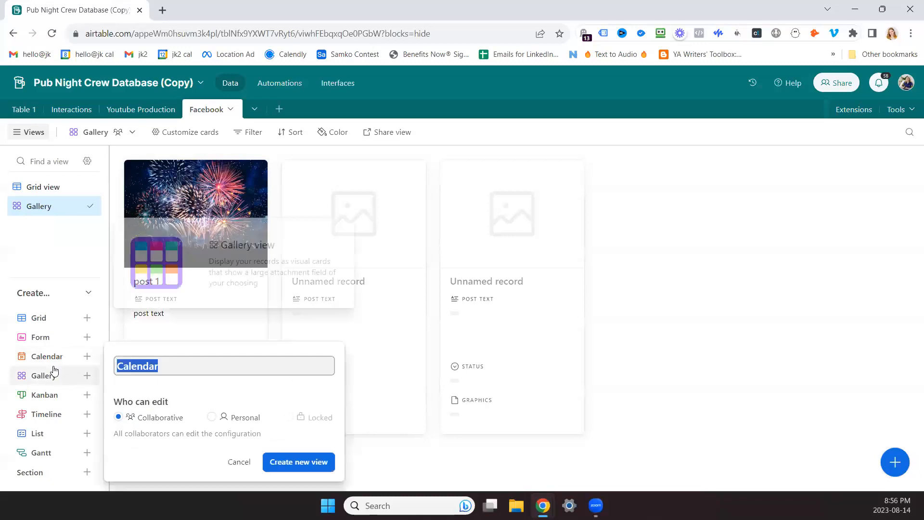
{"action": "left_click", "coordinate": [310, 465]}
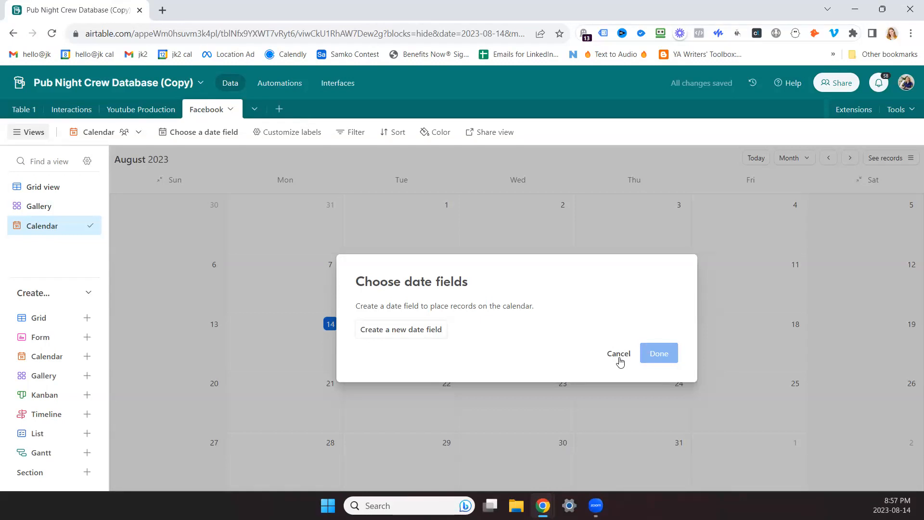
{"action": "left_click", "coordinate": [619, 360]}
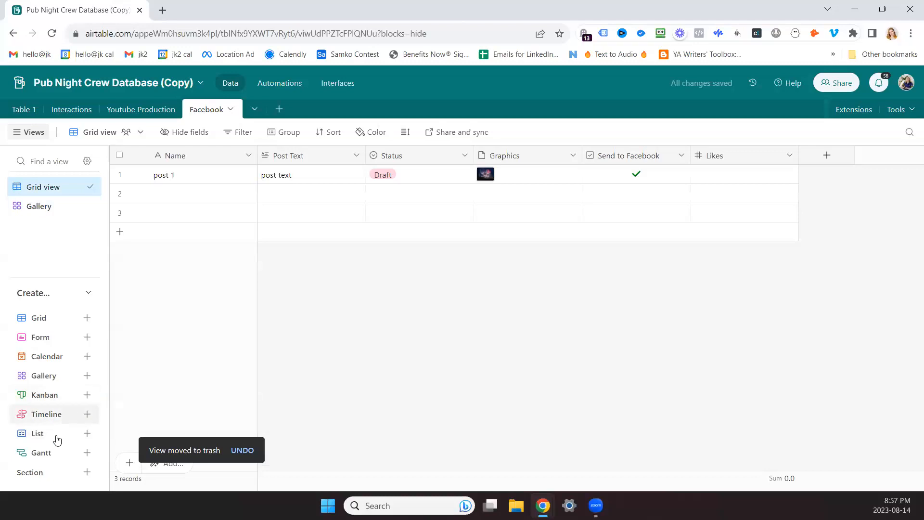
- Create a Calendar view of the Facebook table based on a new date field named Date
{"action": "left_click", "coordinate": [55, 356]}
{"action": "left_click", "coordinate": [303, 461]}
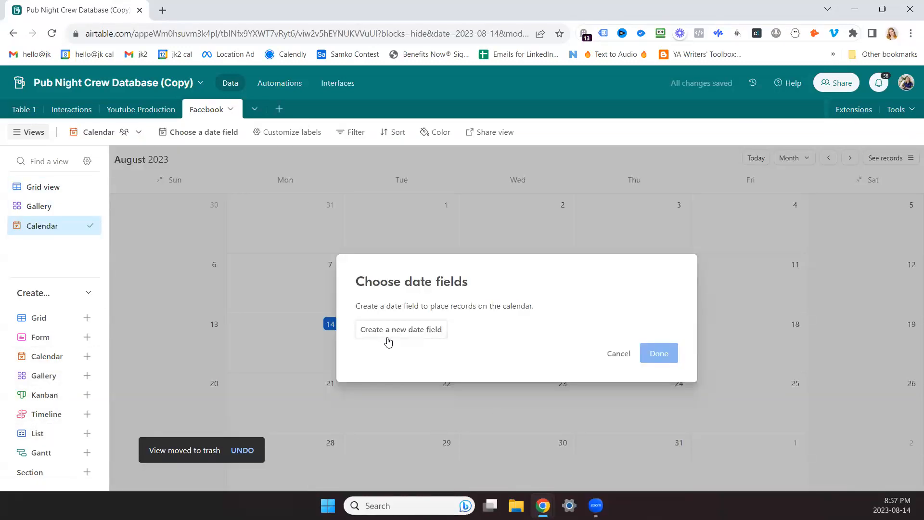
{"action": "left_click", "coordinate": [388, 340]}
{"action": "type", "text": "Date"}
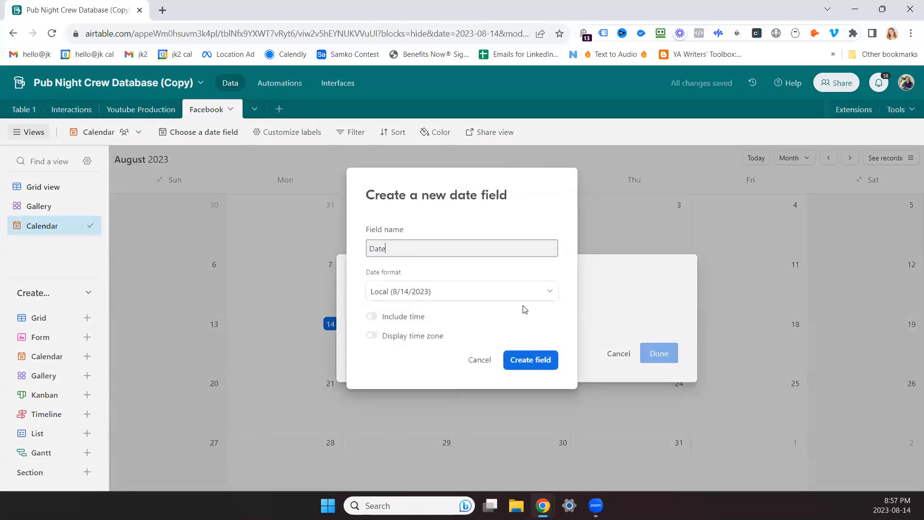
{"action": "left_click", "coordinate": [529, 361]}
{"action": "left_click", "coordinate": [650, 364]}
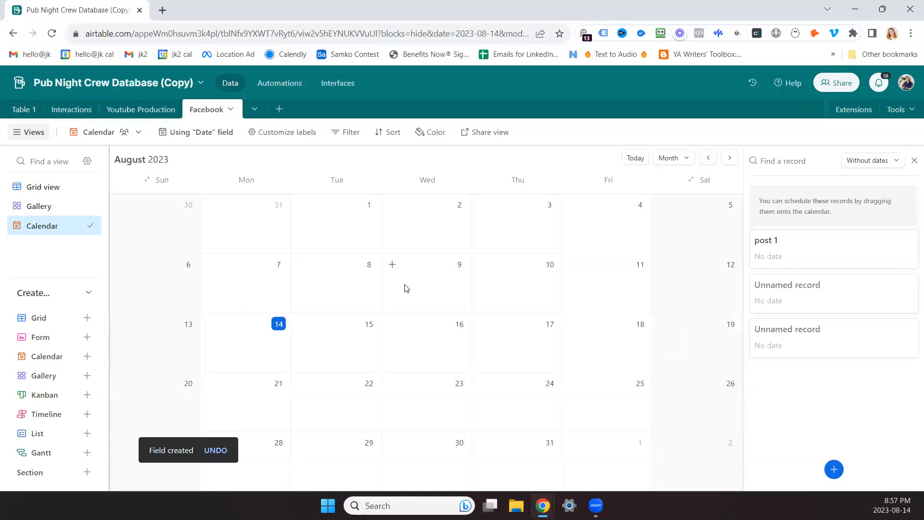
- Create a Calendar view in the Interactions table that places records by the existing Date field
{"action": "left_click", "coordinate": [74, 110]}
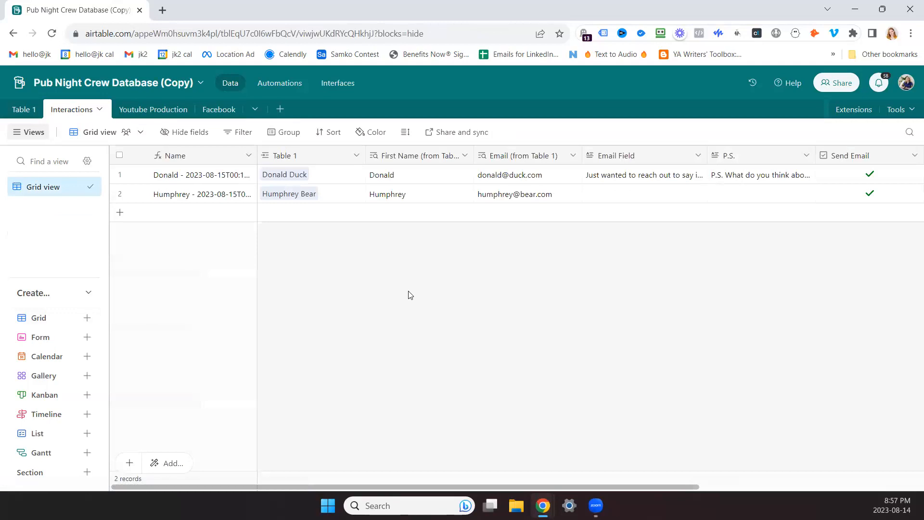
{"action": "left_click", "coordinate": [87, 357]}
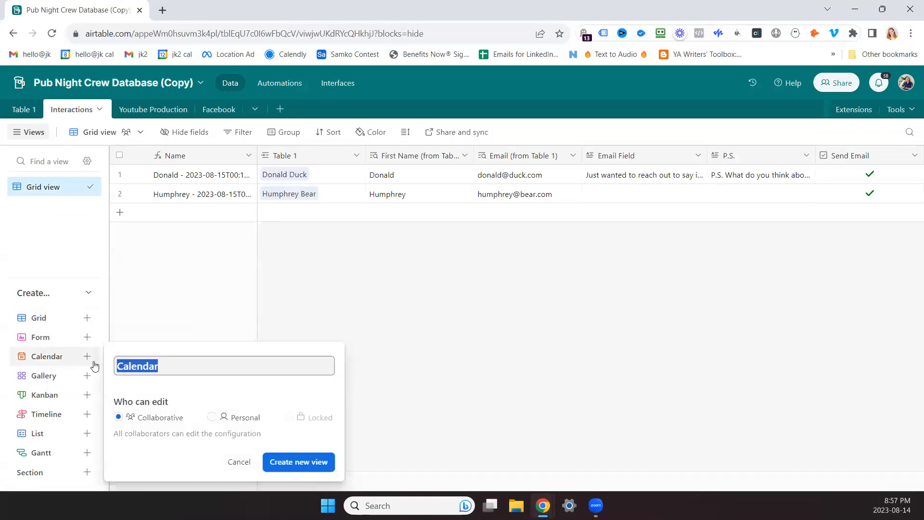
{"action": "left_click", "coordinate": [309, 460]}
{"action": "left_click", "coordinate": [429, 337]}
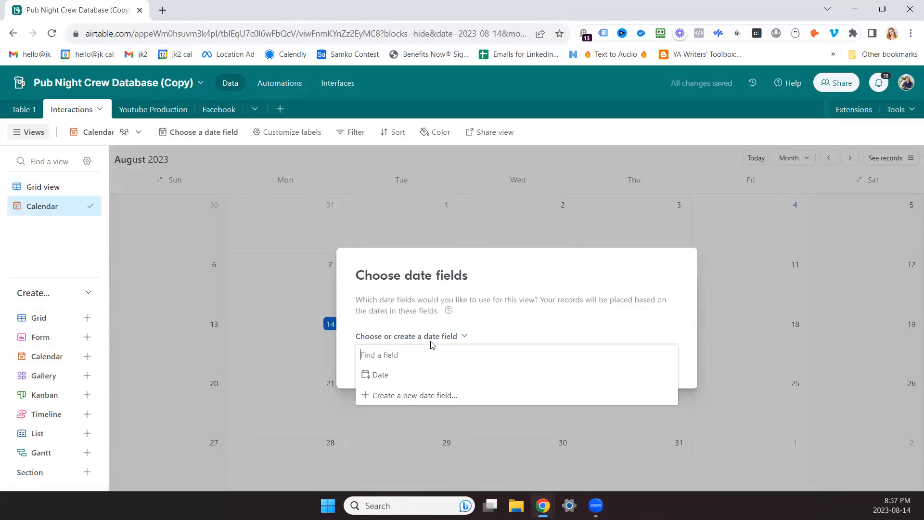
{"action": "left_click", "coordinate": [380, 376]}
{"action": "left_click", "coordinate": [657, 392]}
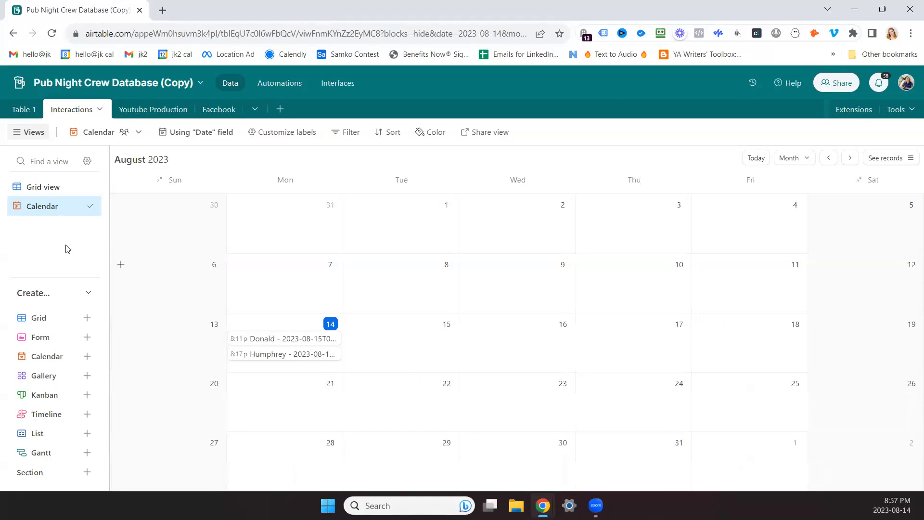
- Create a collaborative grid view named "Reach Out (It's Been 1+ Months)" in the Interactions table
{"action": "left_click", "coordinate": [54, 318]}
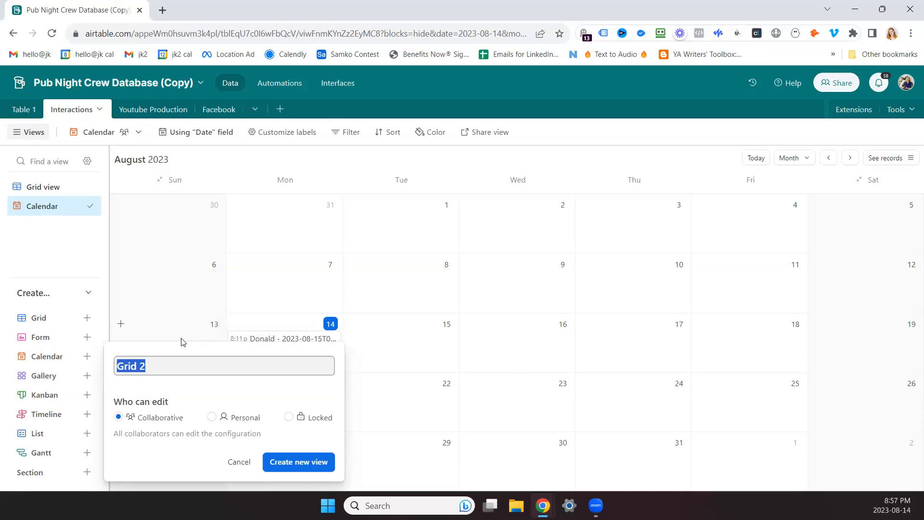
{"action": "type", "text": "Reach Out (It's Been 1"}
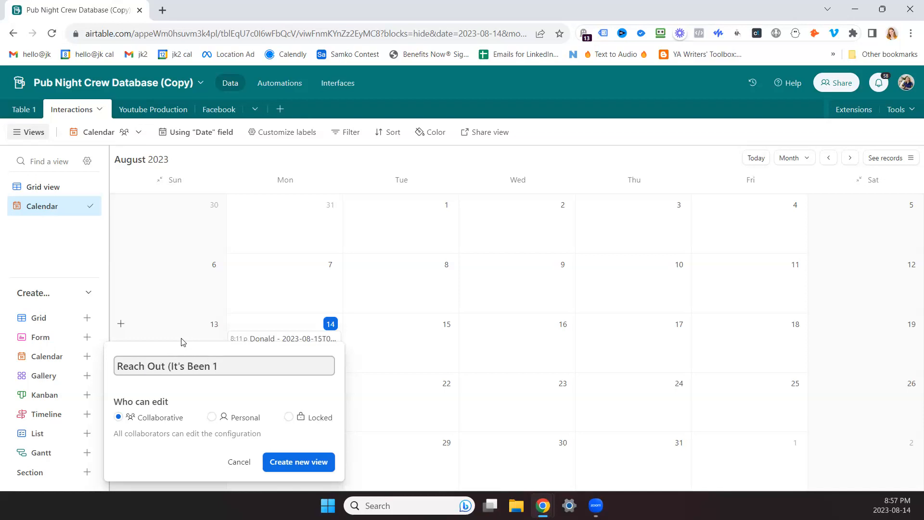
{"action": "type", "text": "onths"}
{"action": "key", "text": "Return"}
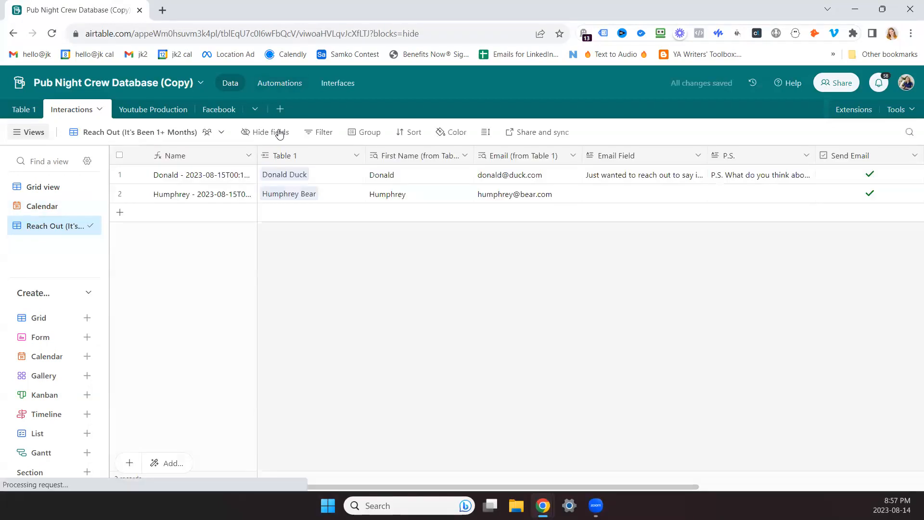
- Filter the Reach Out view to records whose Date is before one month ago
{"action": "left_click", "coordinate": [313, 131]}
{"action": "left_click", "coordinate": [337, 178]}
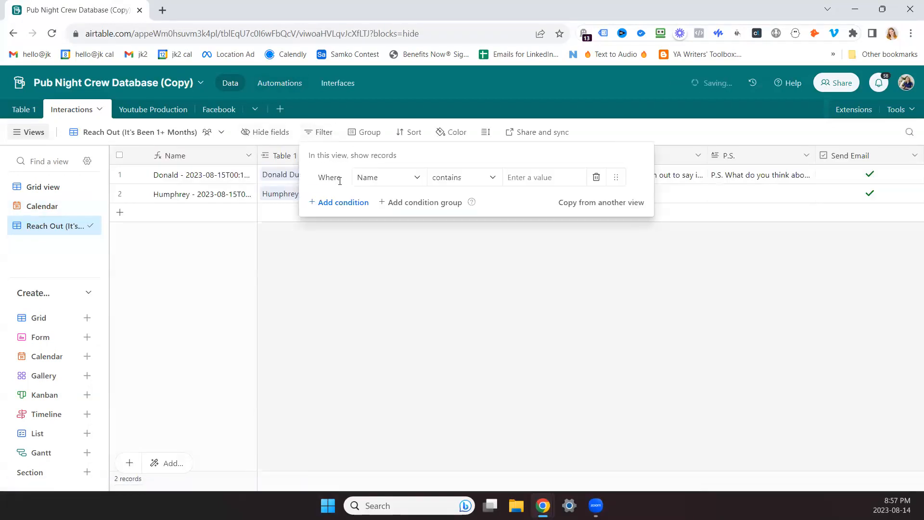
{"action": "left_click", "coordinate": [368, 178]}
{"action": "type", "text": "date"}
{"action": "left_click", "coordinate": [378, 222]}
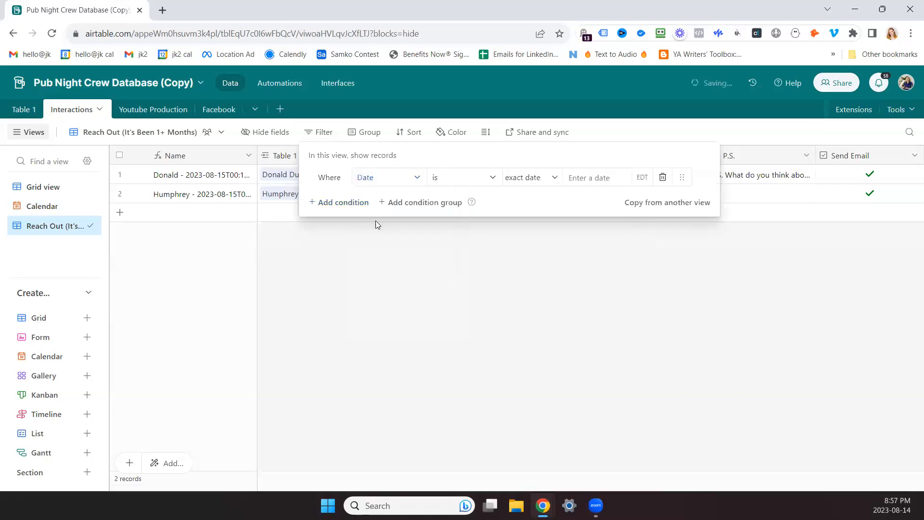
{"action": "left_click", "coordinate": [461, 179]}
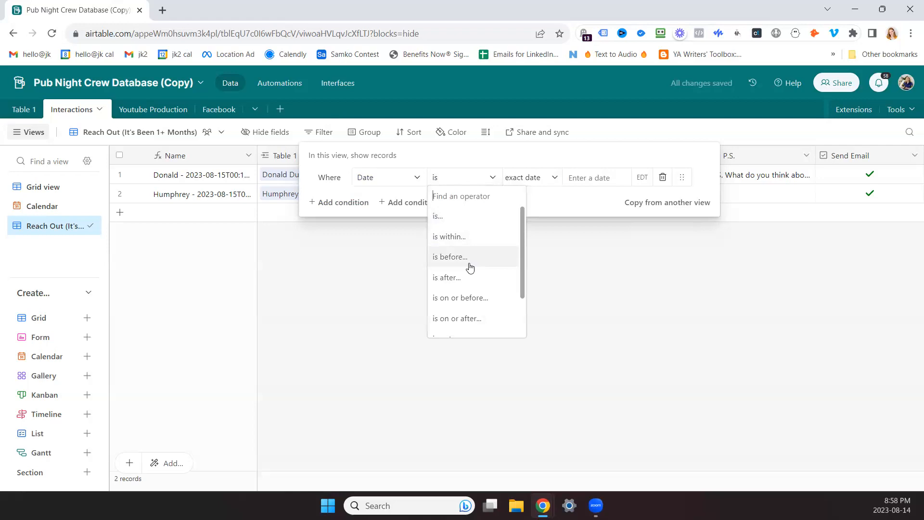
{"action": "scroll", "coordinate": [471, 265], "scroll_direction": "down", "scroll_amount": 2}
{"action": "left_click", "coordinate": [484, 222]}
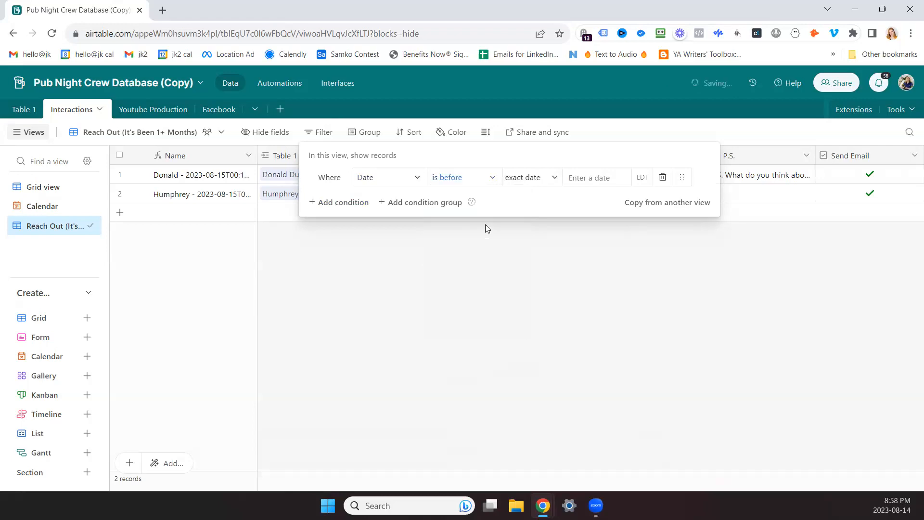
{"action": "left_click", "coordinate": [532, 179]}
{"action": "left_click", "coordinate": [539, 209]}
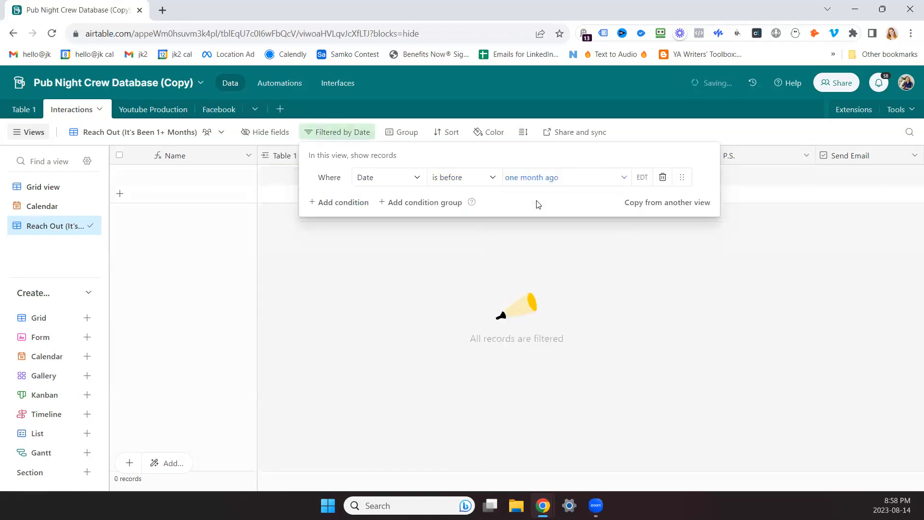
{"action": "left_click", "coordinate": [664, 247]}
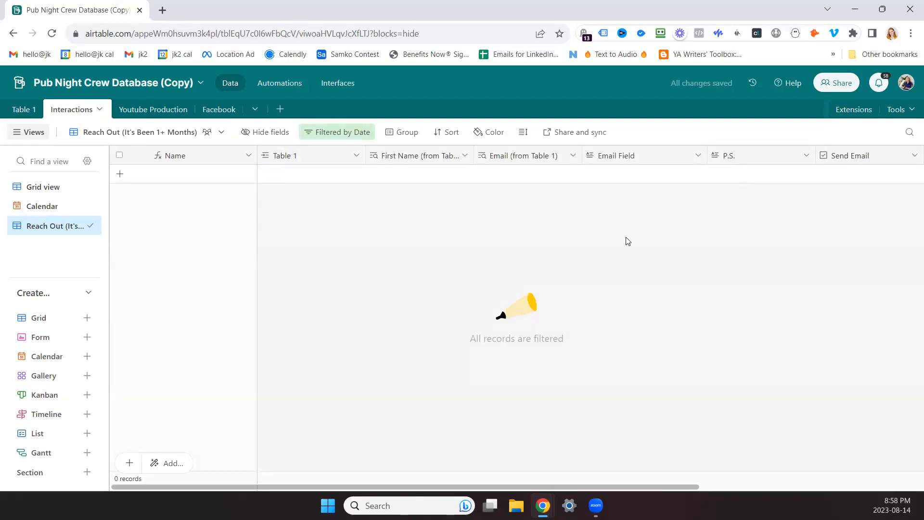